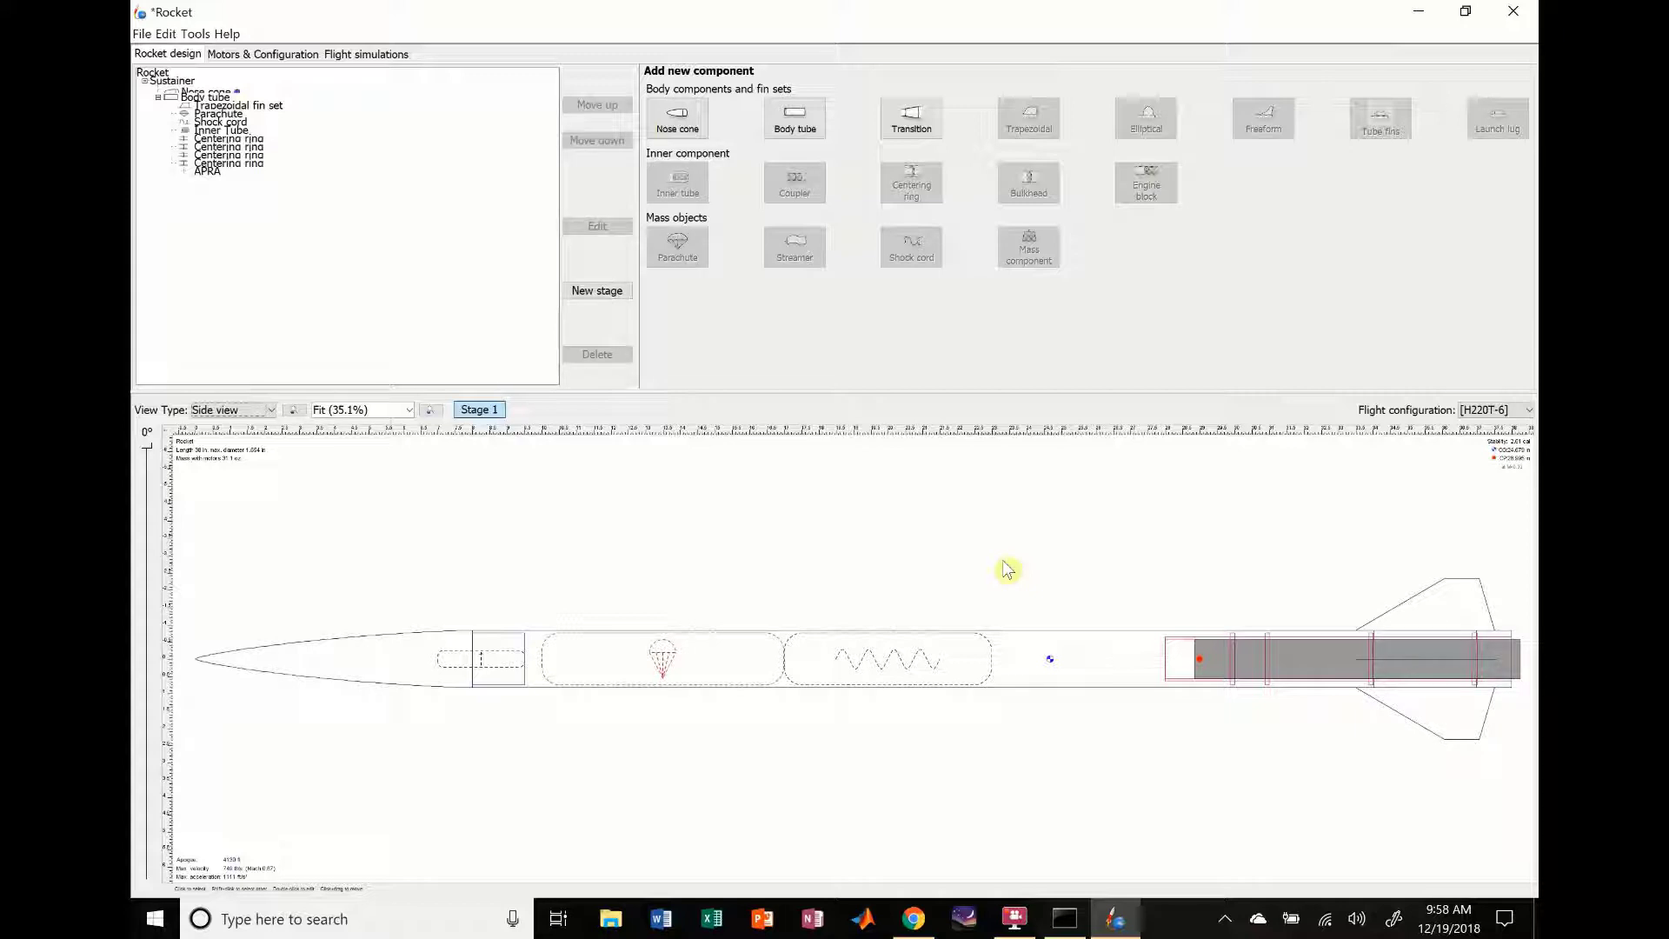
- Select the rocket's existing body tube in the component tree
click(1052, 676)
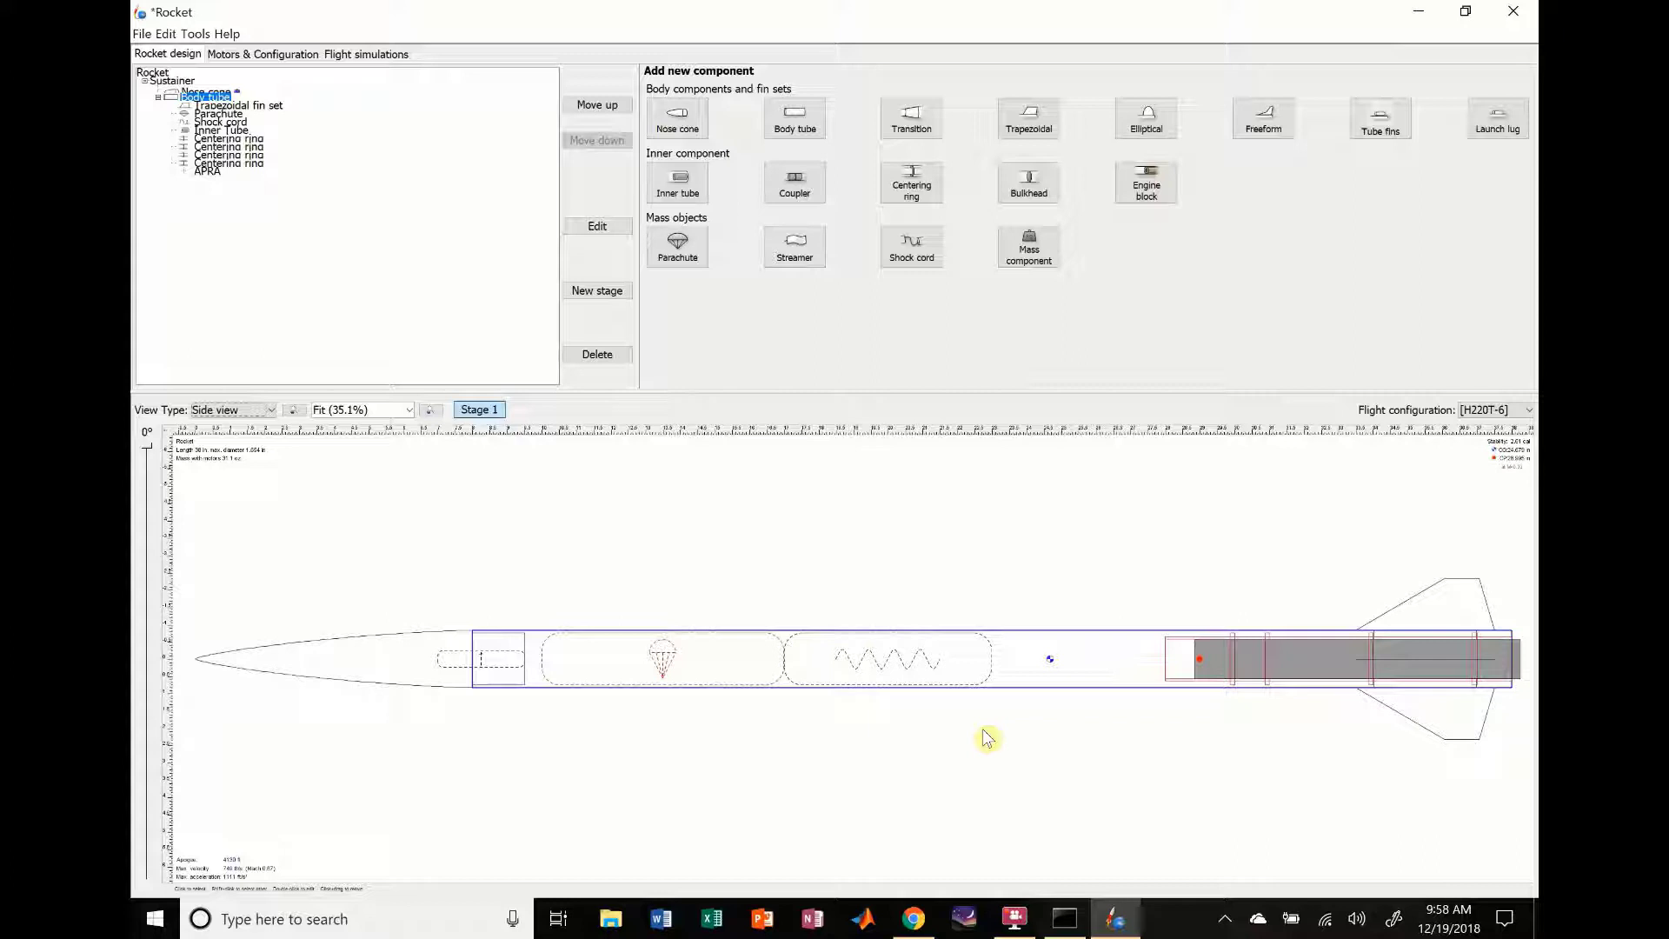
- Add a new empty body tube and move it directly behind the nose cone
click(798, 126)
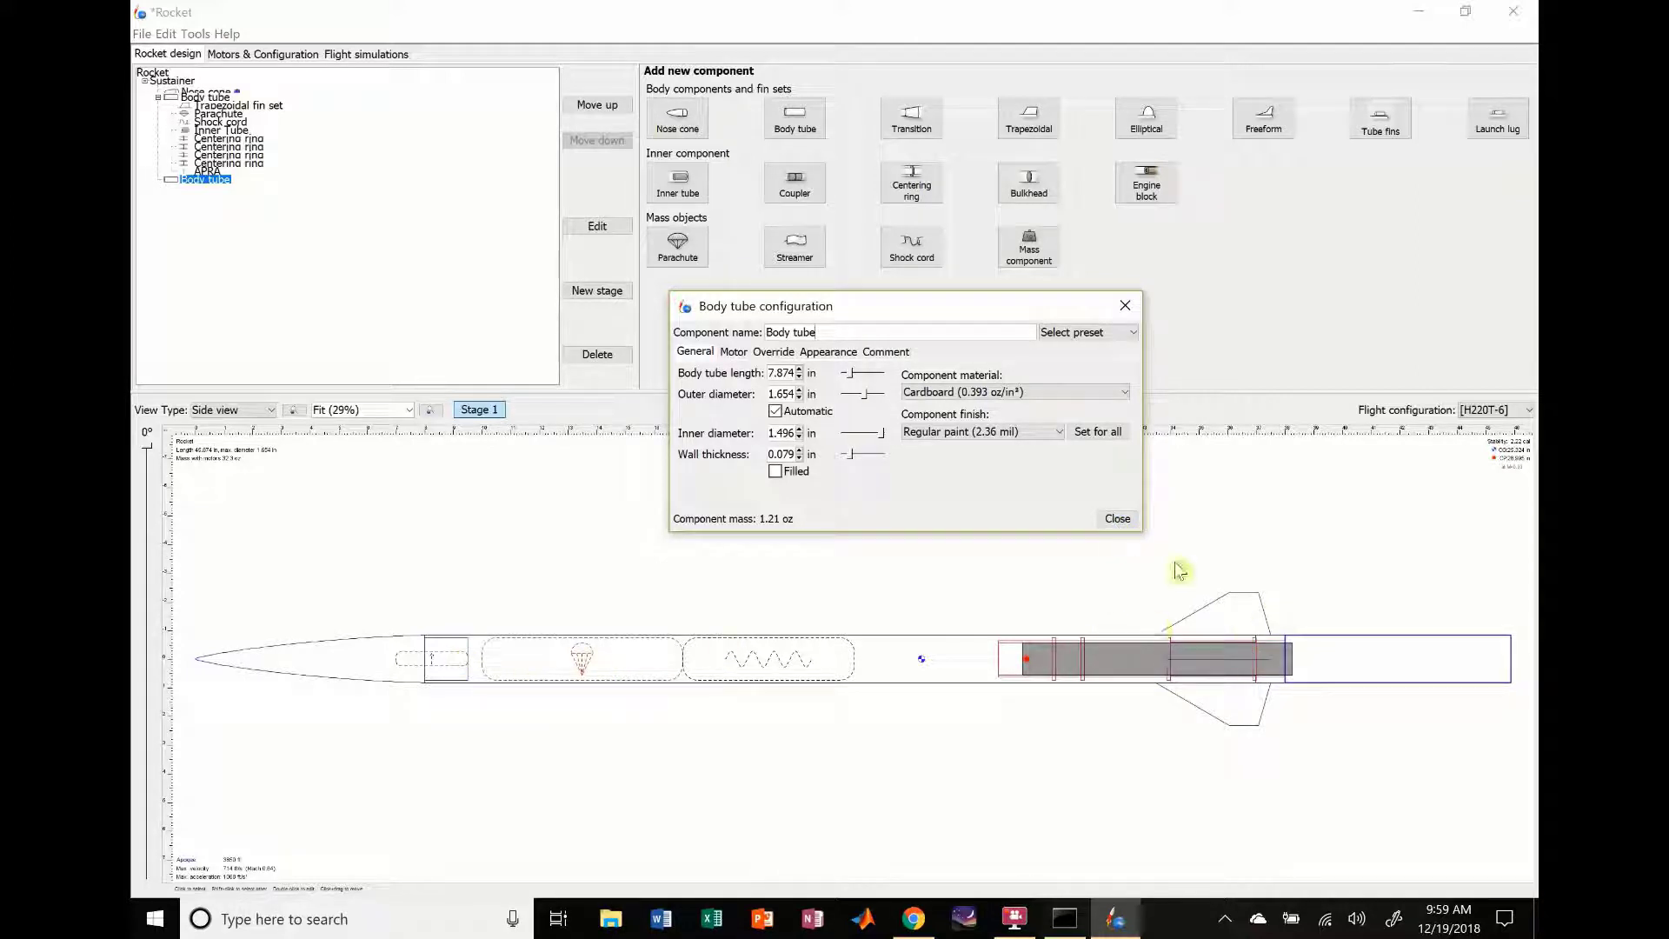
click(1117, 518)
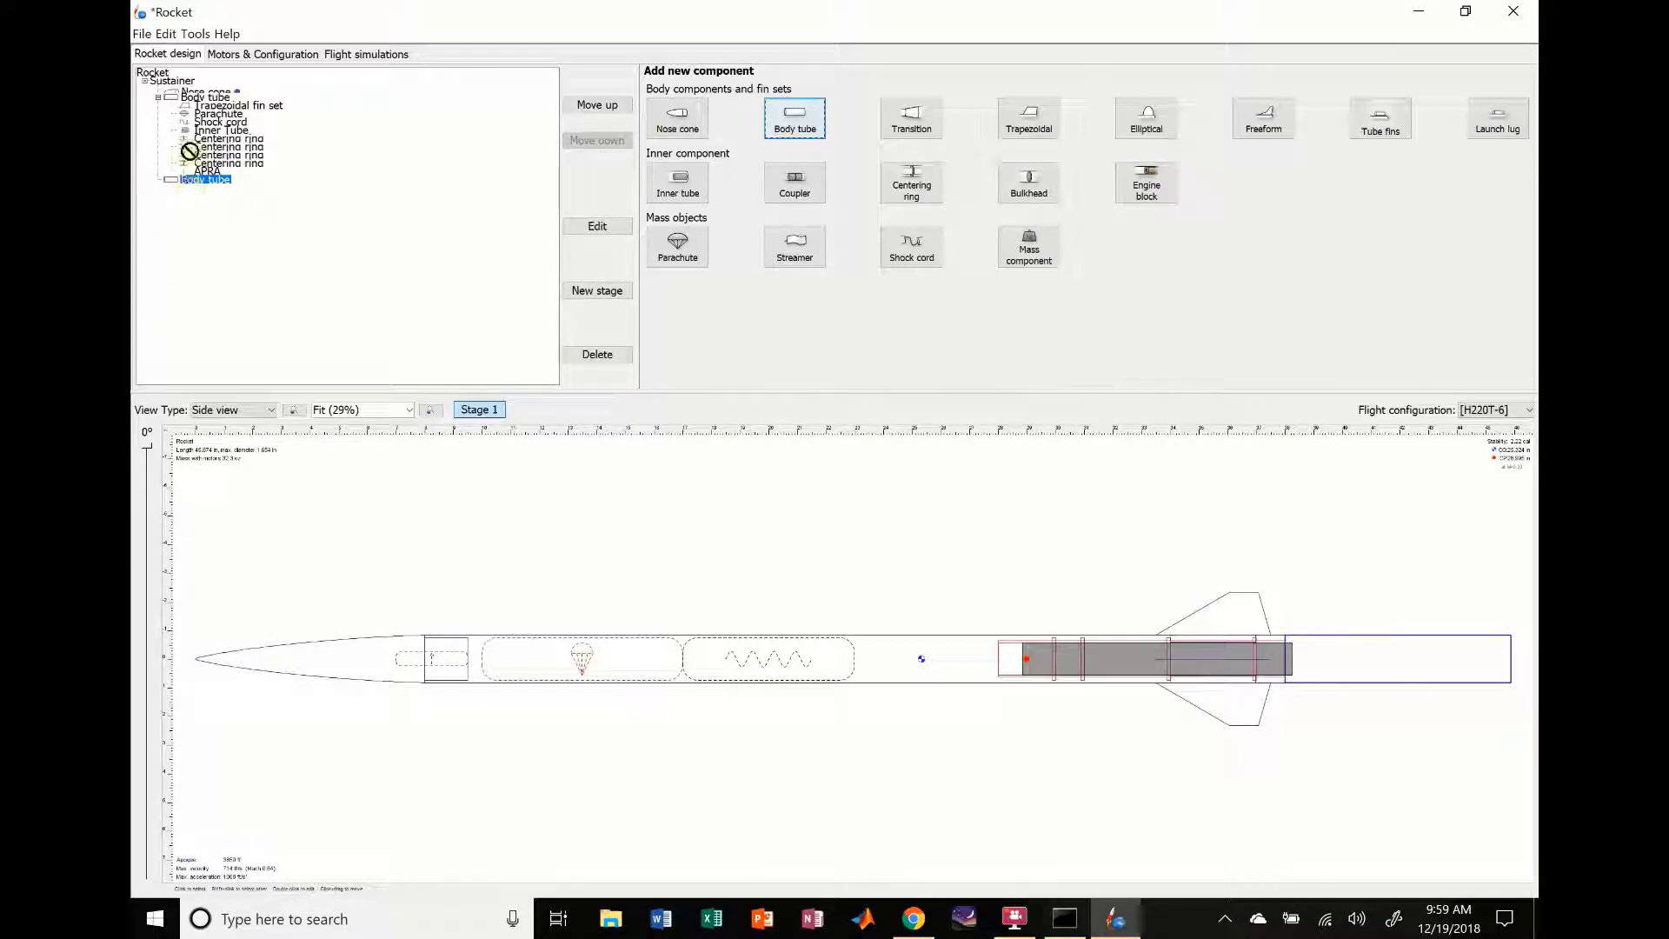
drag(180, 98, 180, 96)
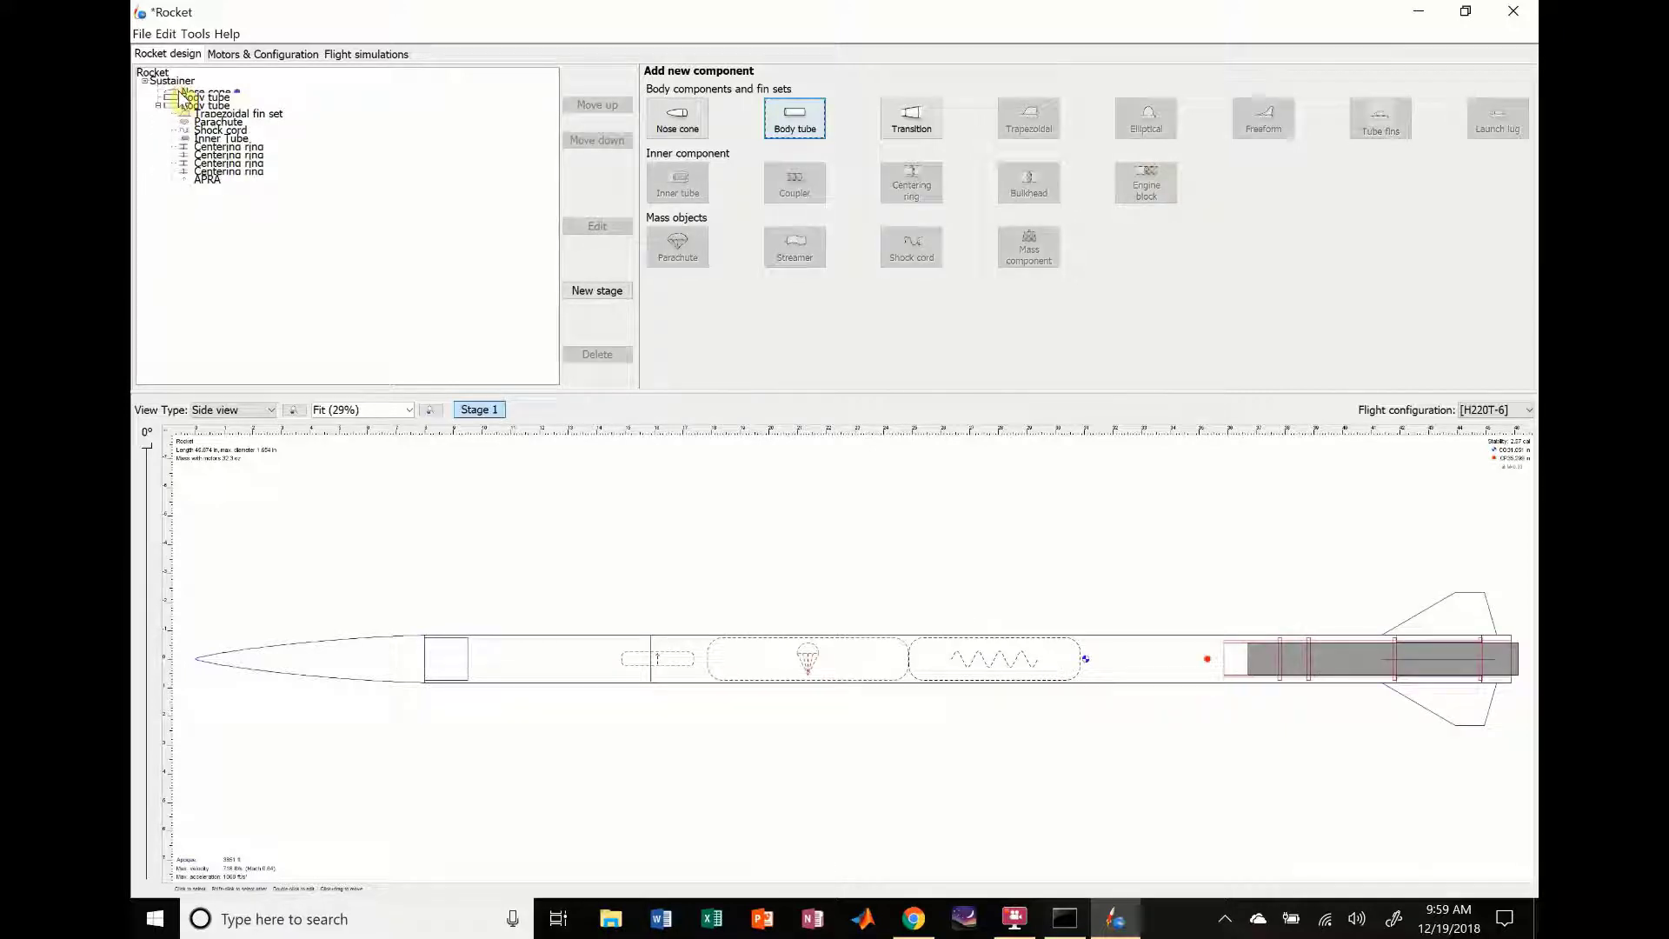
- Move the parachute and shock cord into the front body tube and APRA into the nose cone
click(536, 666)
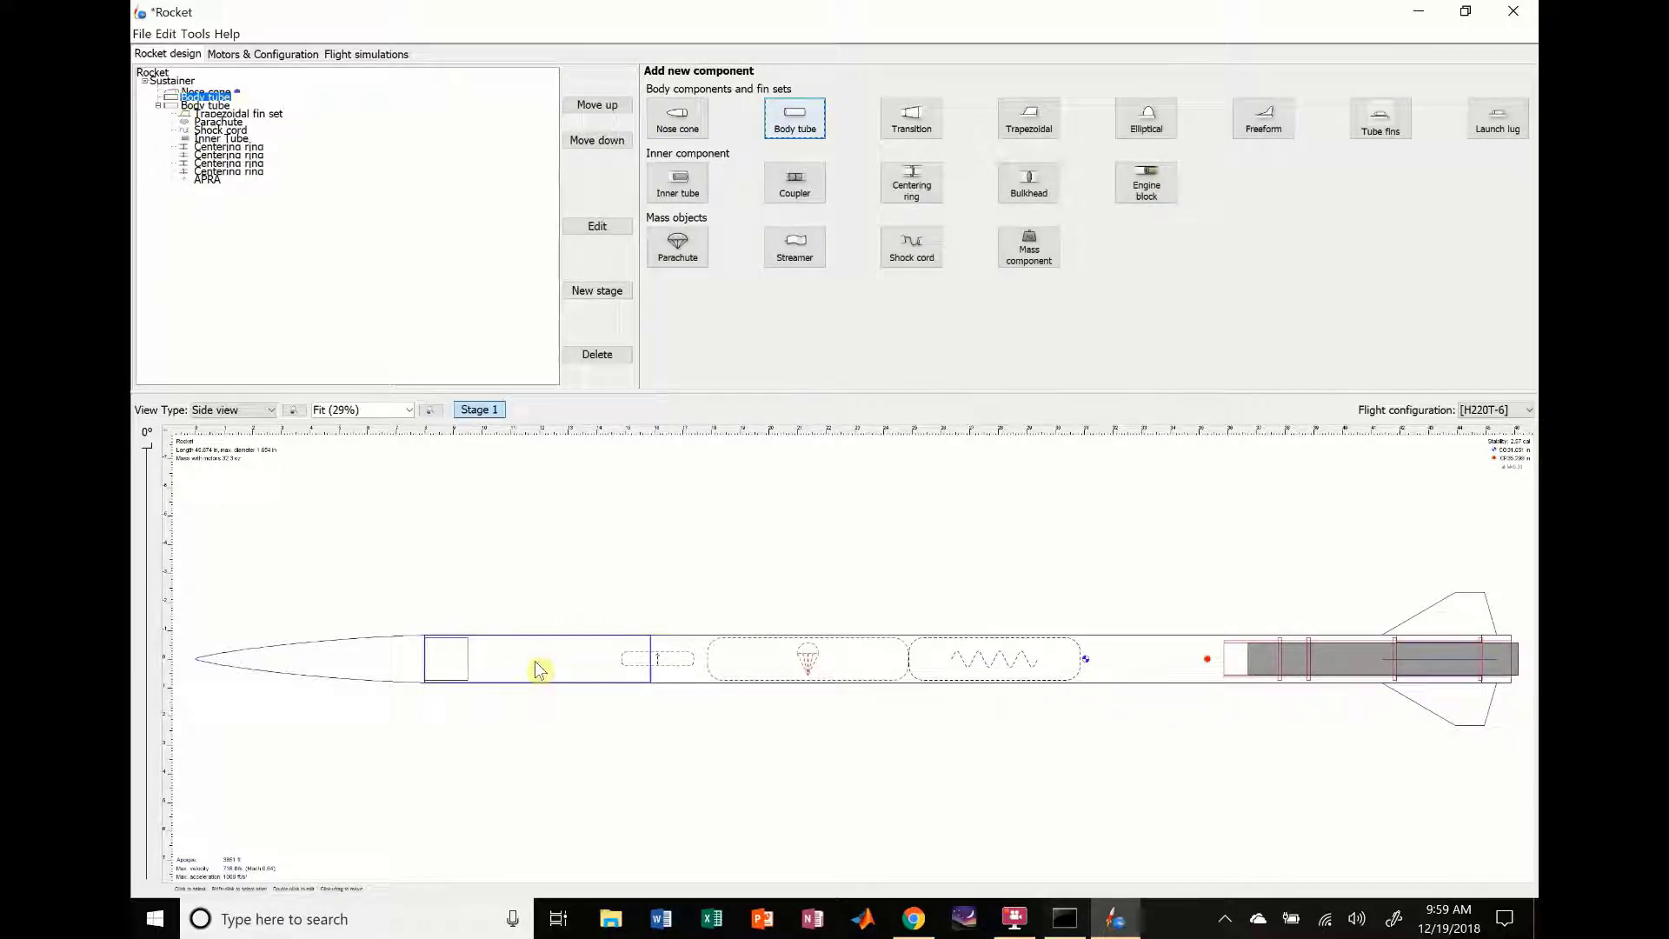
click(718, 666)
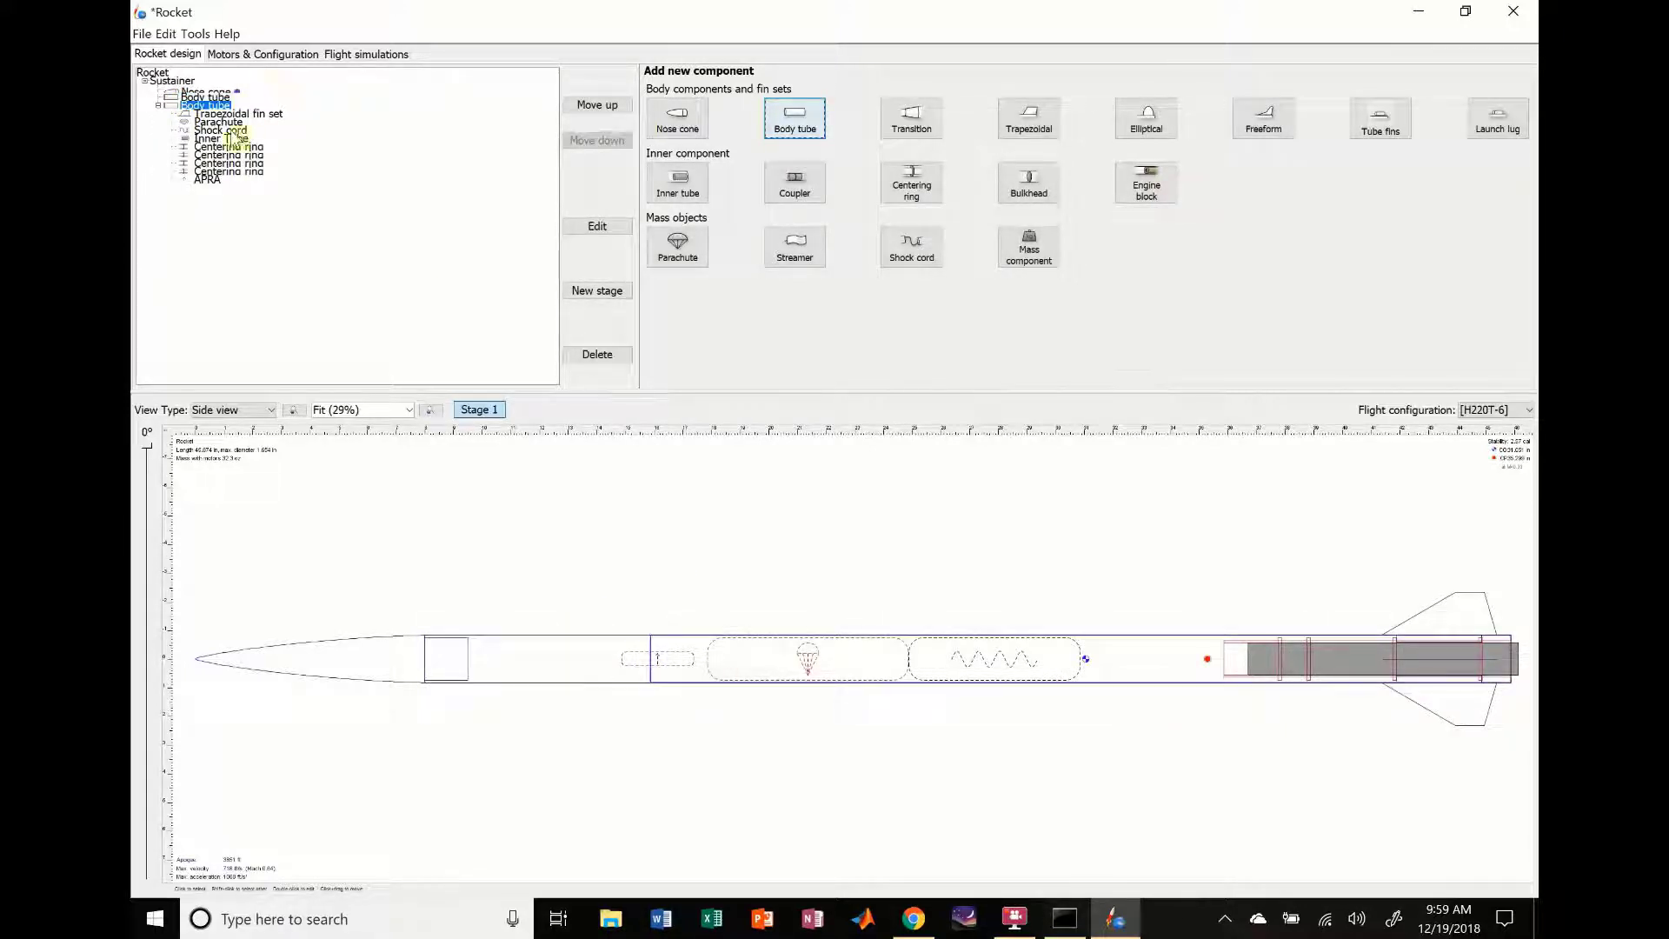
drag(216, 124, 198, 99)
drag(222, 155, 187, 97)
drag(190, 179, 190, 96)
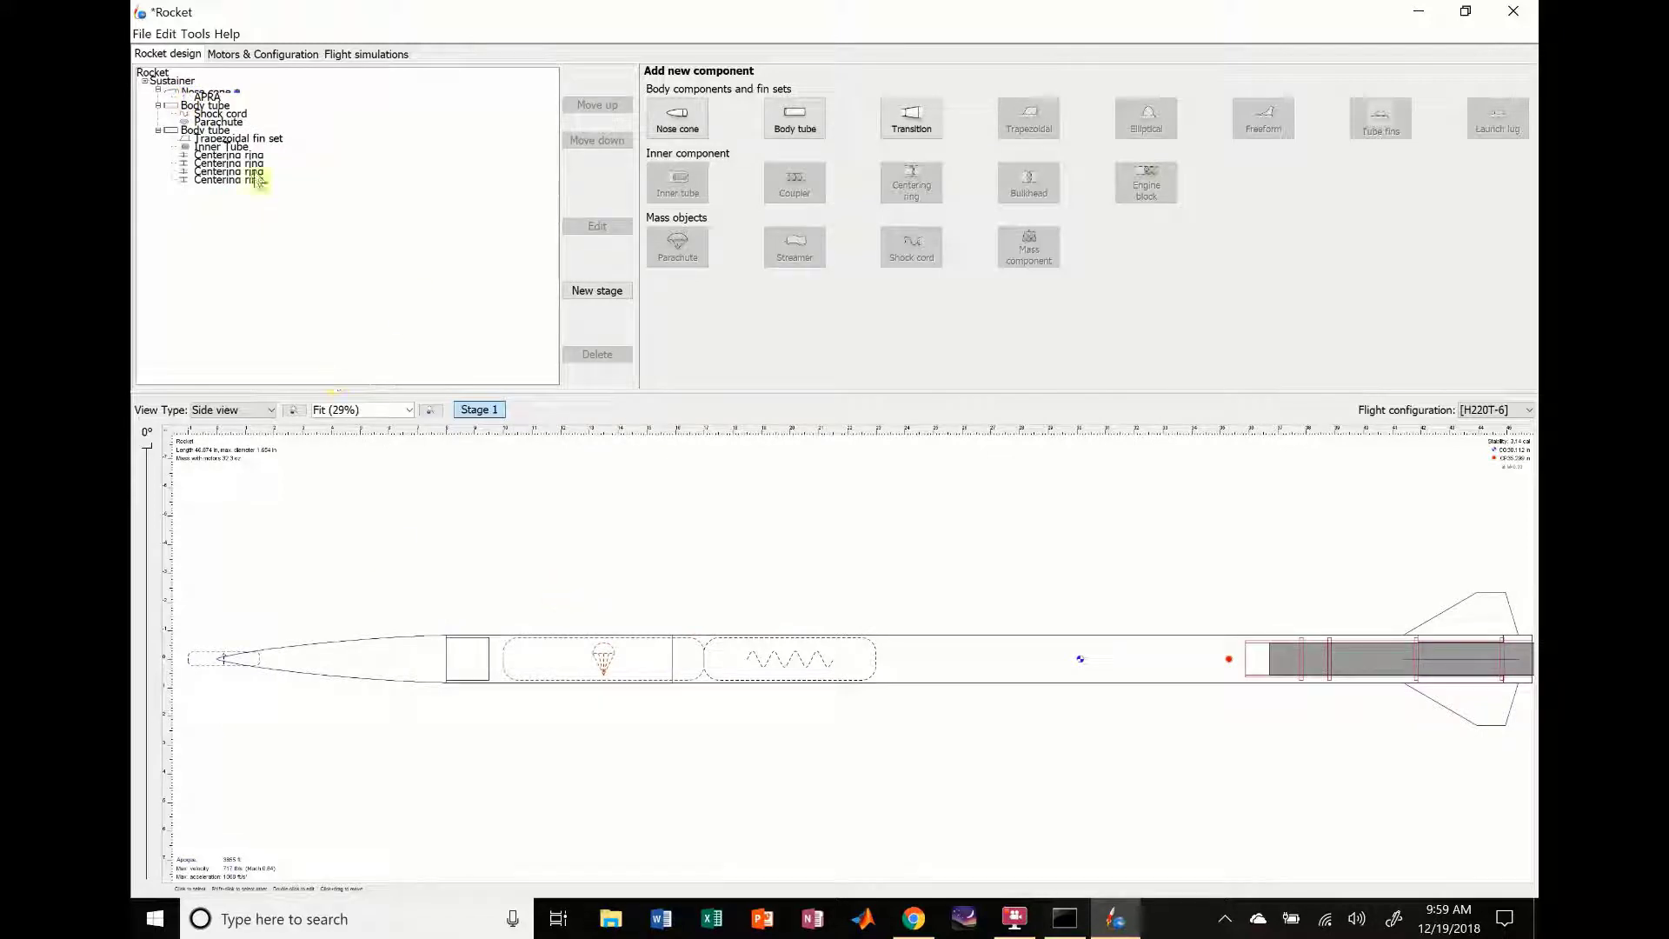
- Offset the APRA altimeter 6 in within the nose cone
double_click(207, 96)
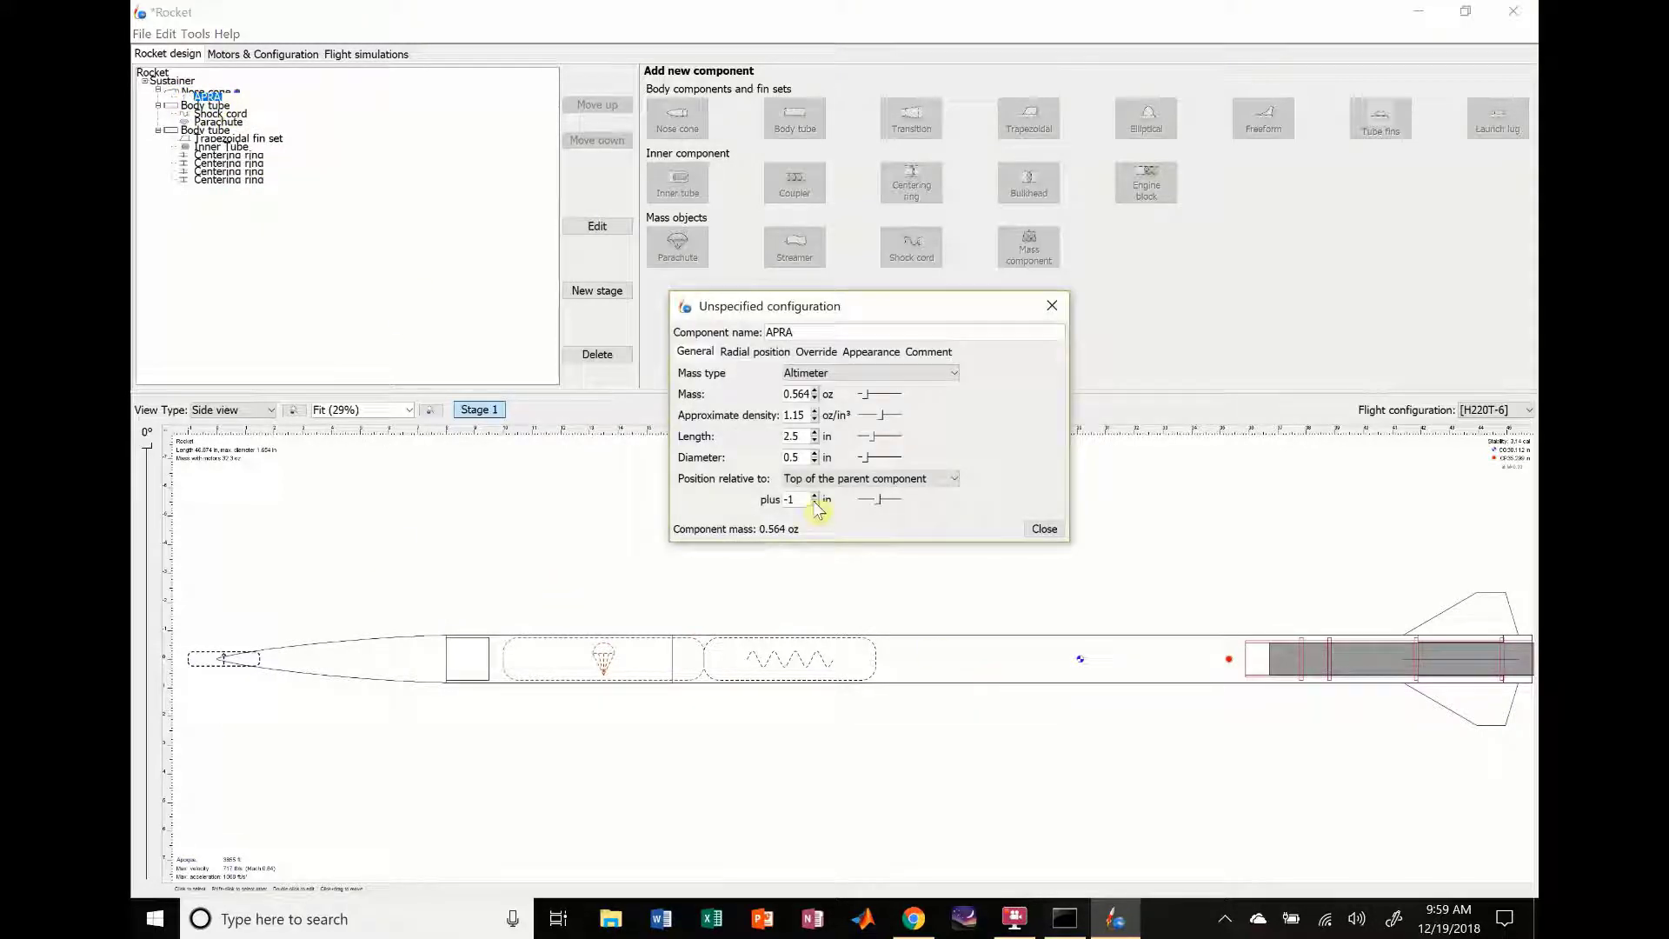
click(814, 496)
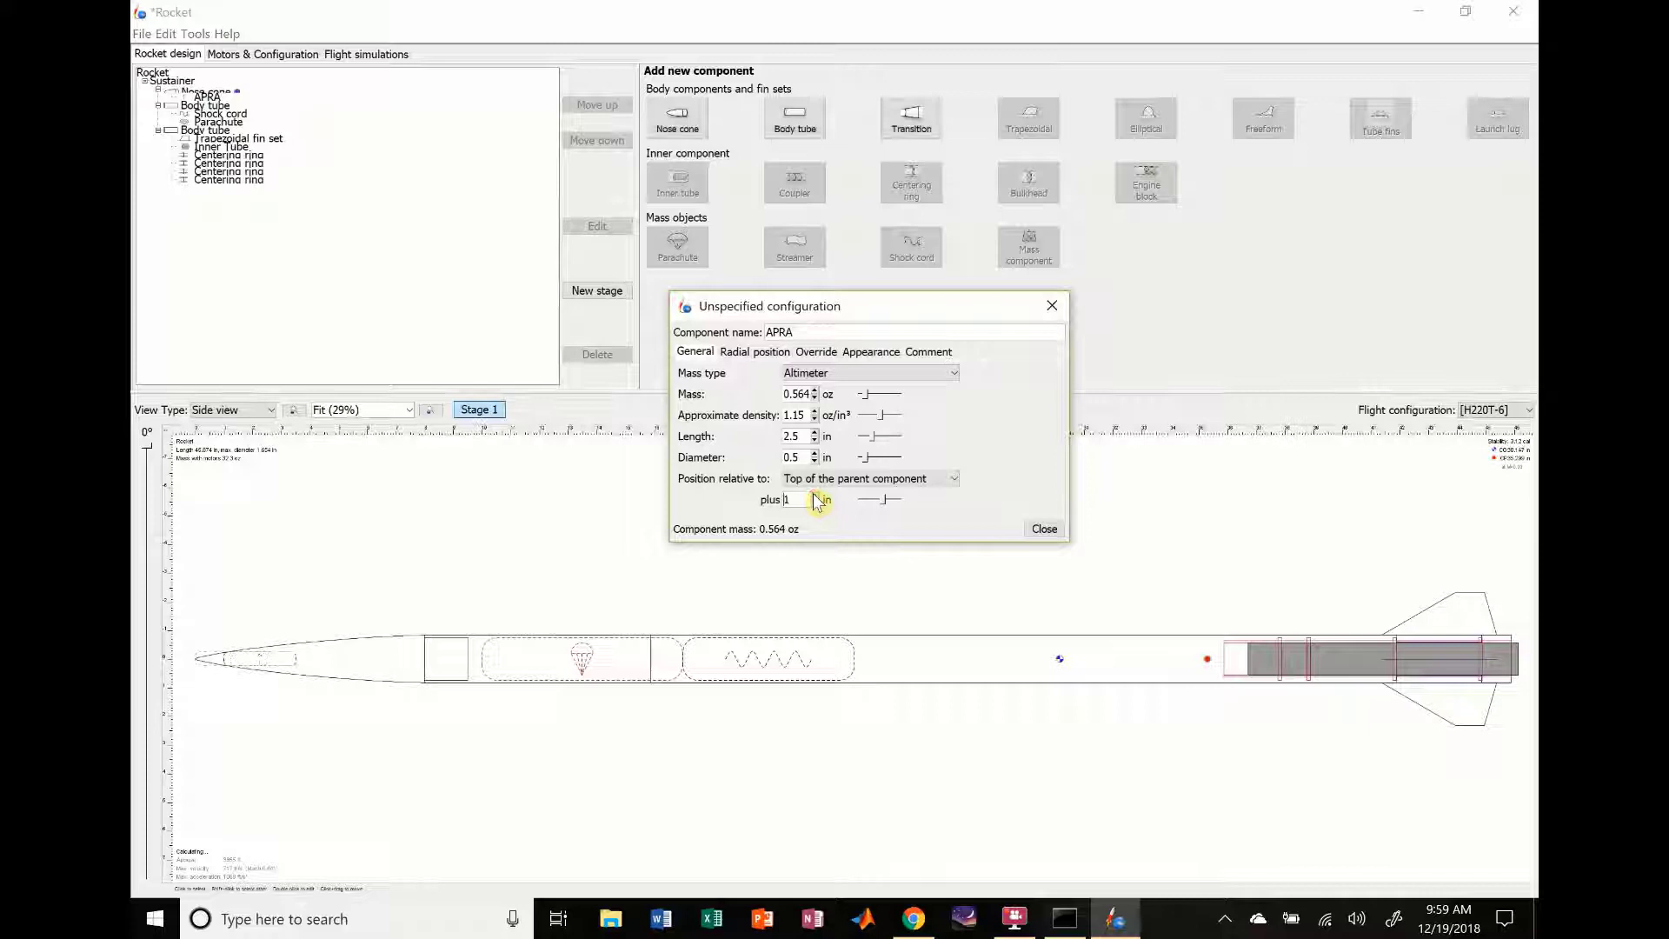
click(815, 495)
click(815, 496)
click(815, 496)
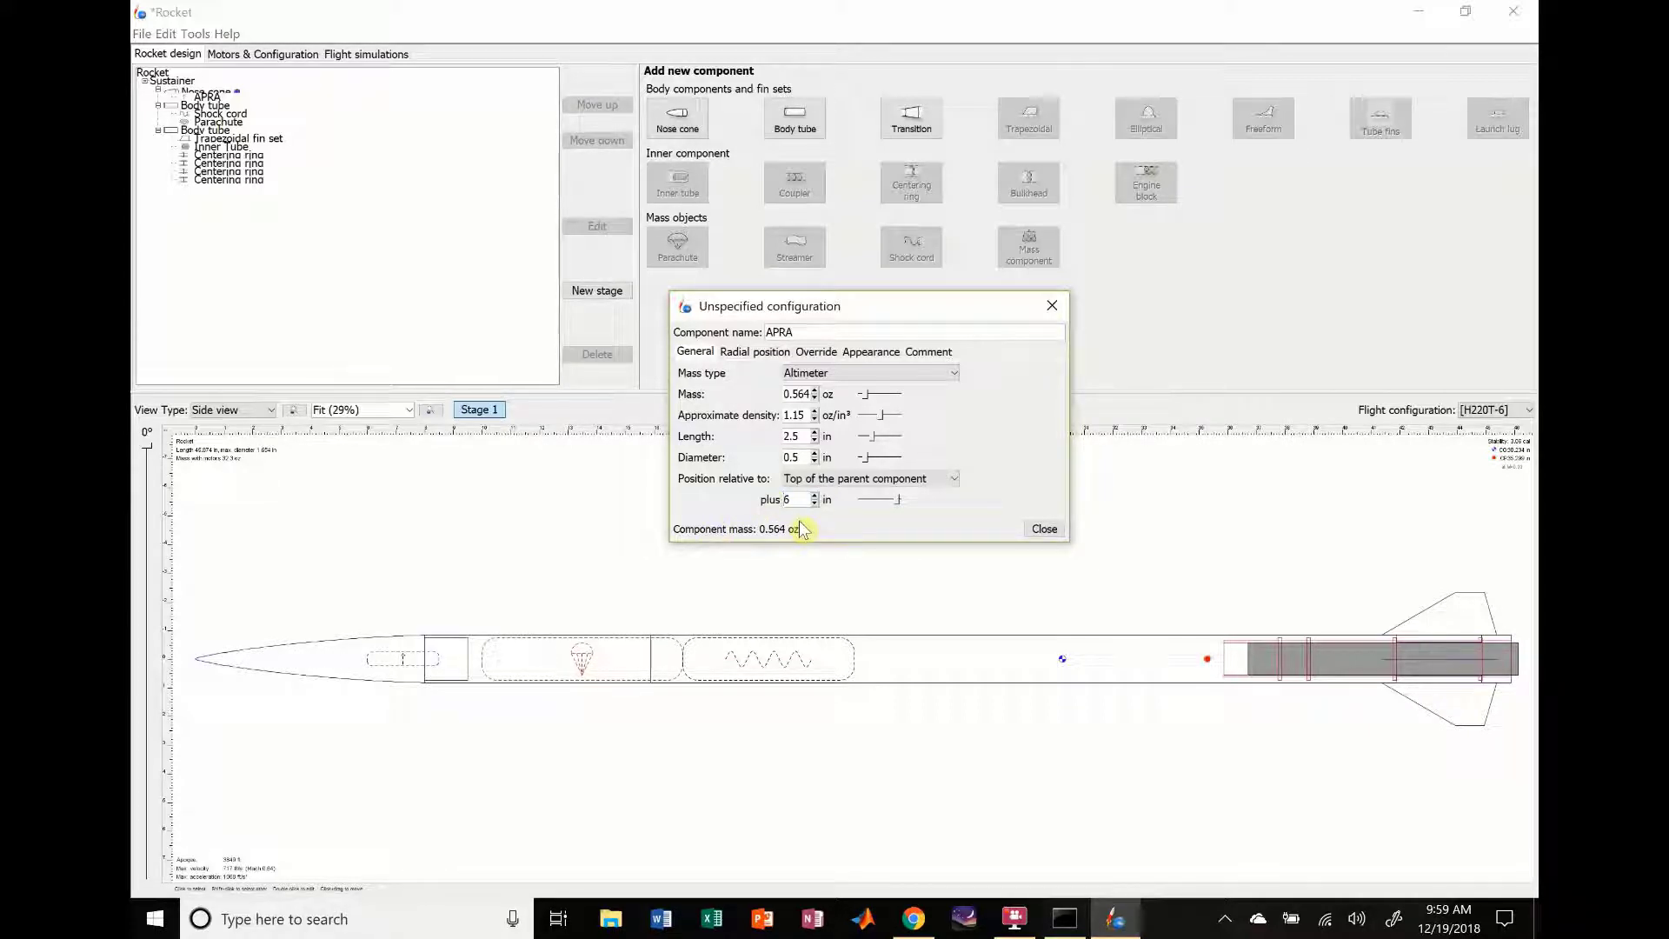
click(1045, 528)
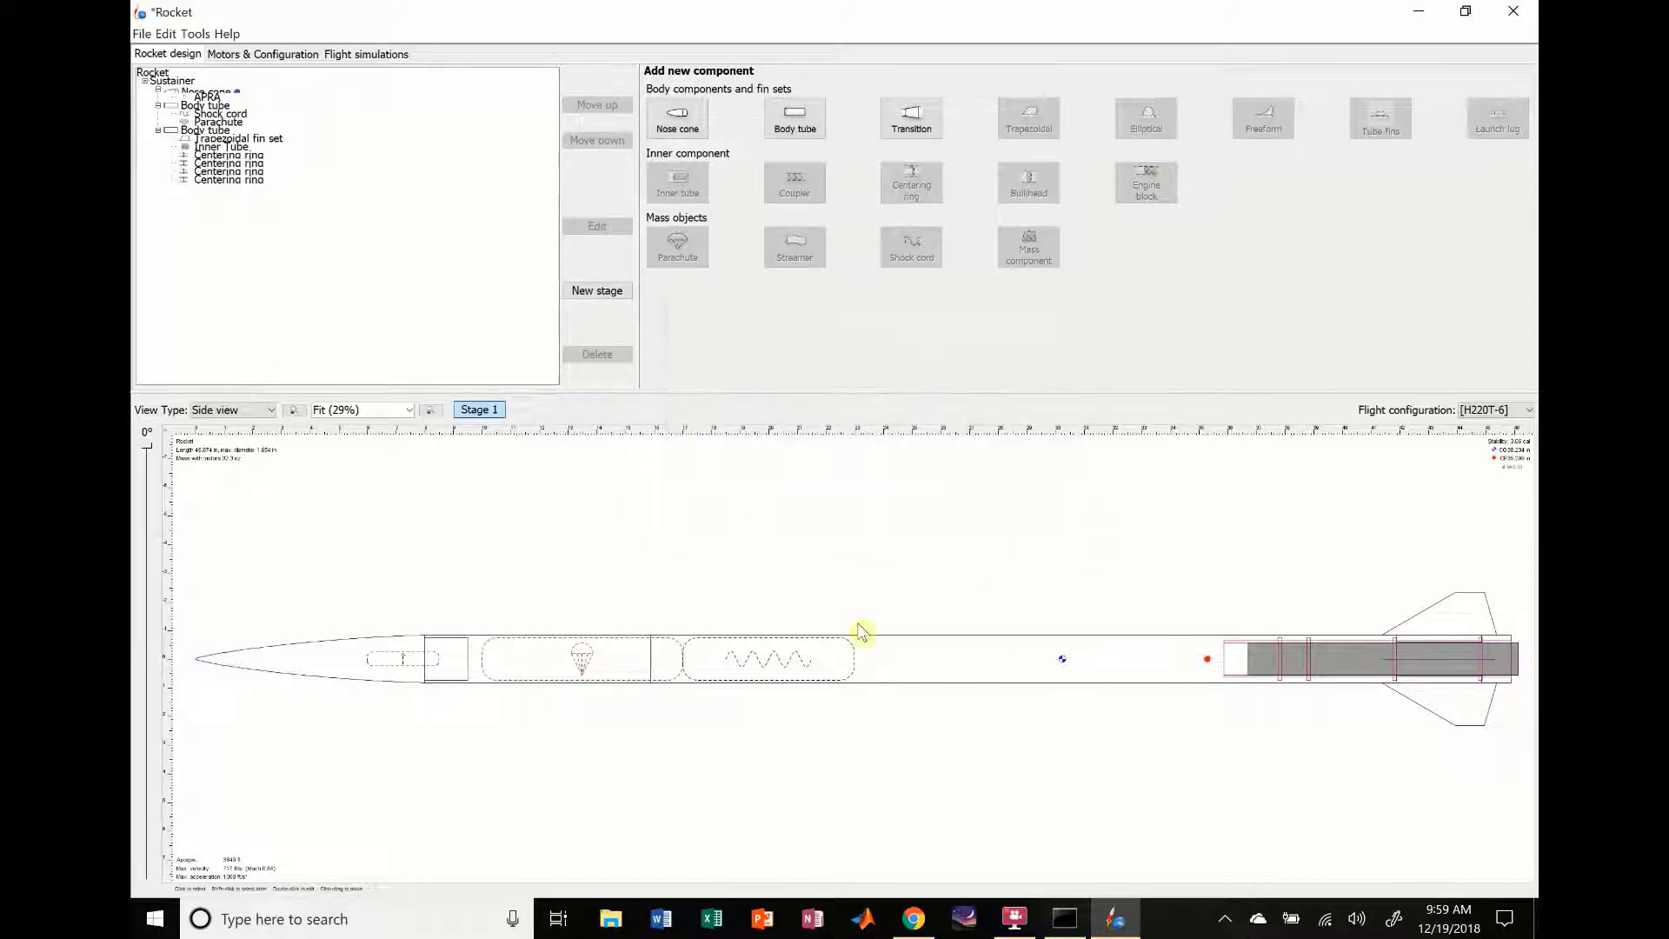
- Shorten the rear body tube to 23 in
double_click(1006, 679)
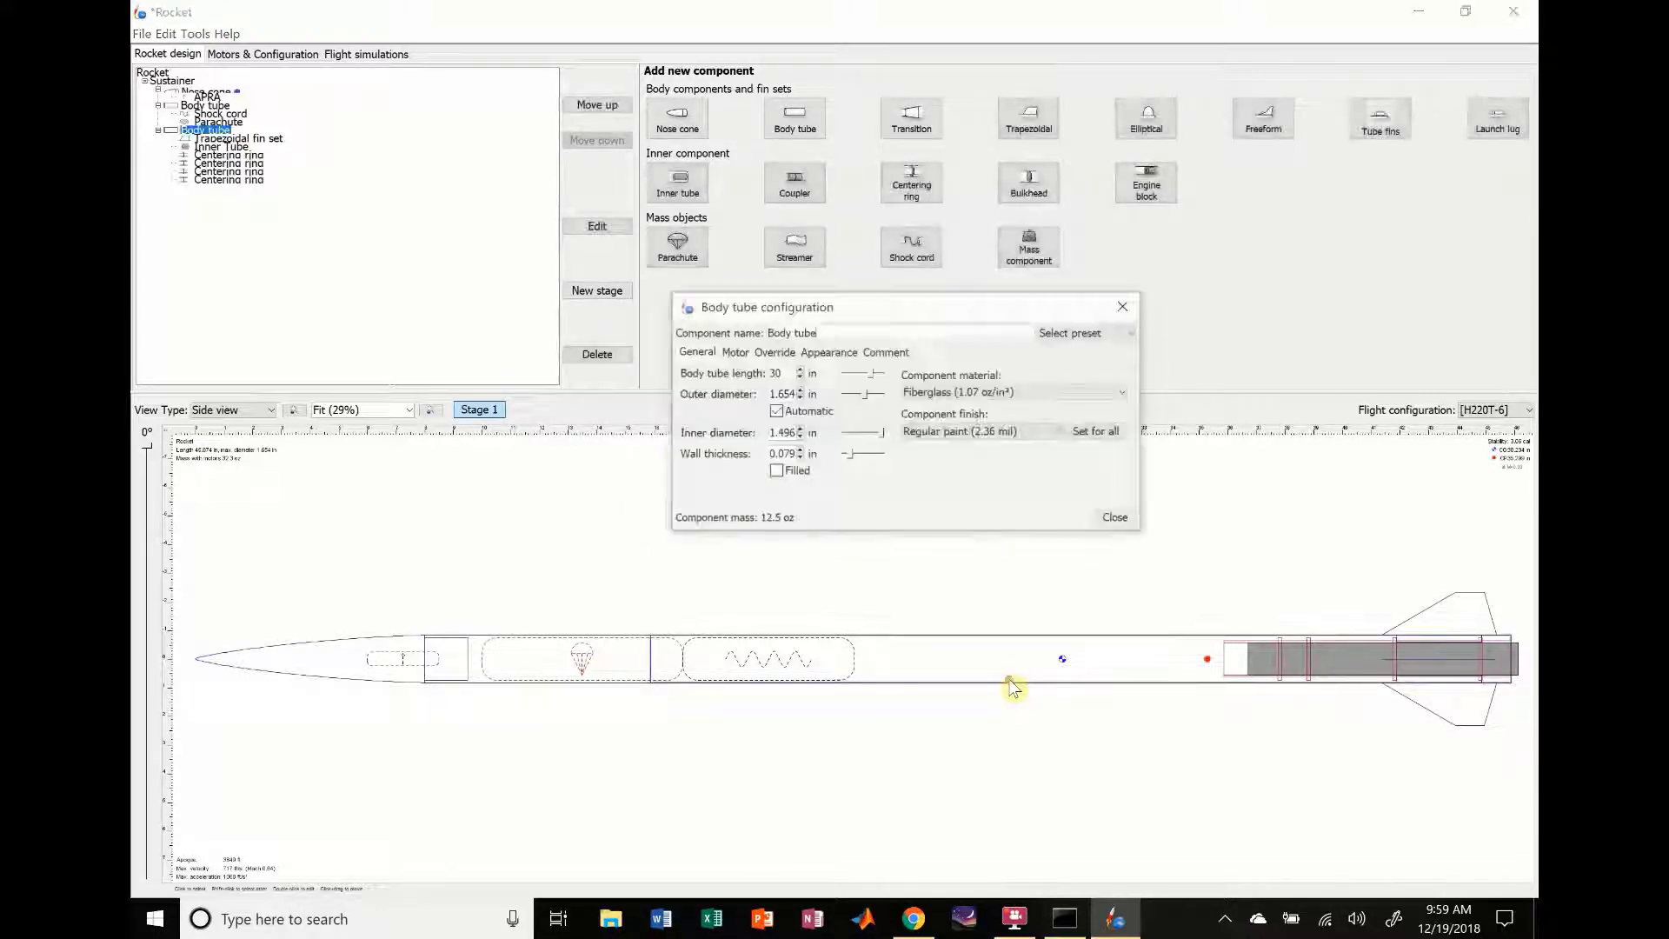
click(799, 376)
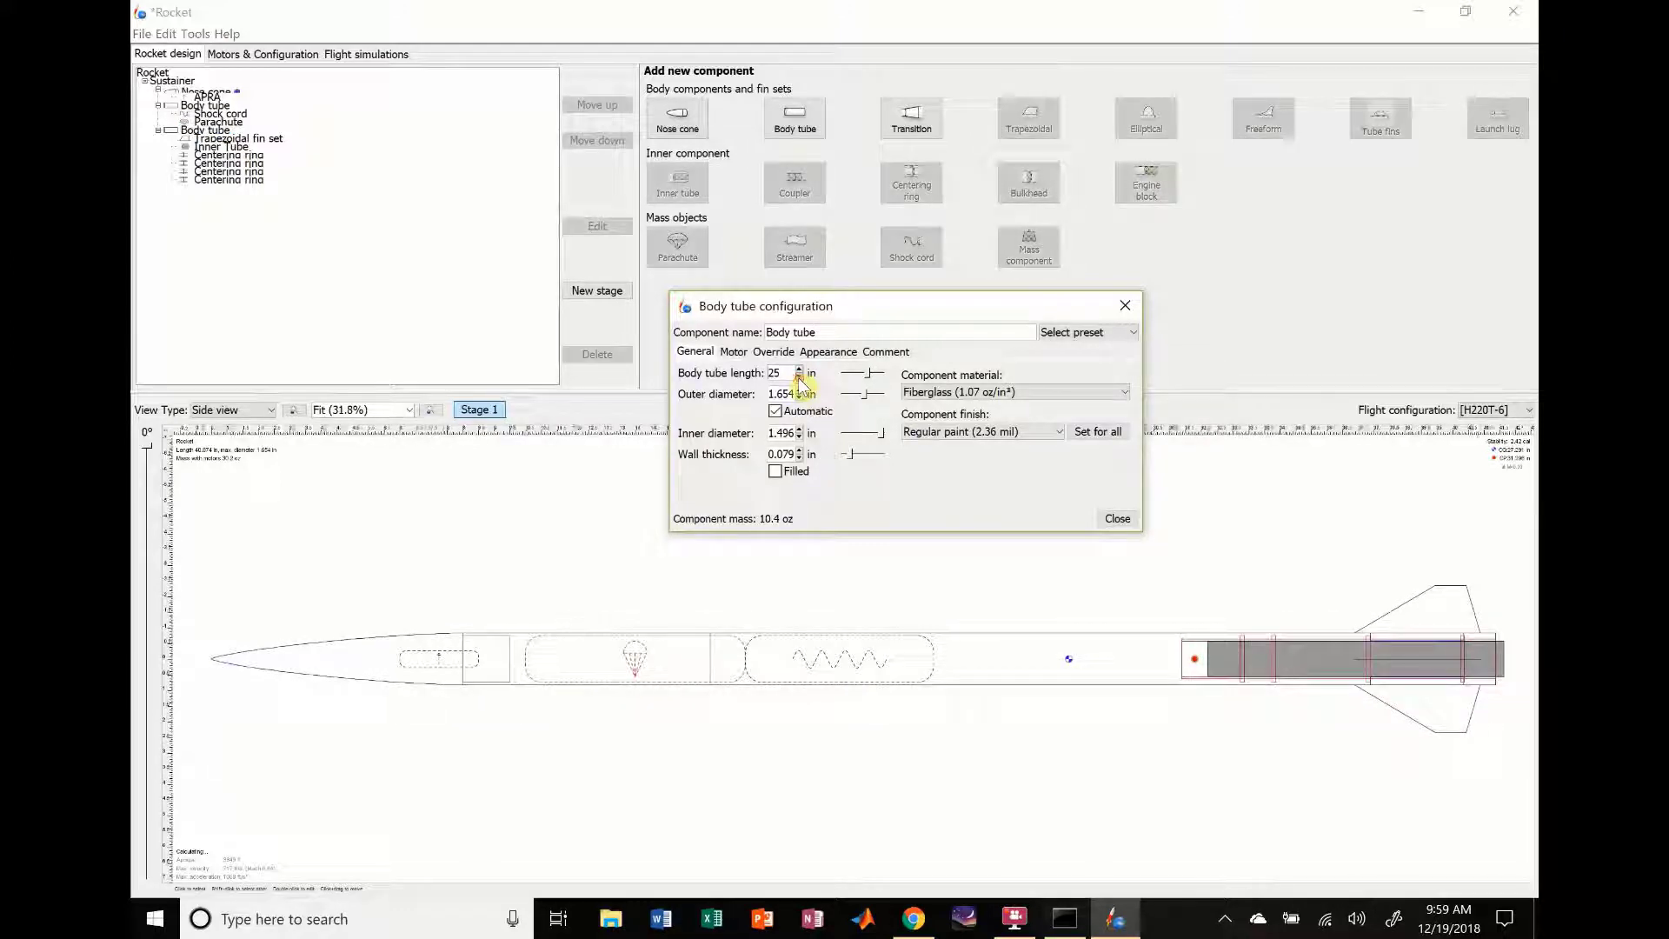
click(799, 376)
click(799, 376)
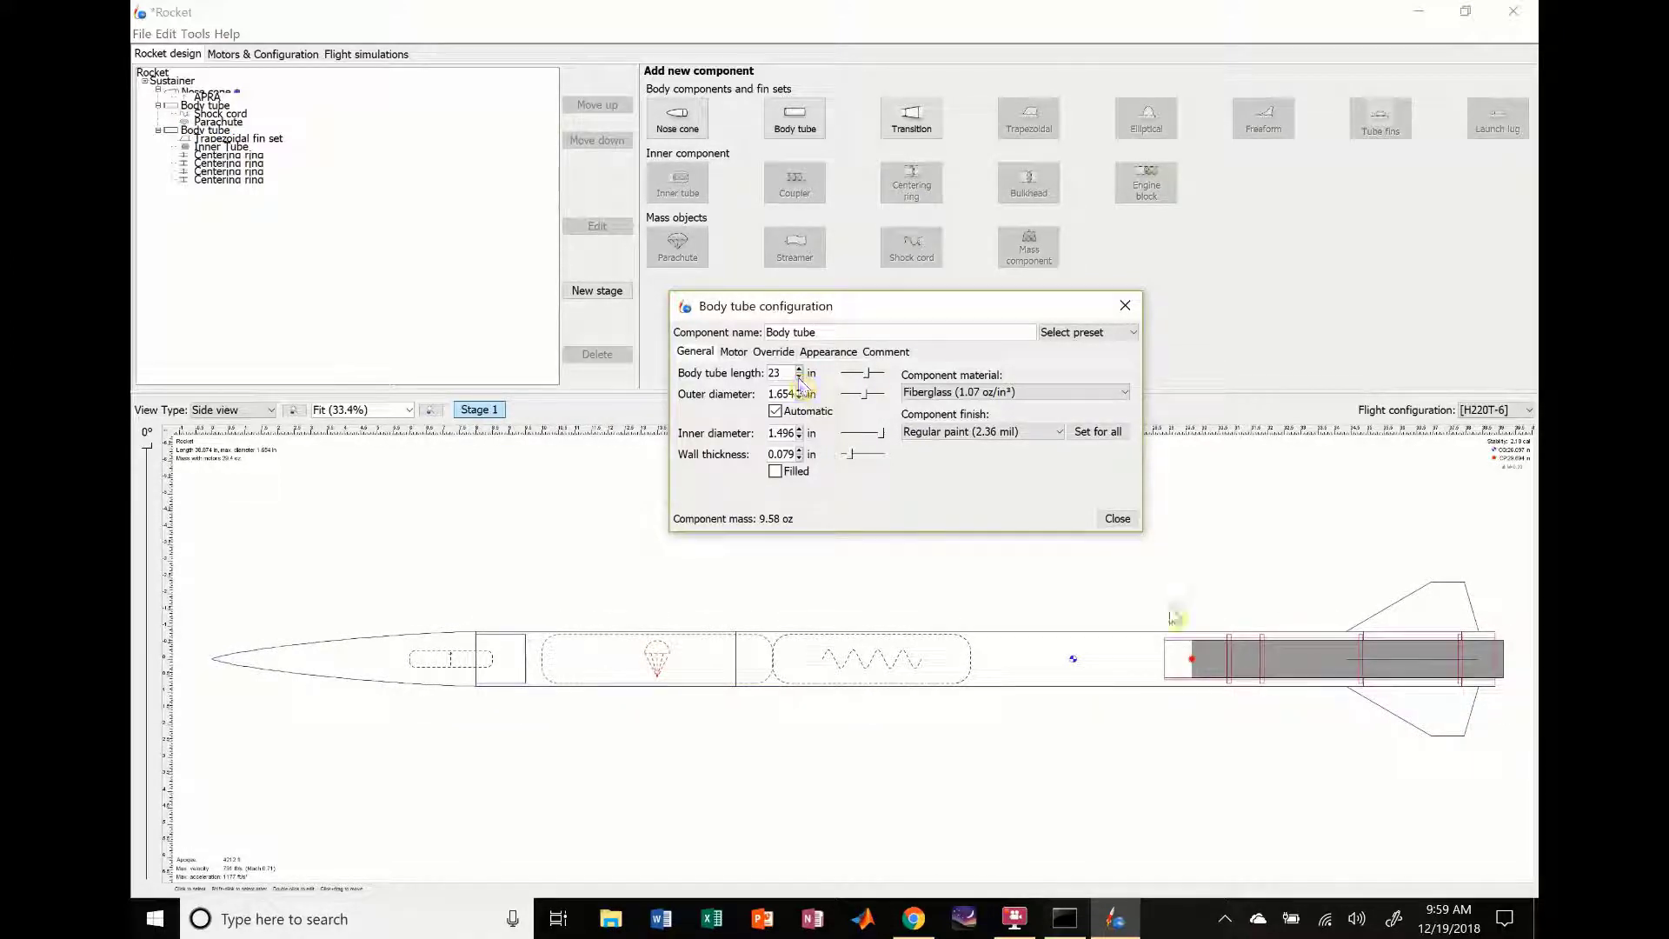
click(1119, 520)
- Set the front body tube length to 15.874 in
double_click(701, 673)
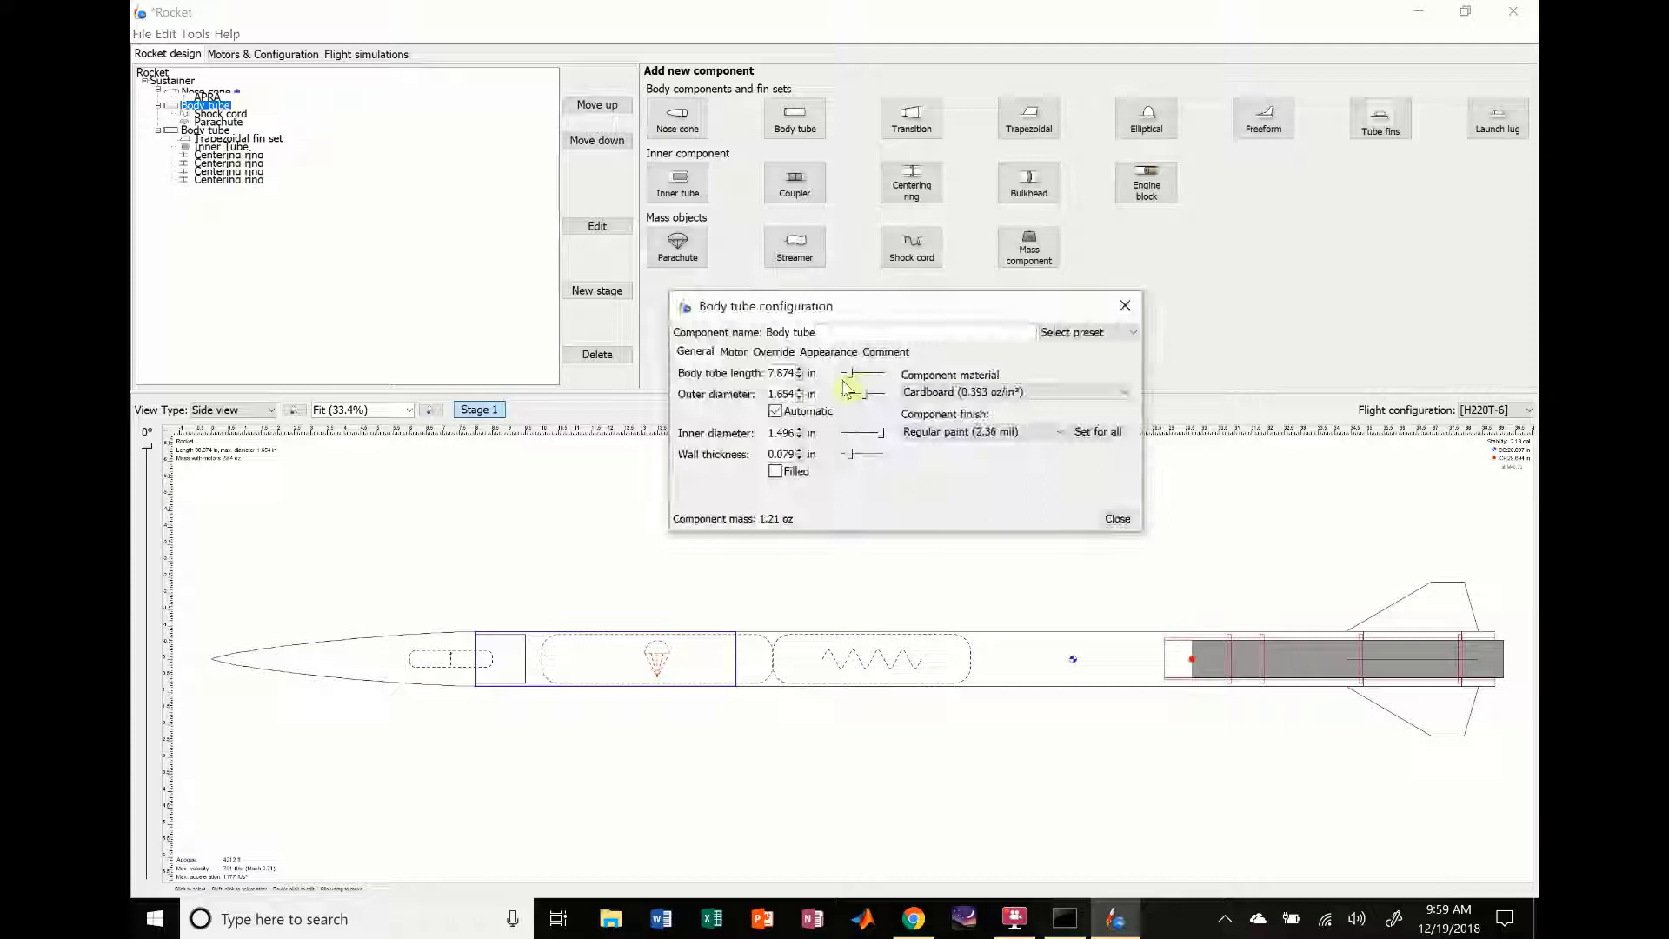
click(799, 369)
click(799, 370)
click(799, 369)
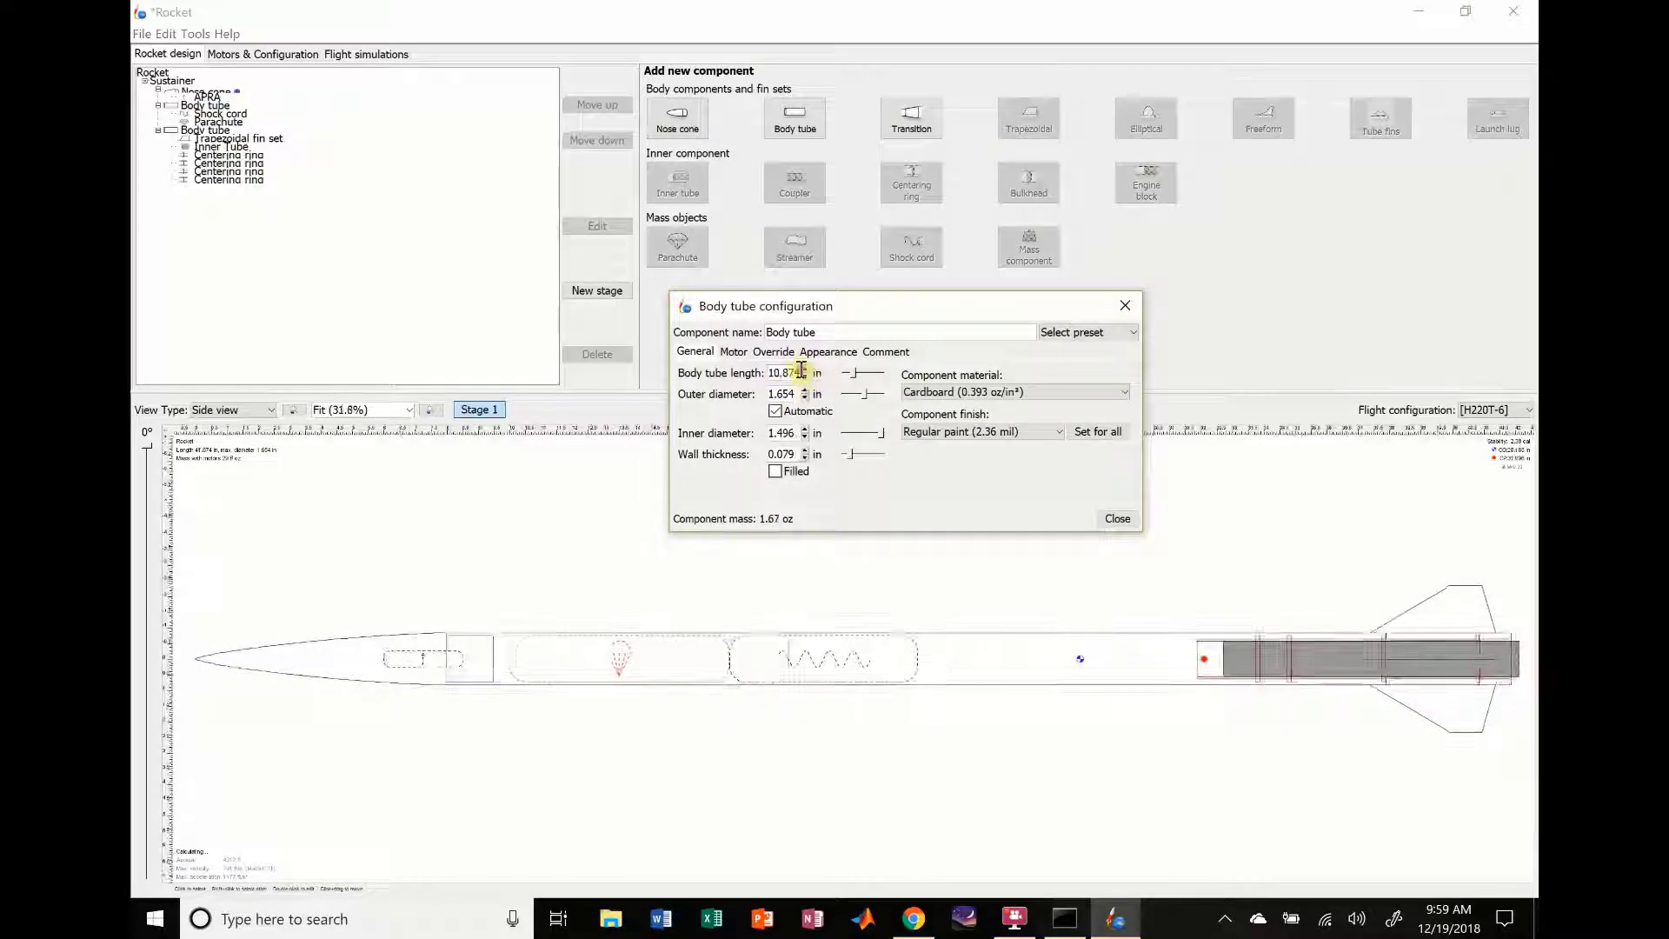
click(804, 369)
click(804, 370)
click(804, 369)
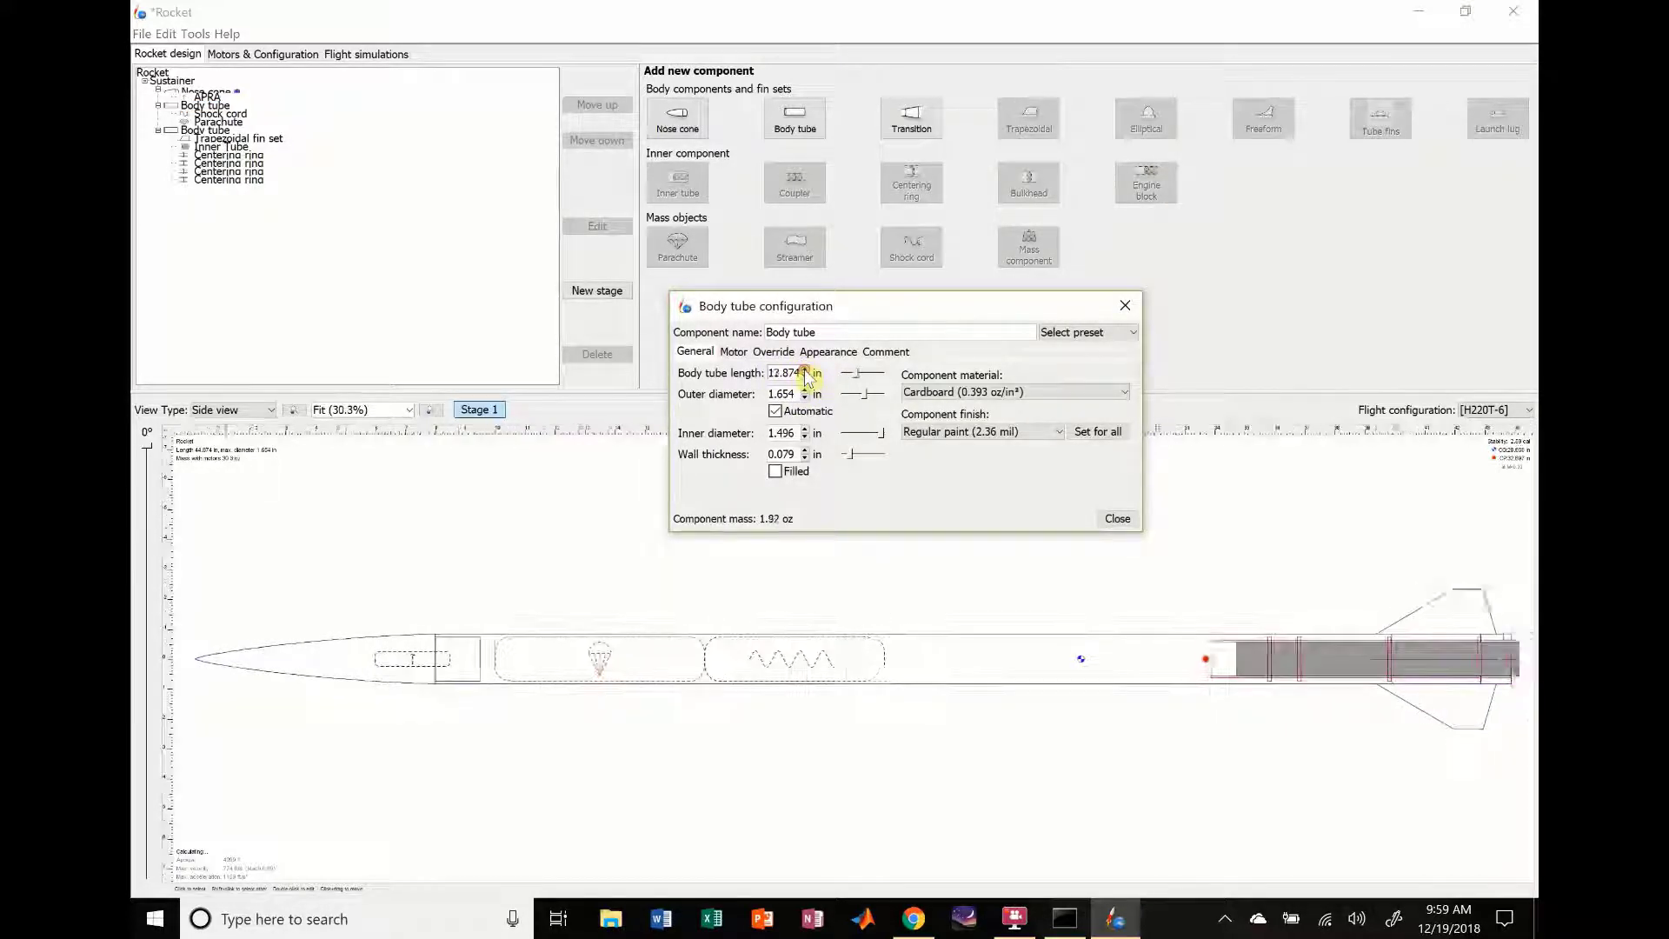
click(804, 370)
click(804, 369)
click(804, 370)
click(804, 376)
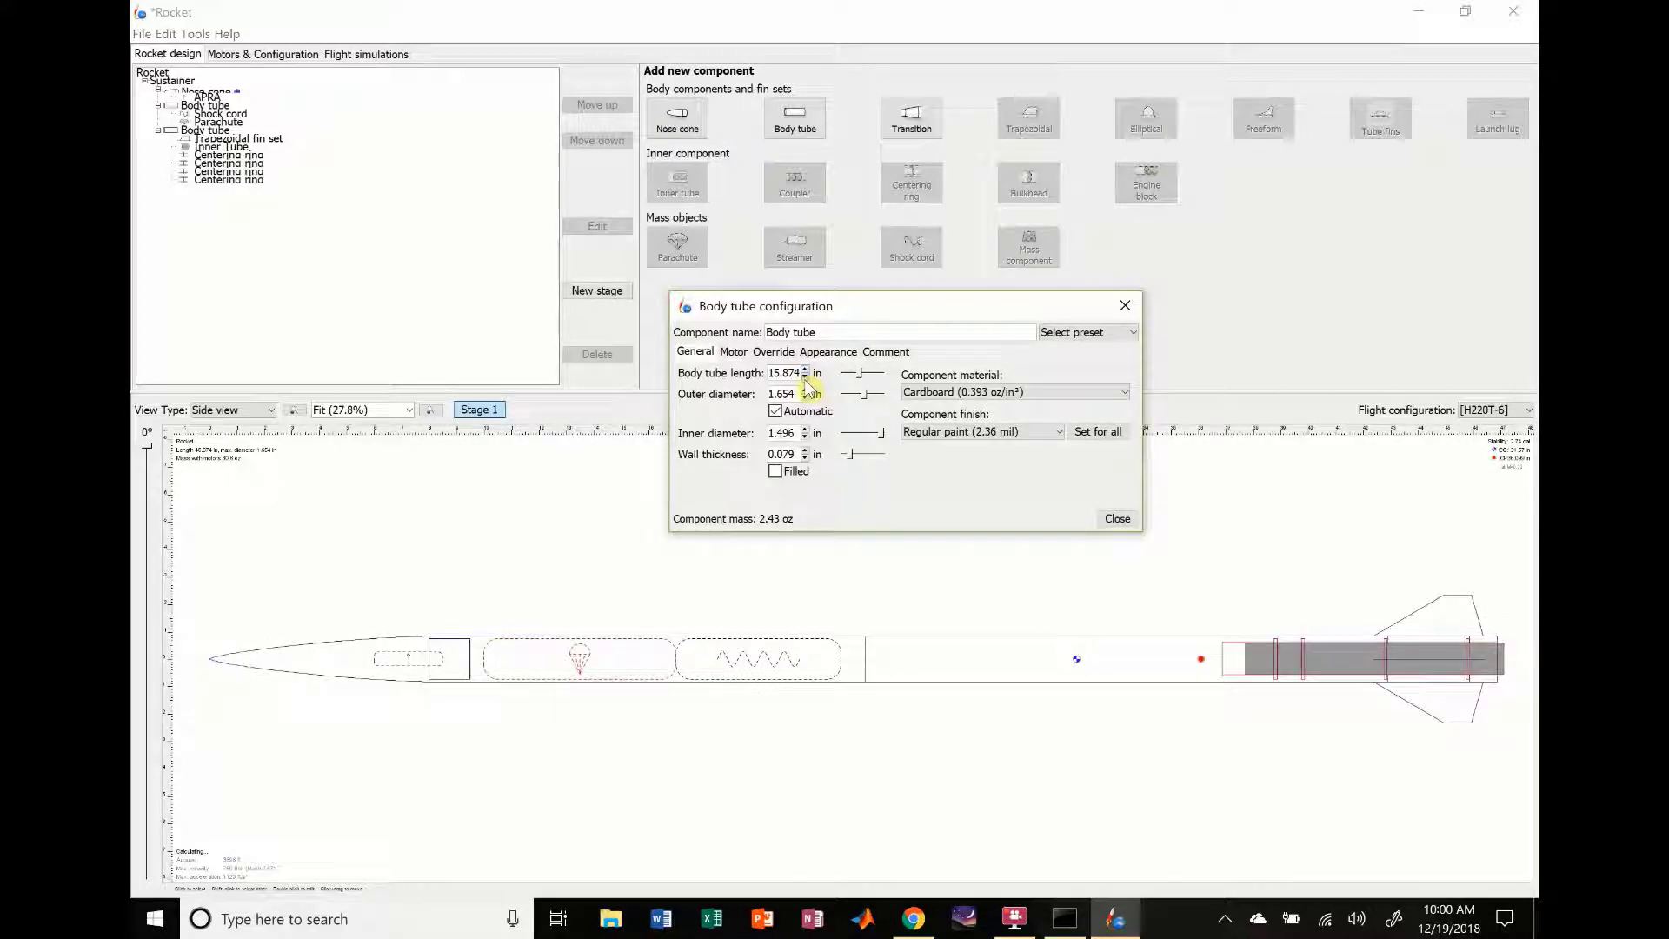
click(1116, 519)
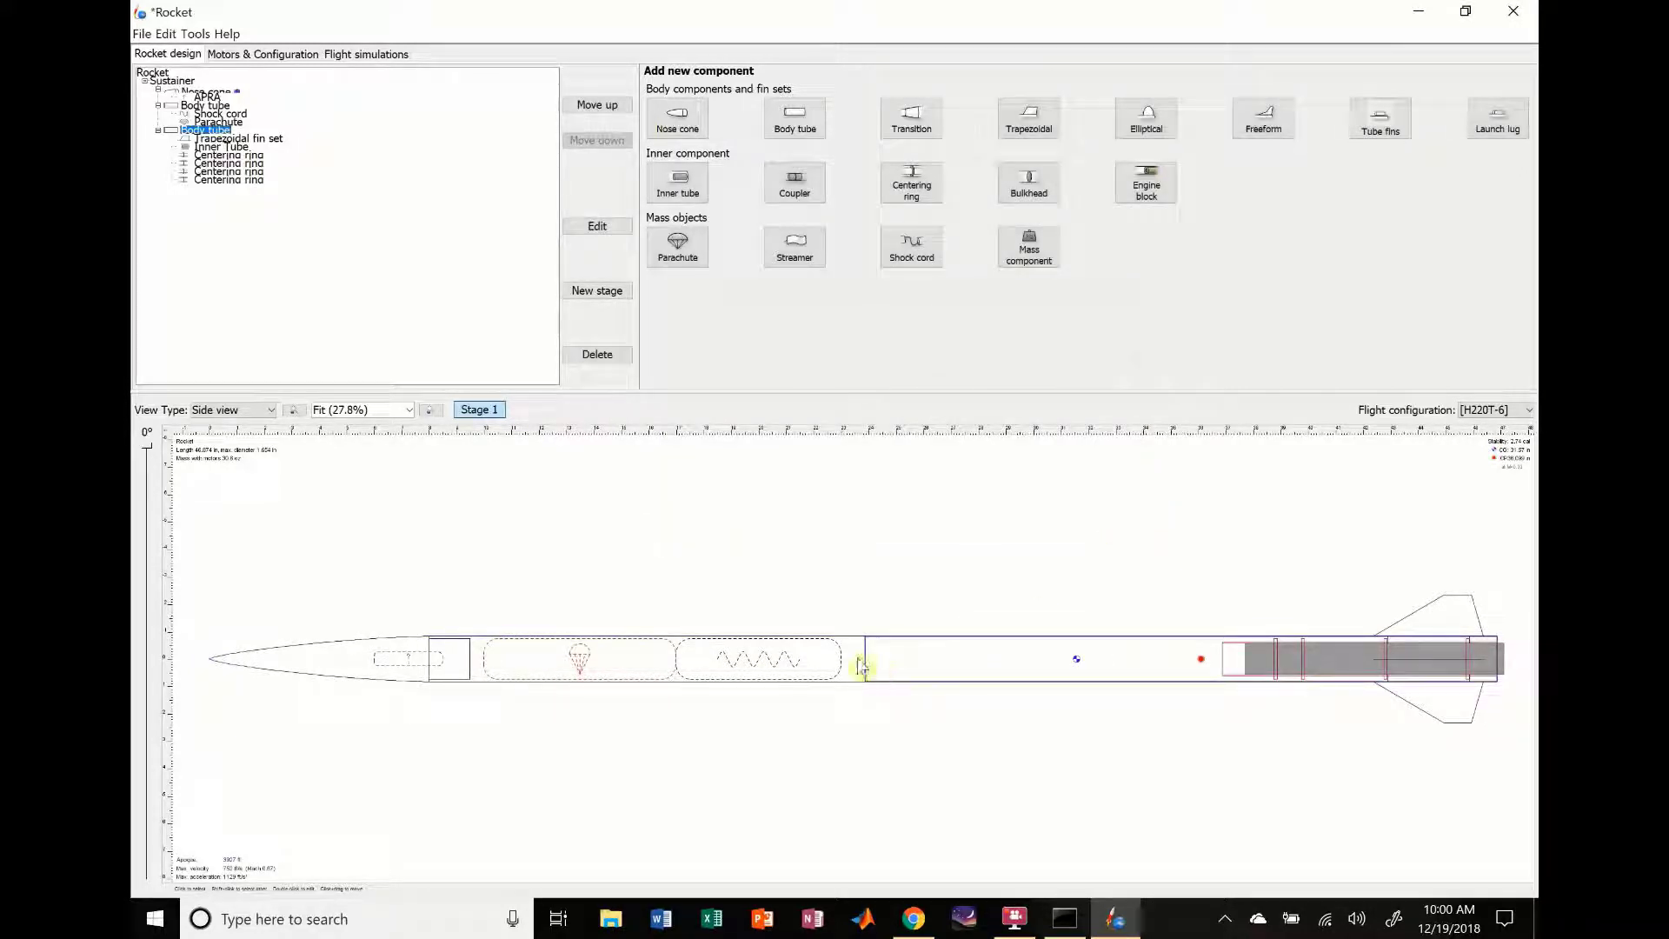
click(855, 670)
click(899, 672)
- Add a tube coupler to the front body tube with a 36 mm inner diameter
click(850, 658)
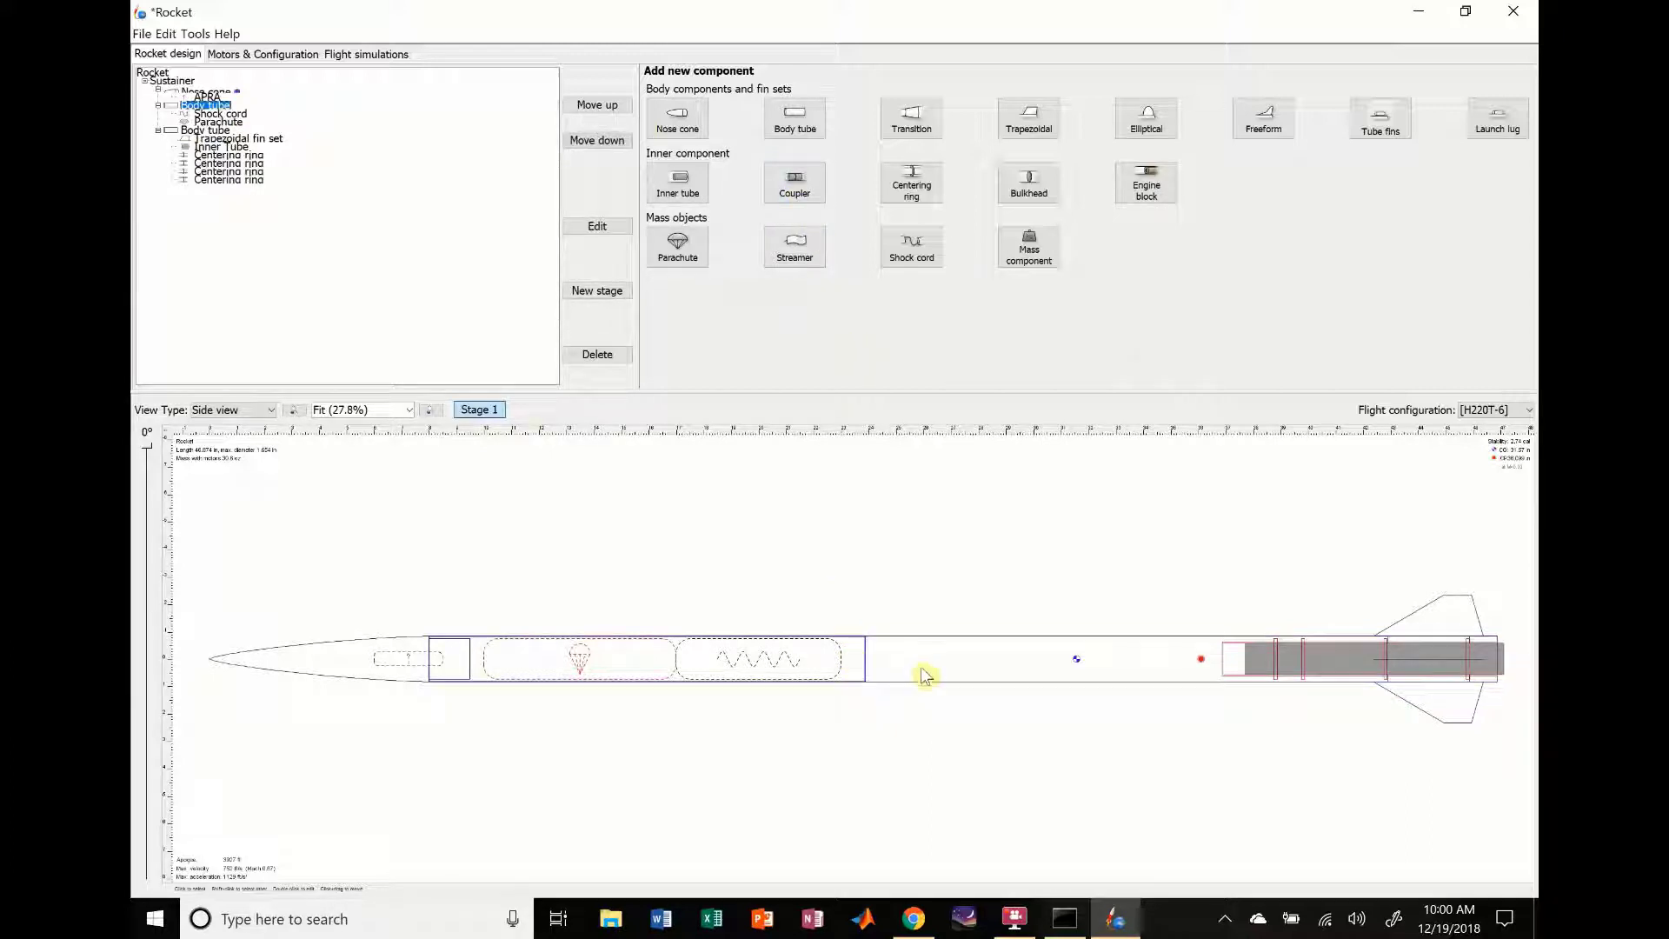
click(794, 183)
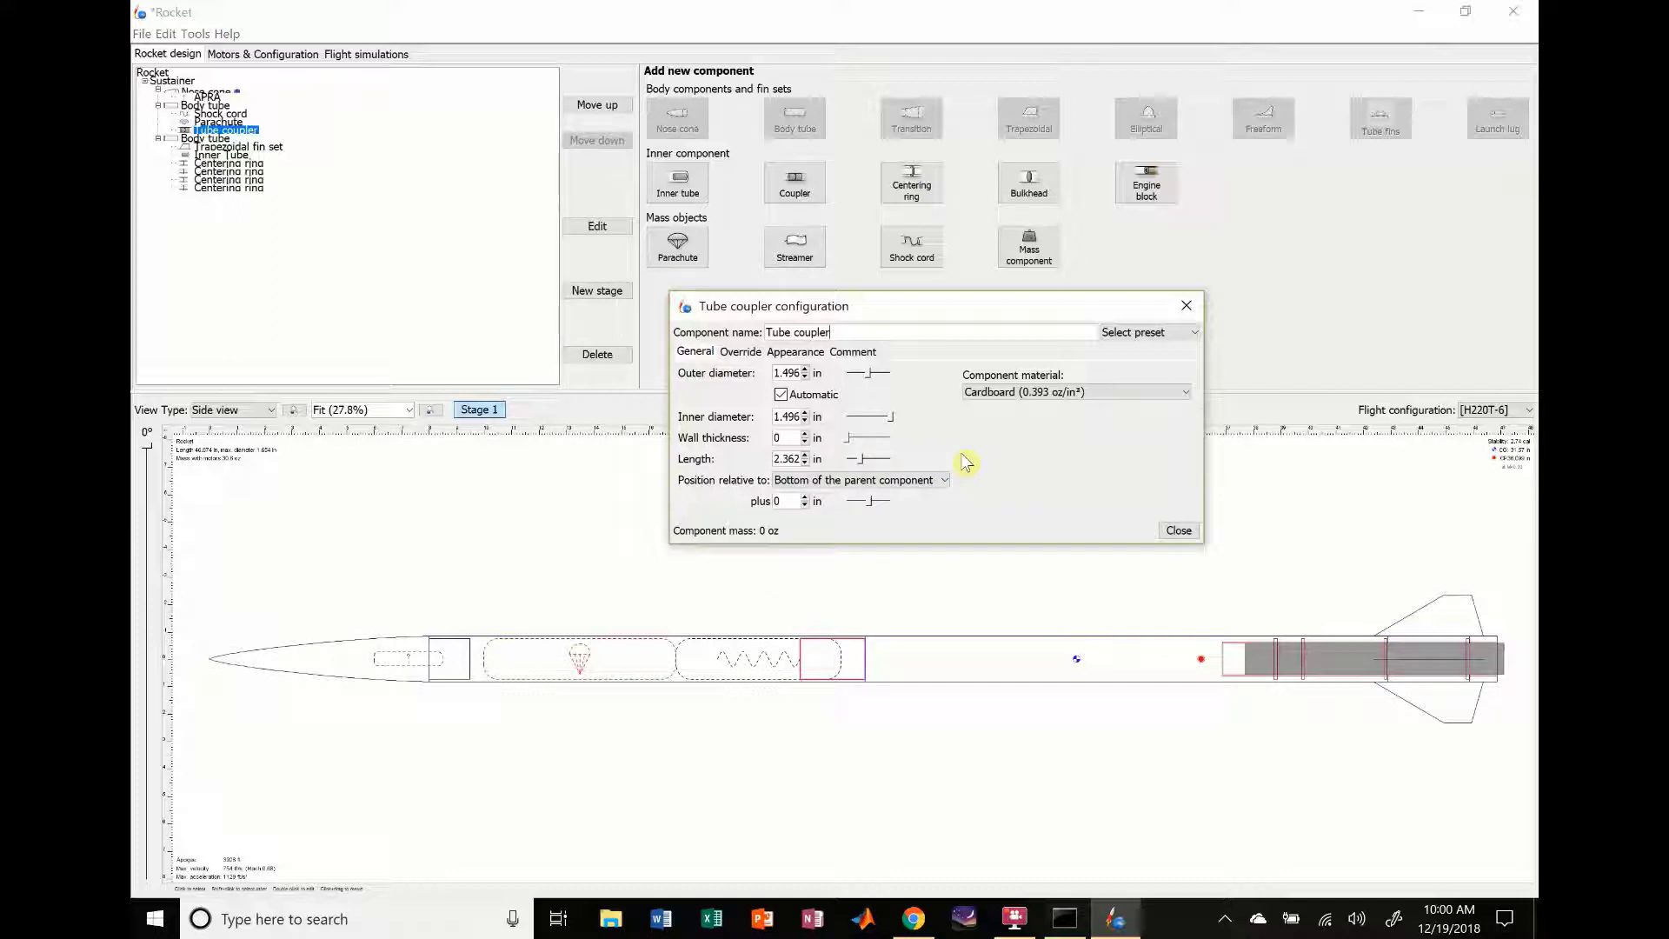
click(827, 379)
click(848, 401)
click(820, 417)
click(849, 446)
click(781, 417)
key(Return)
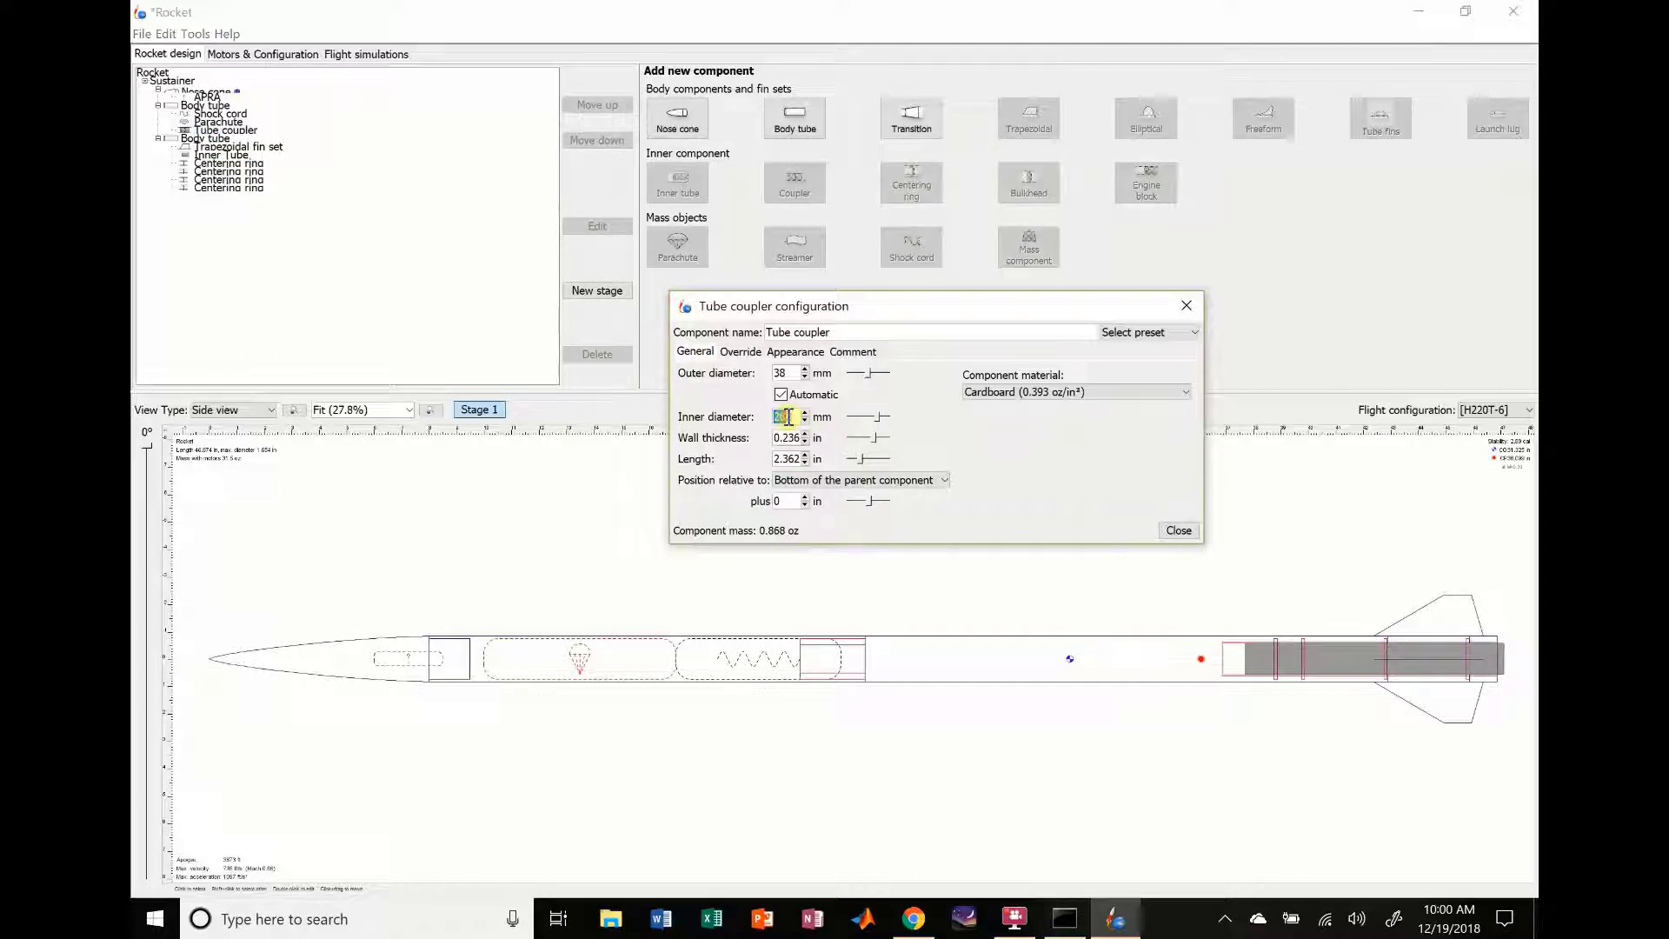
key(Return)
- Give the coupler an 84 mm length and a 42 mm position offset
click(816, 460)
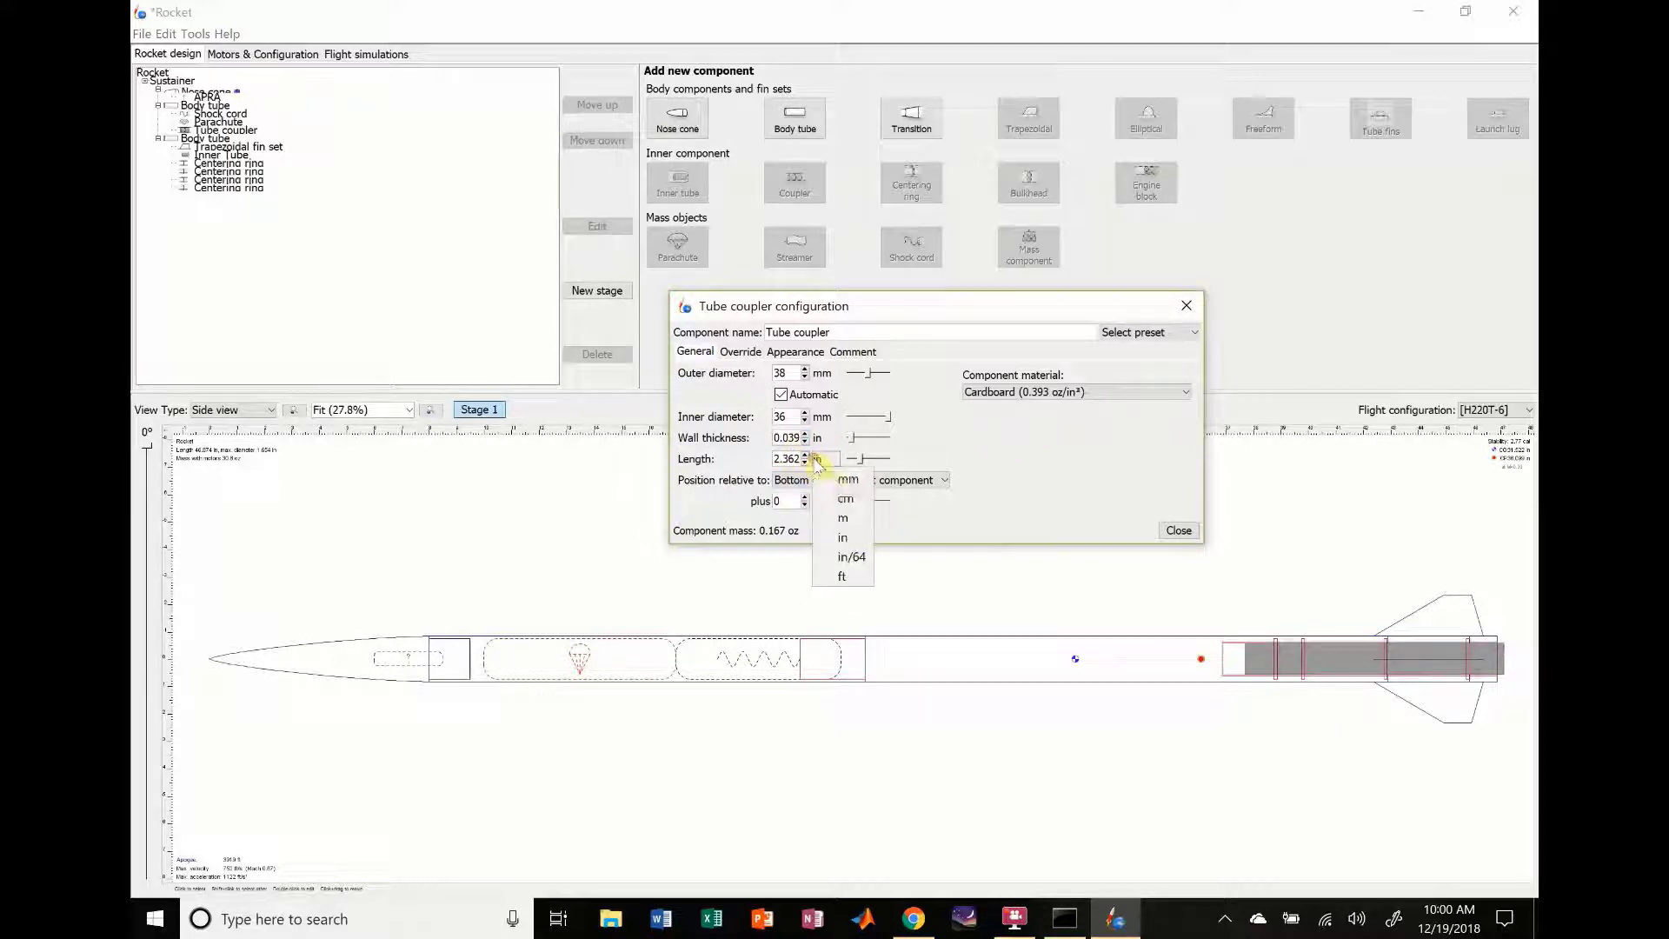
click(848, 479)
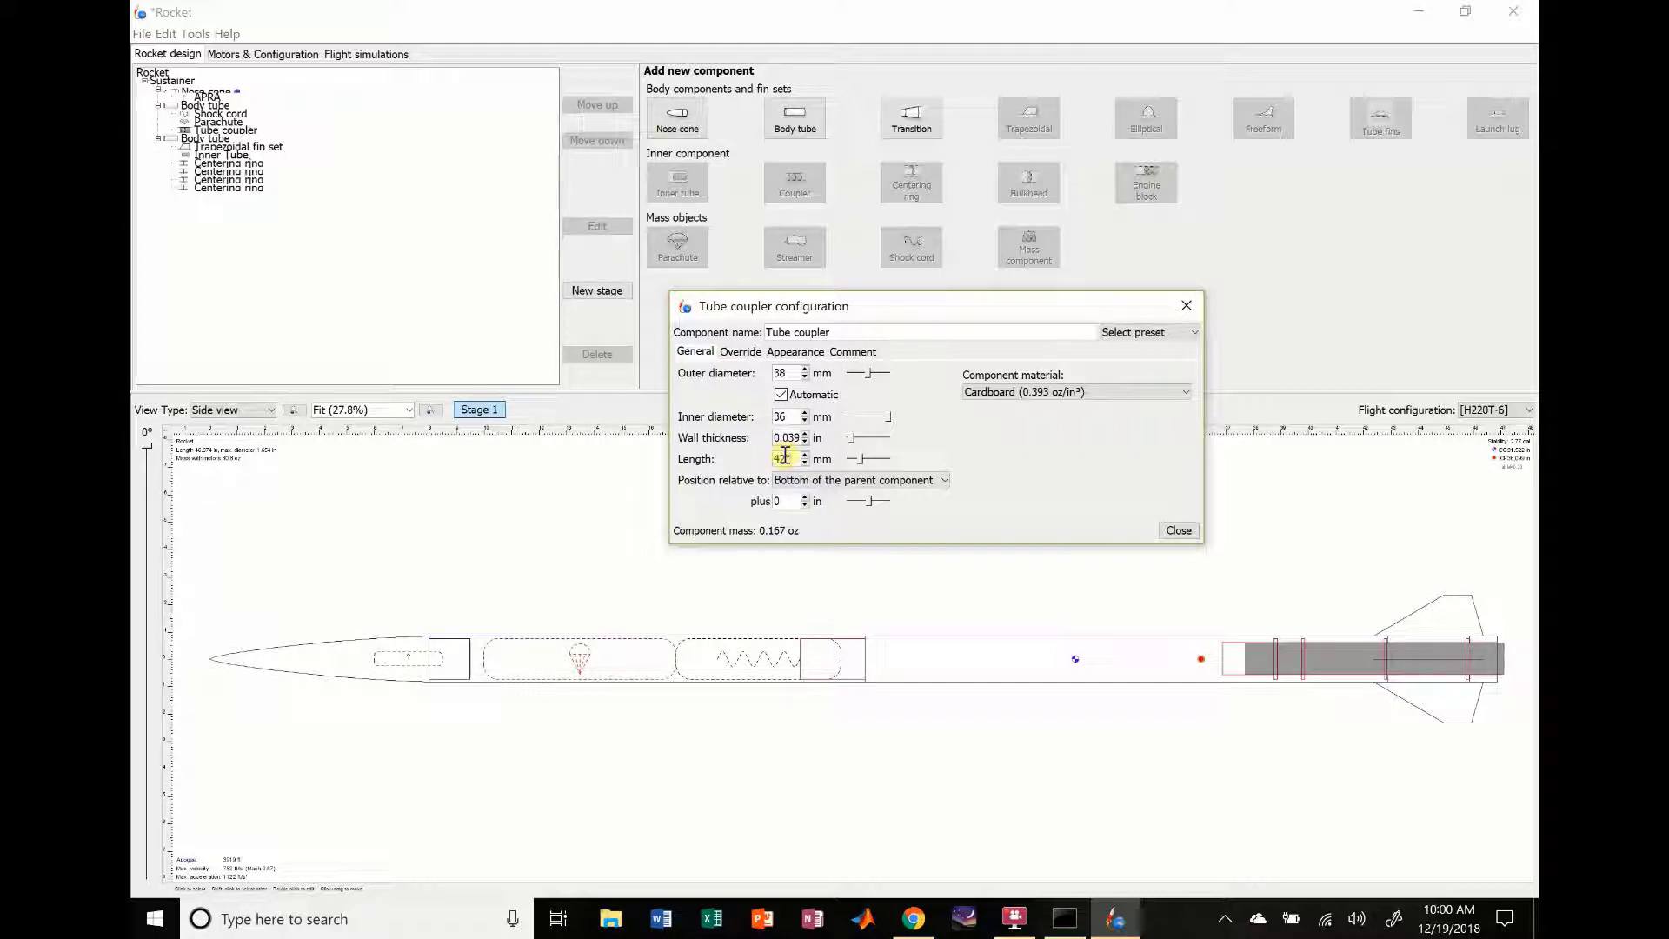
text(85)
click(804, 505)
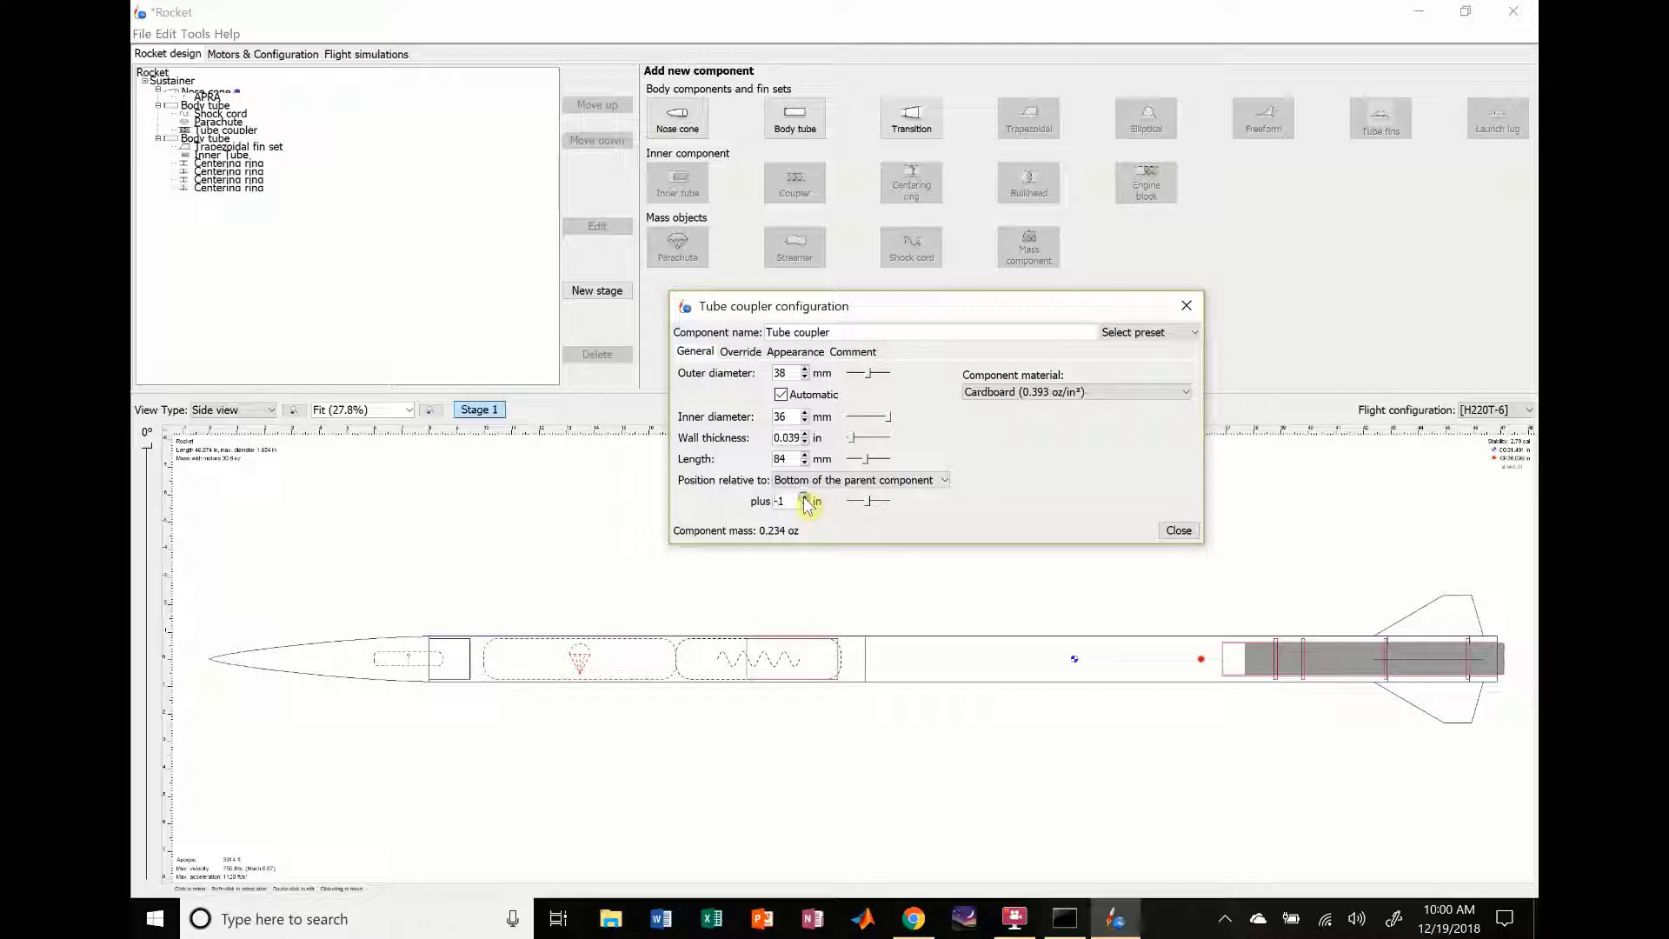
click(804, 497)
click(804, 497)
click(804, 497)
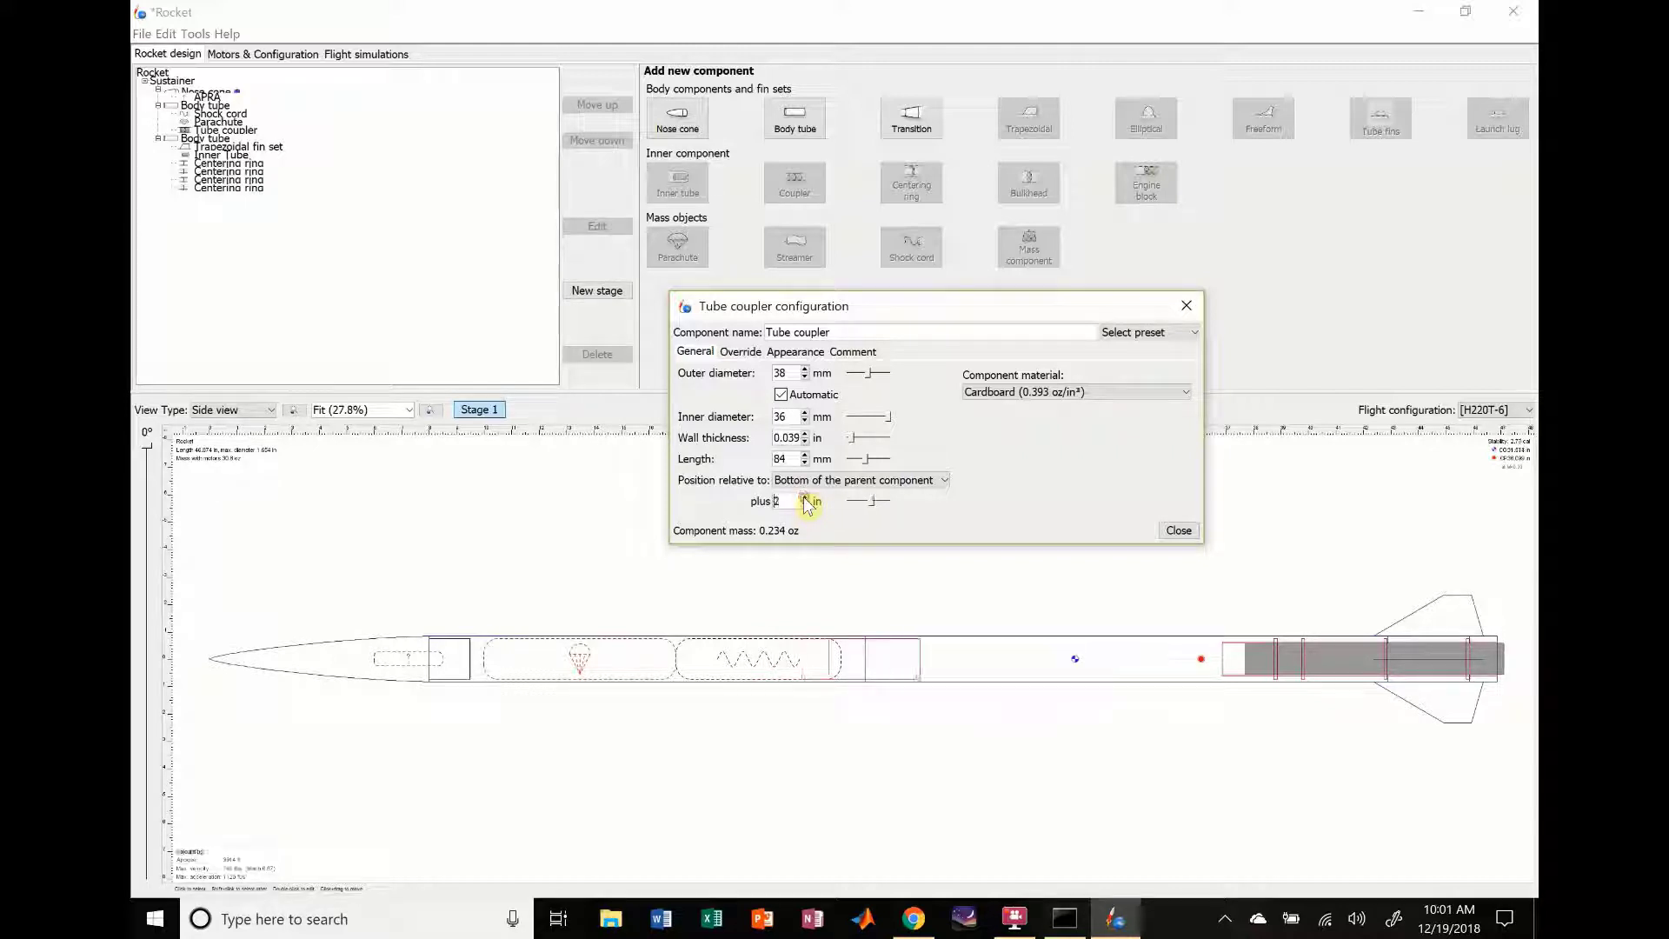
click(819, 503)
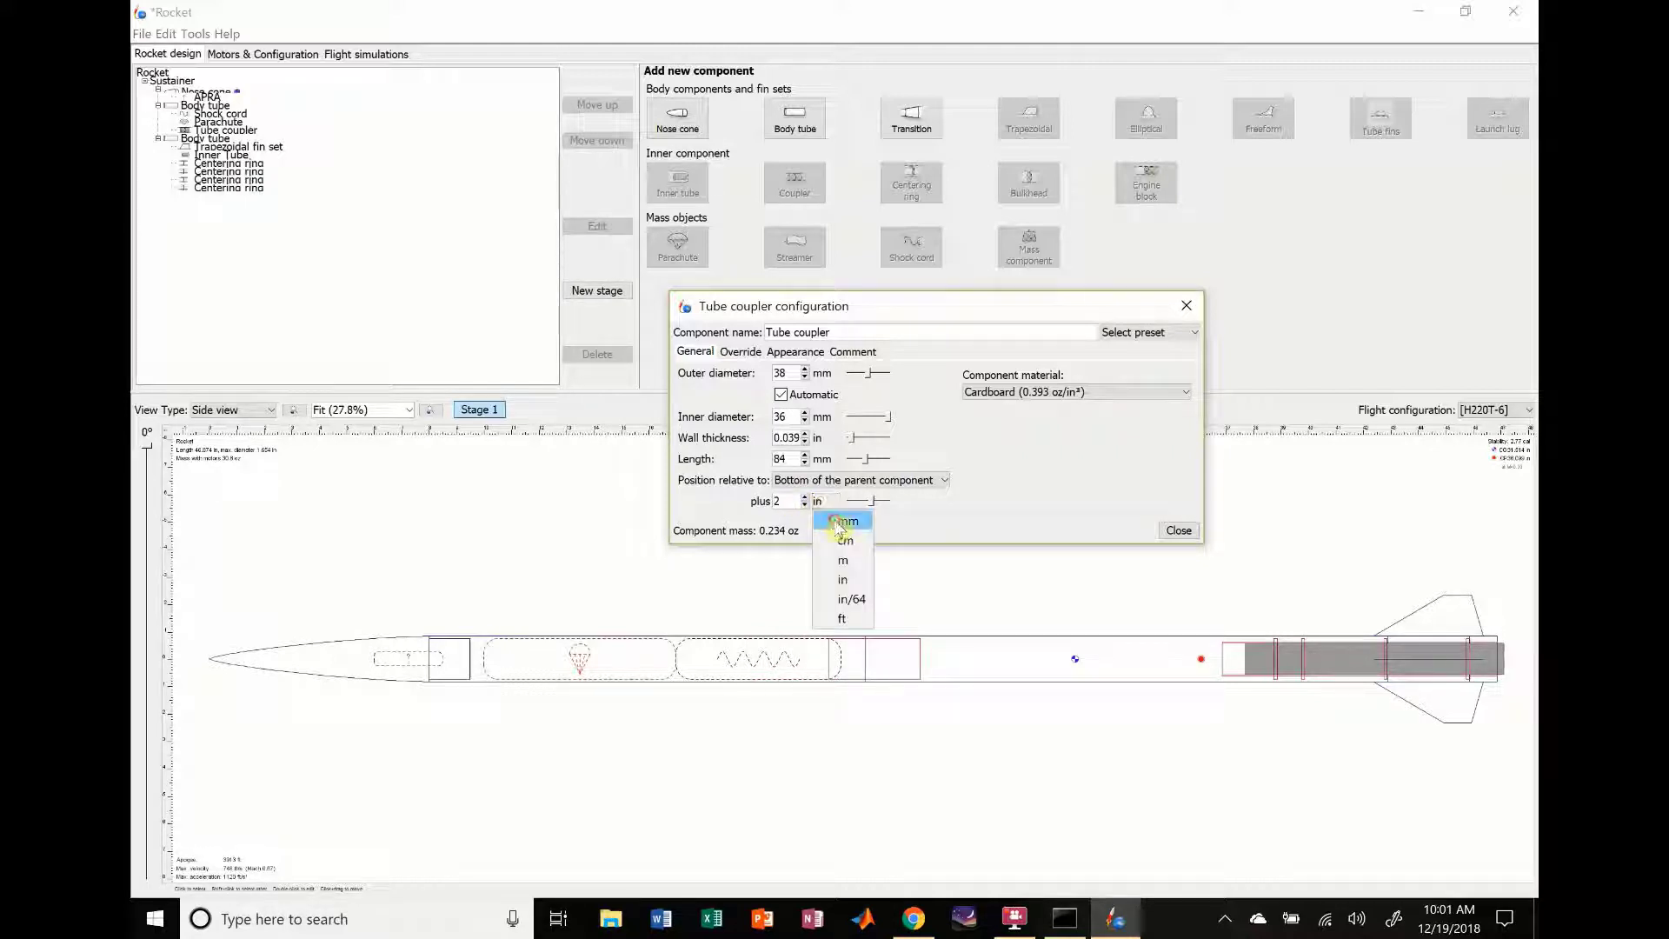
click(842, 521)
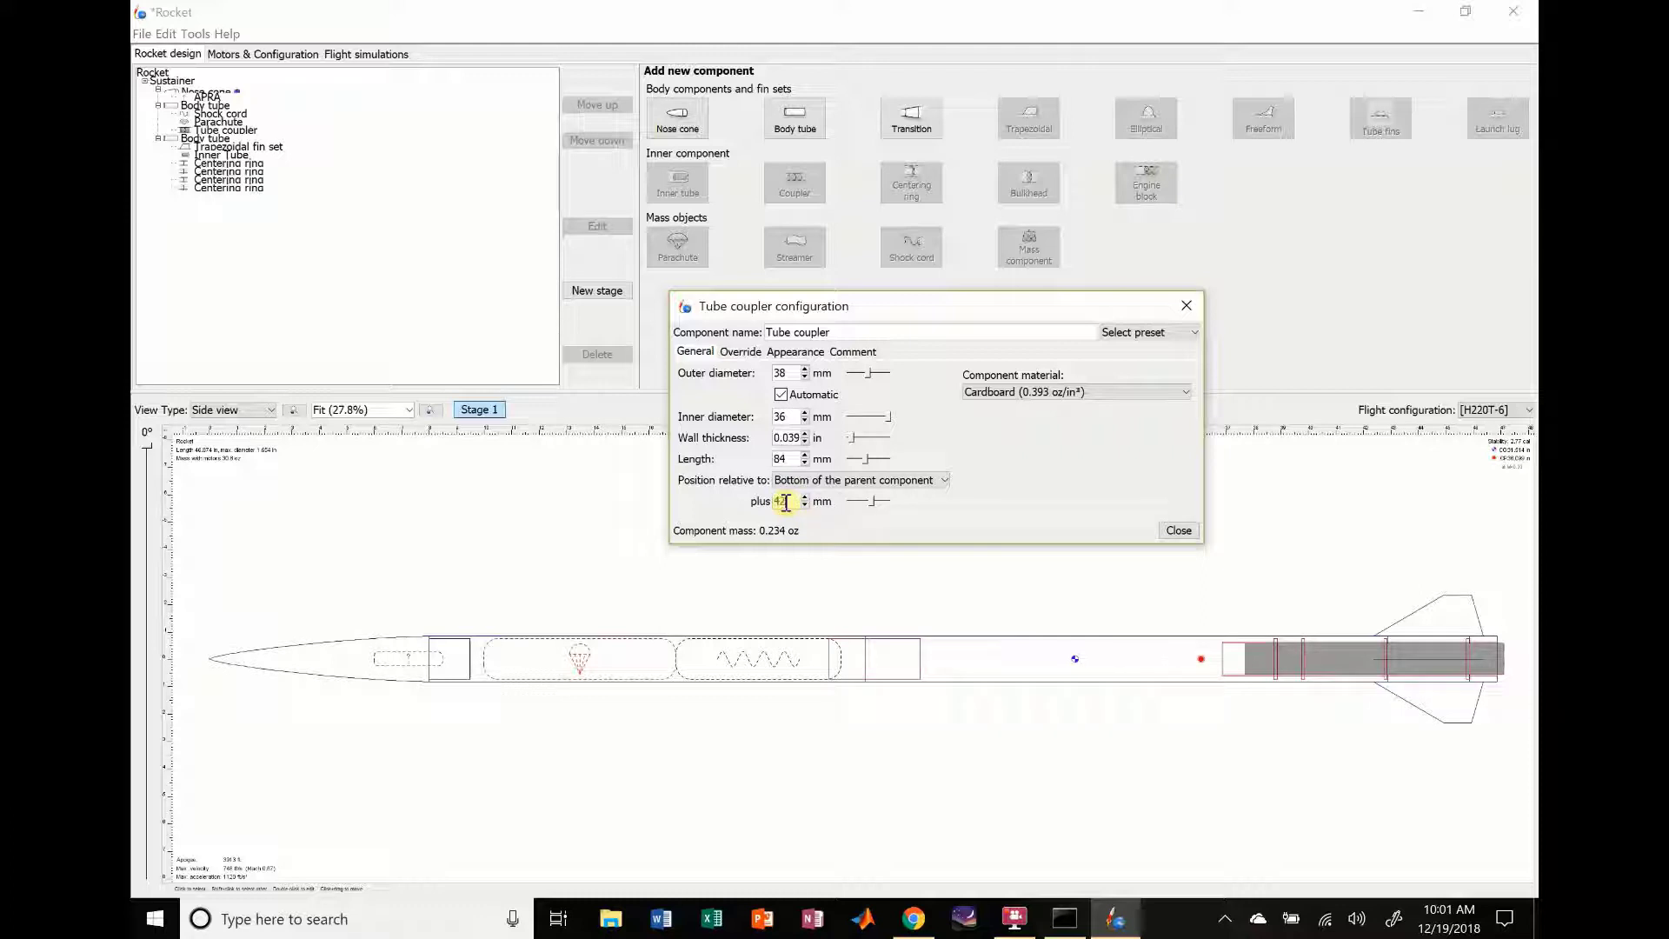
click(786, 502)
text(42)
key(Return)
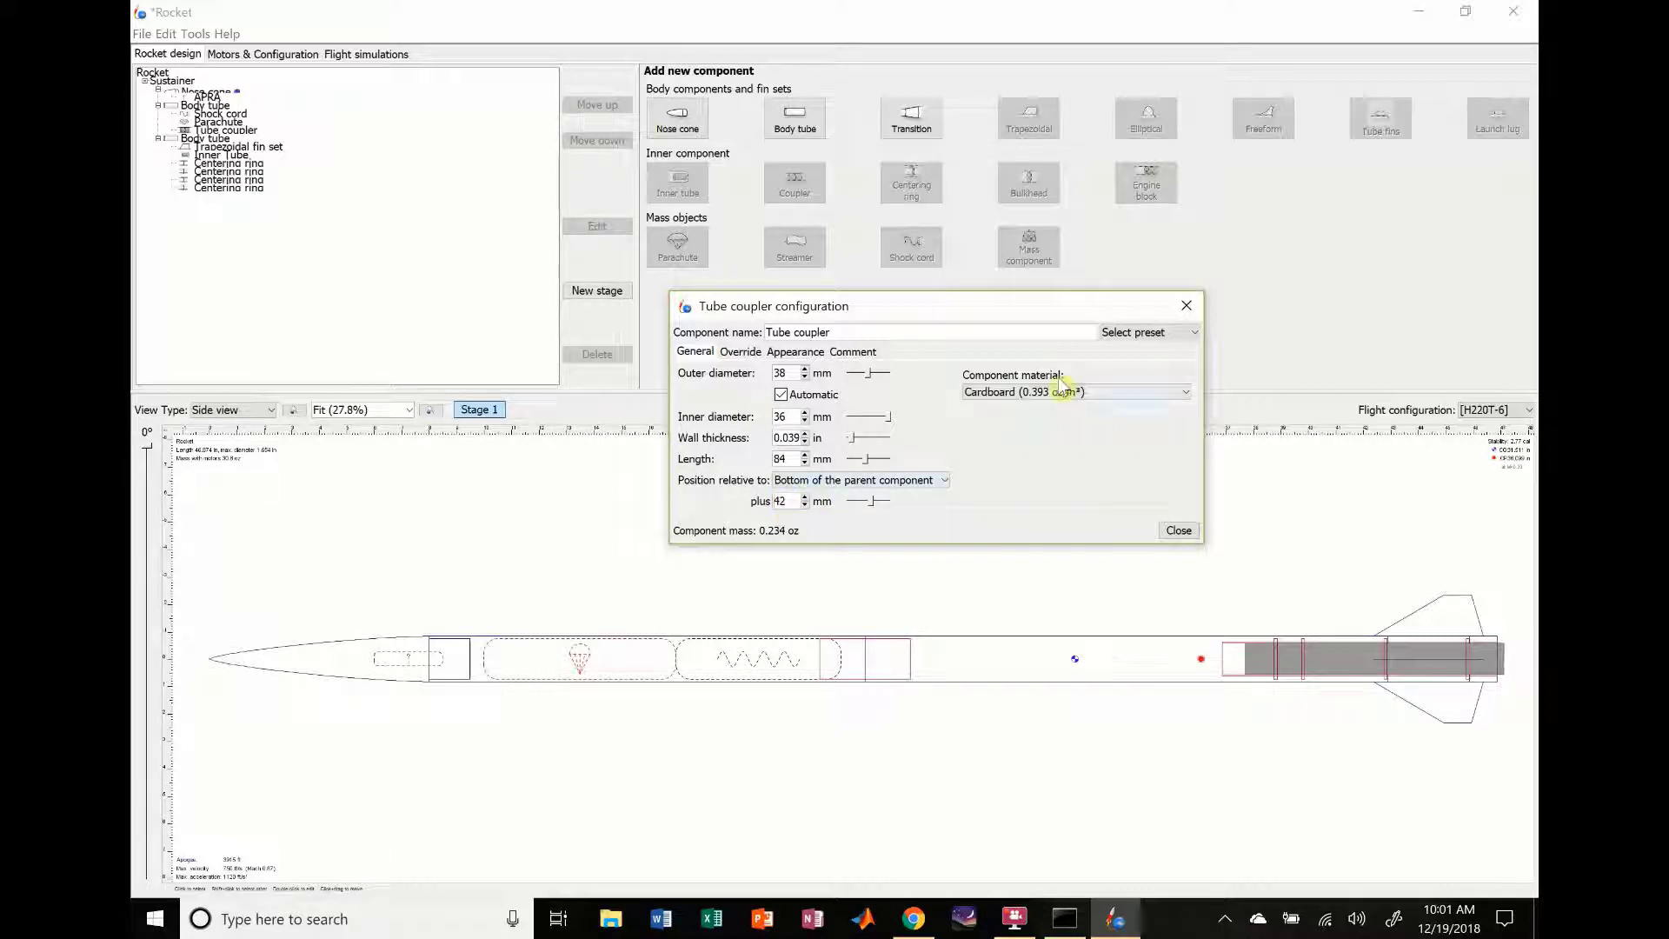
- Make the tube coupler fiberglass and close its settings
click(1063, 393)
click(1041, 454)
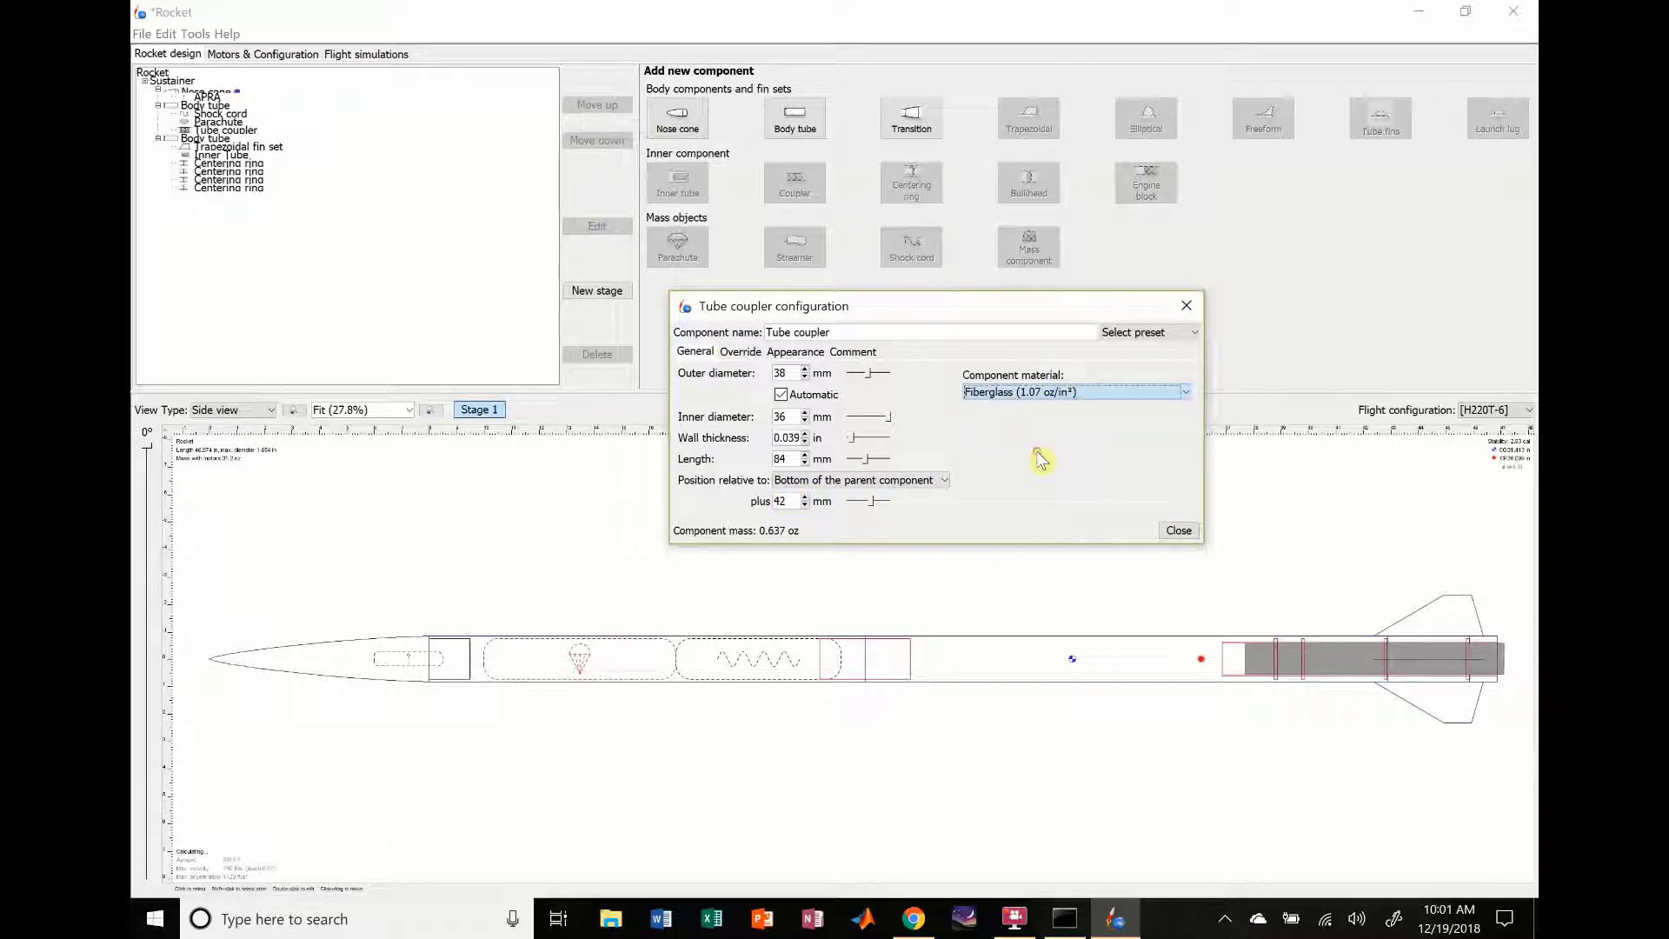
click(1179, 531)
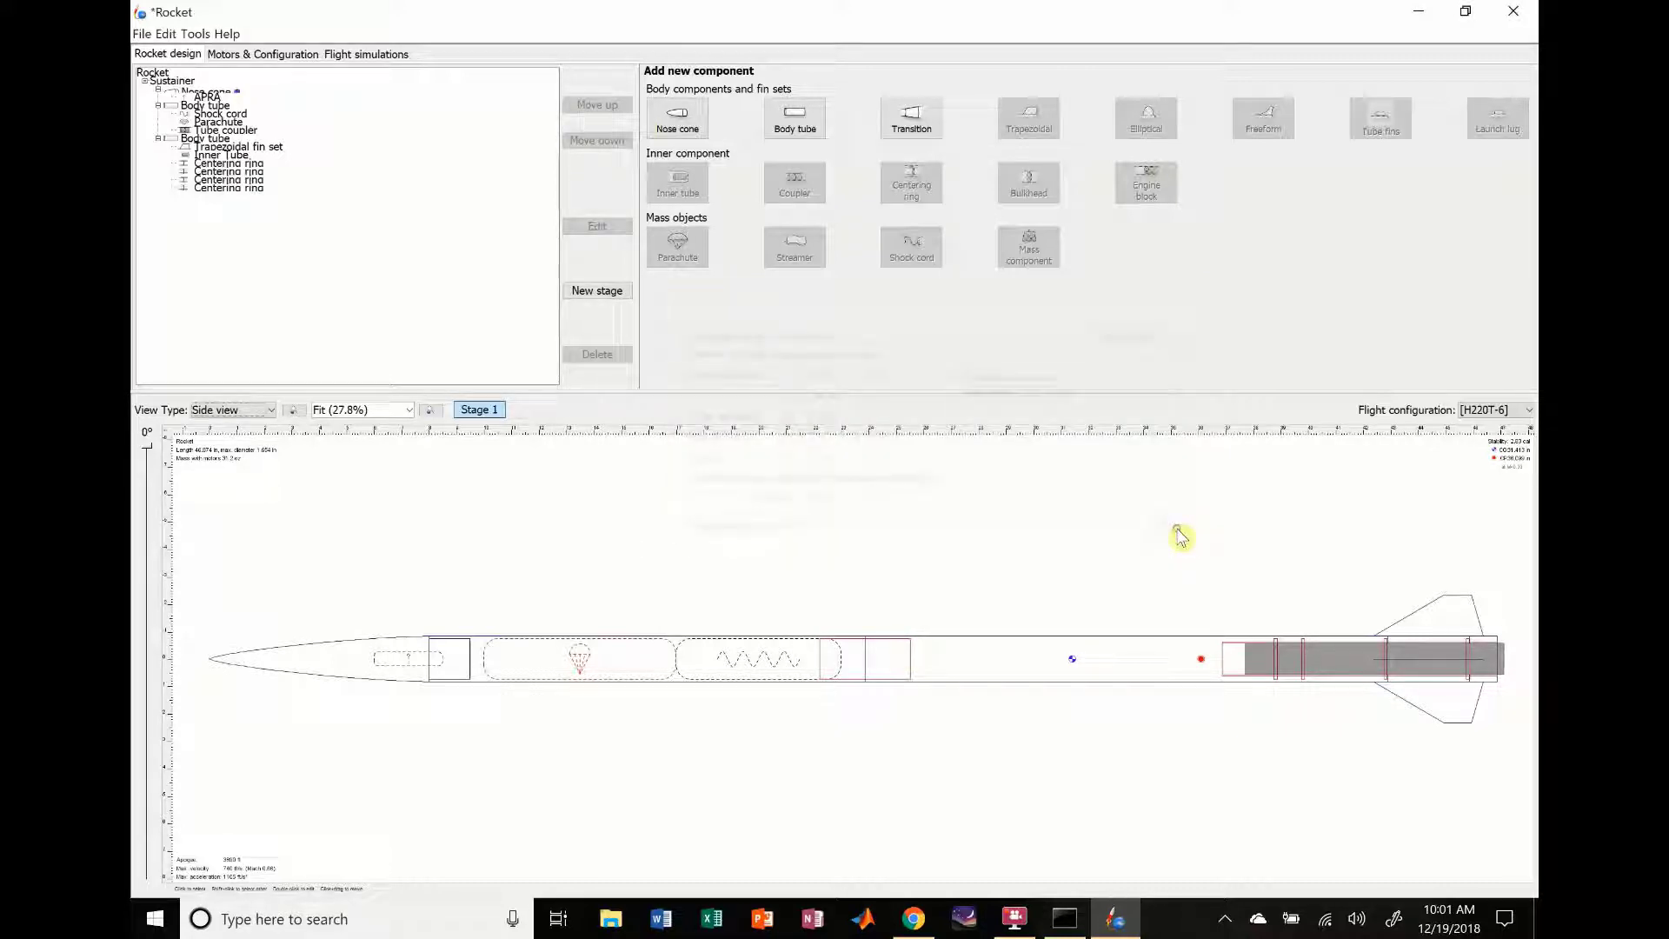
- Insert a new body tube directly after the front body tube
click(857, 675)
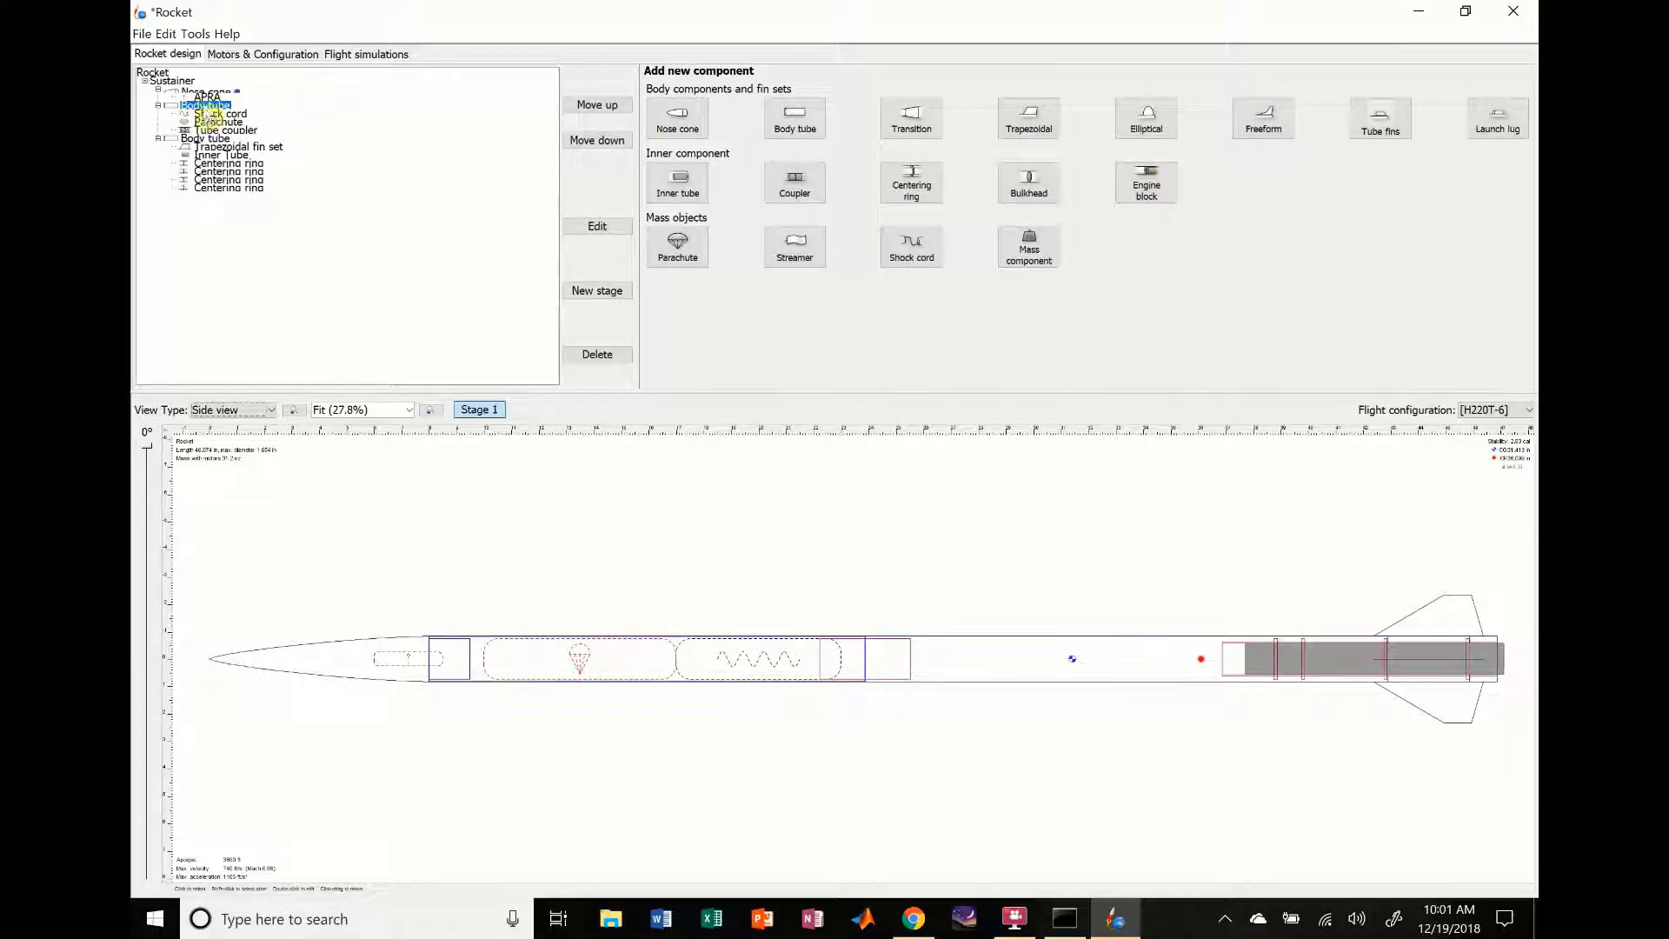
click(205, 138)
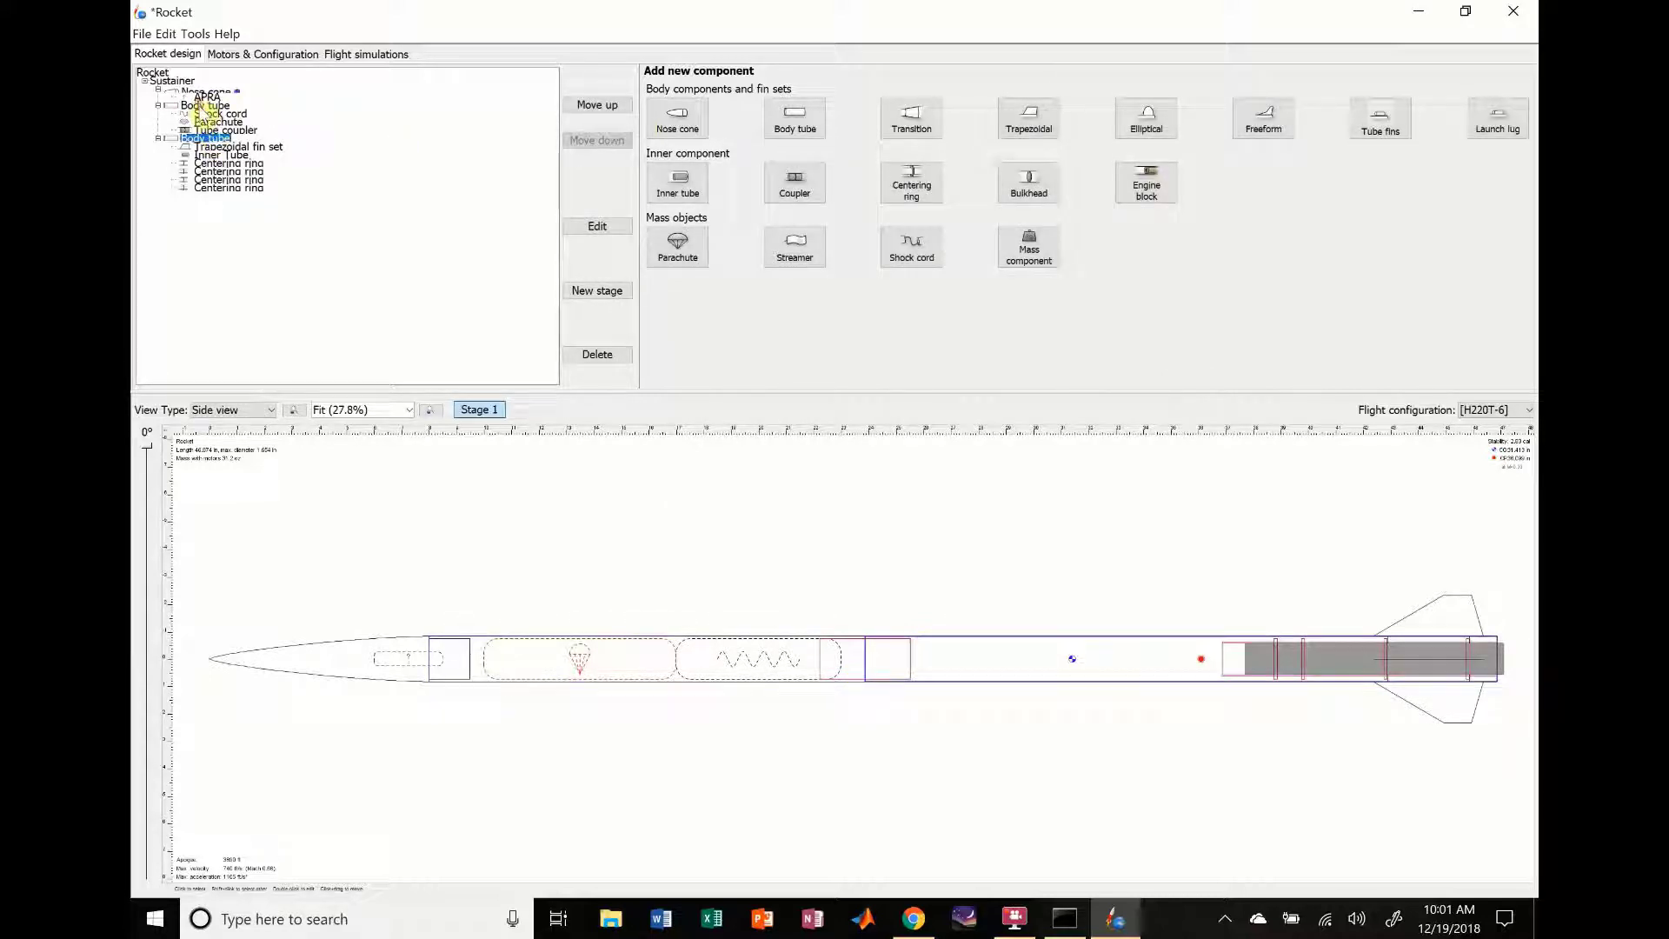
click(205, 105)
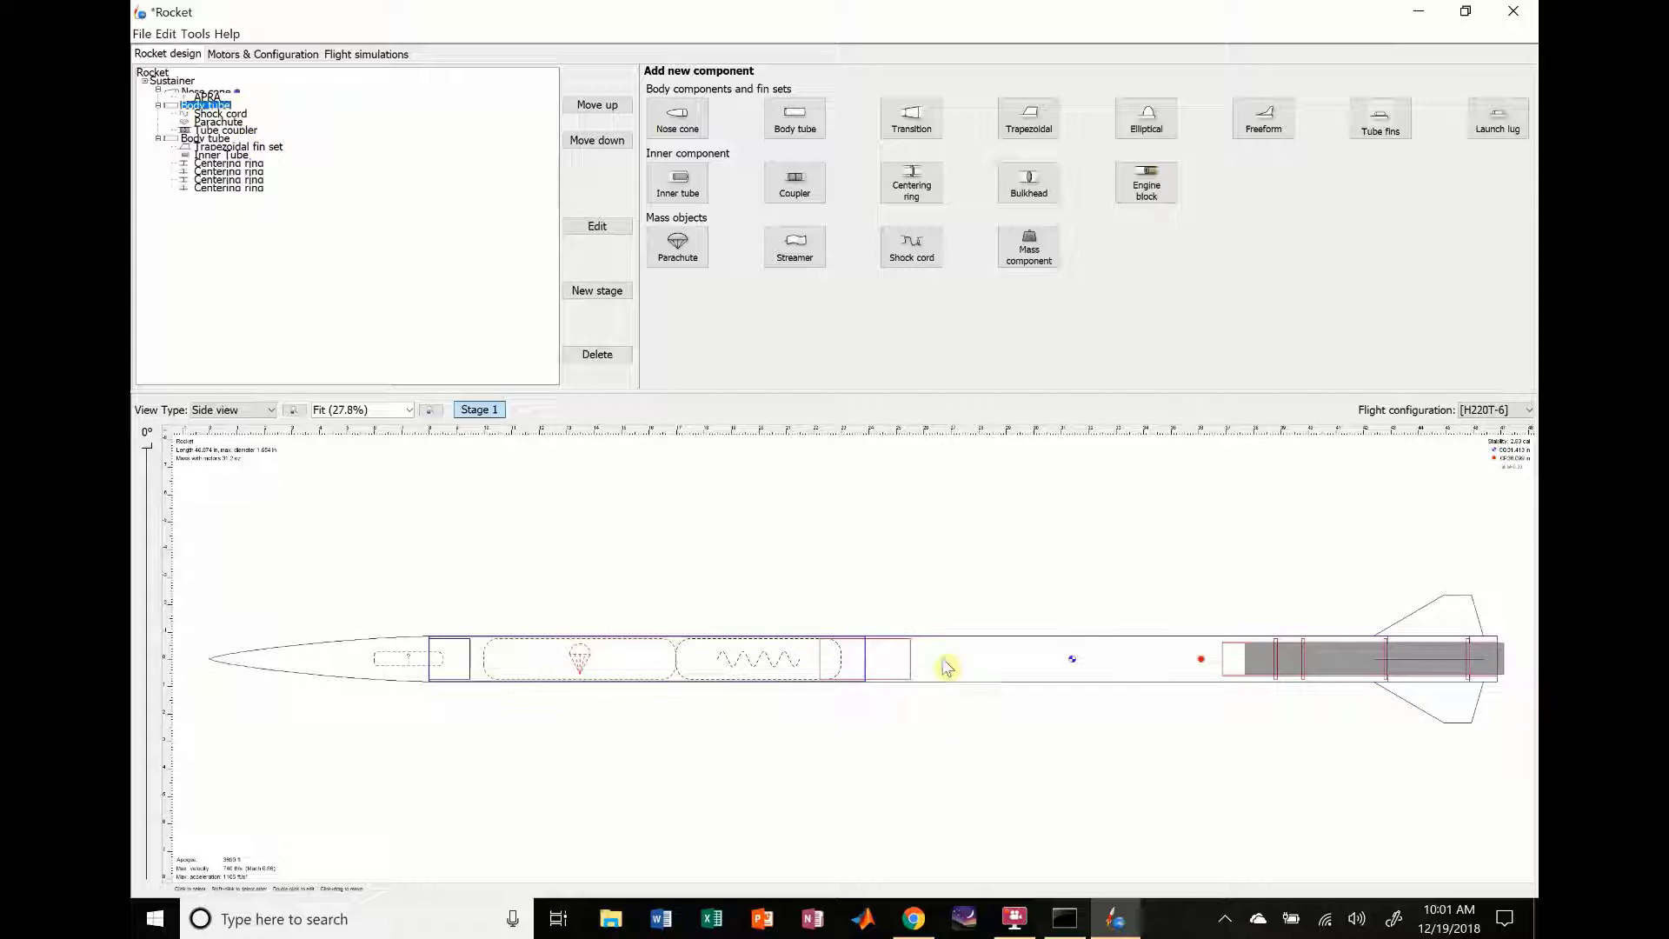
click(943, 665)
click(855, 665)
click(979, 667)
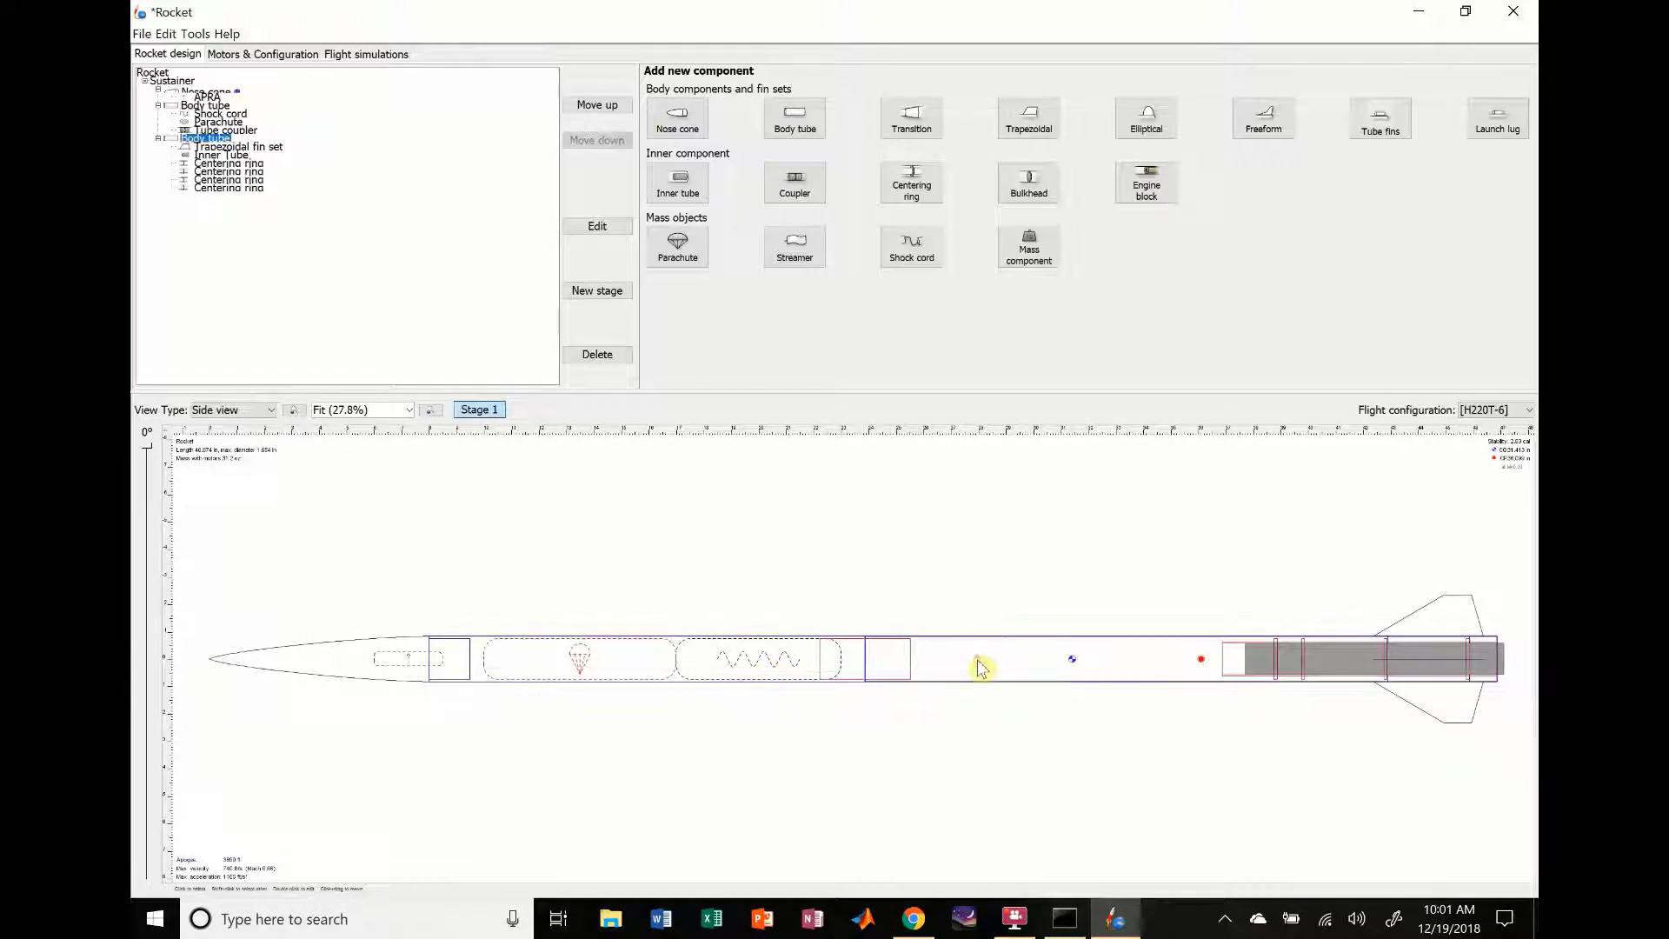
click(830, 665)
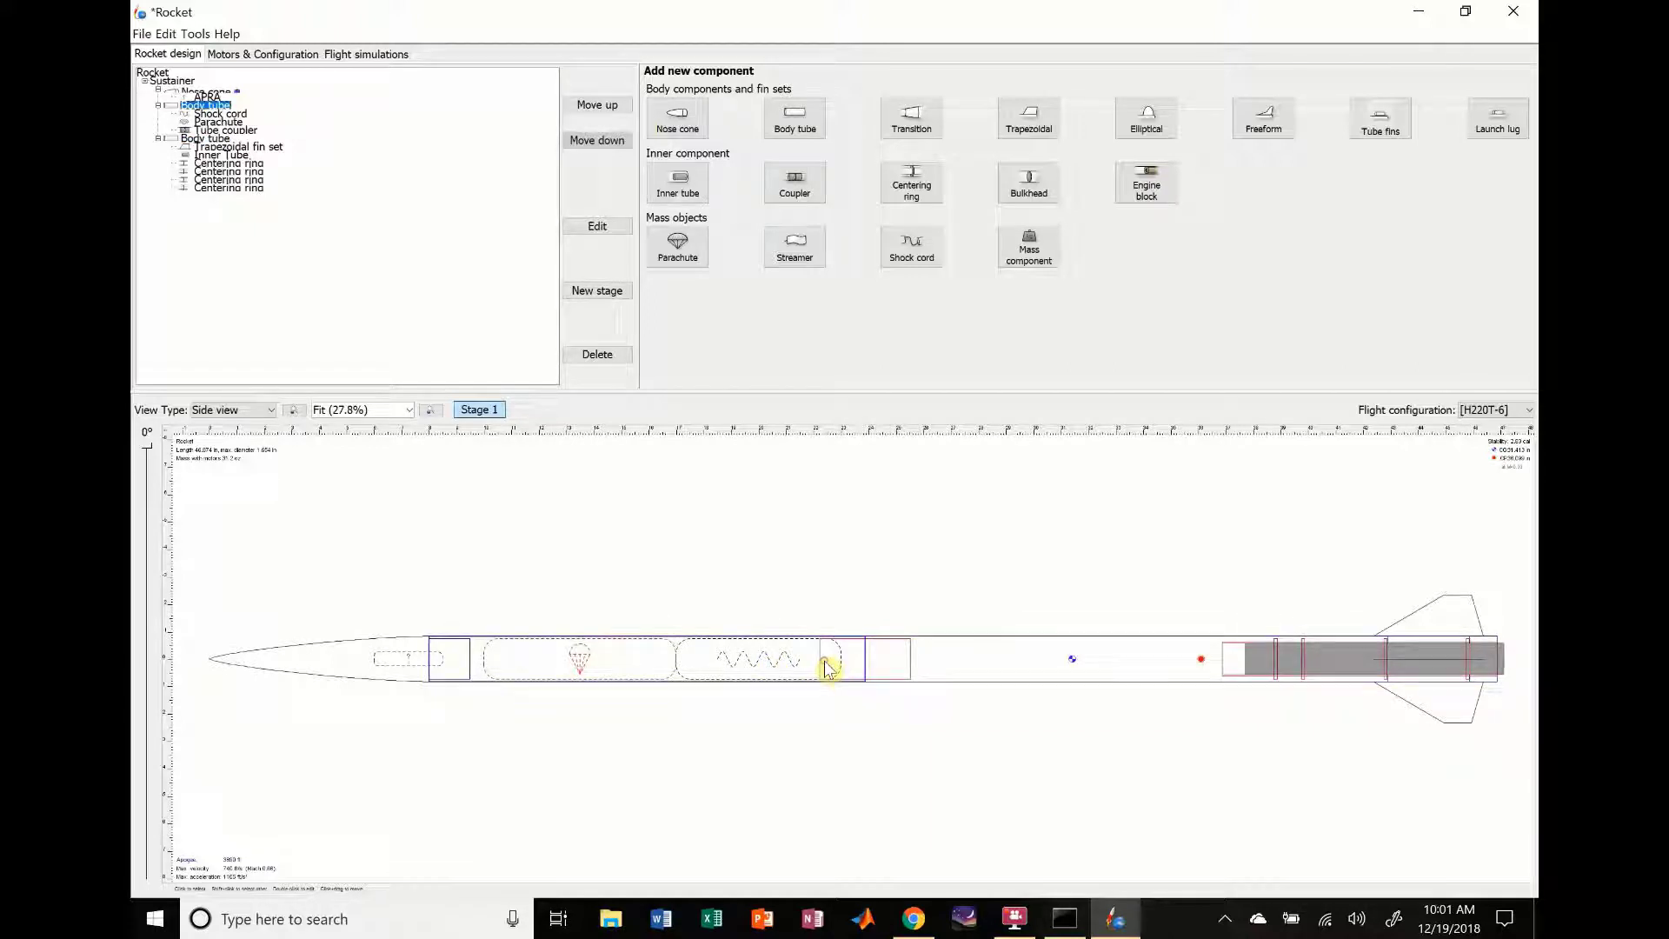
click(790, 132)
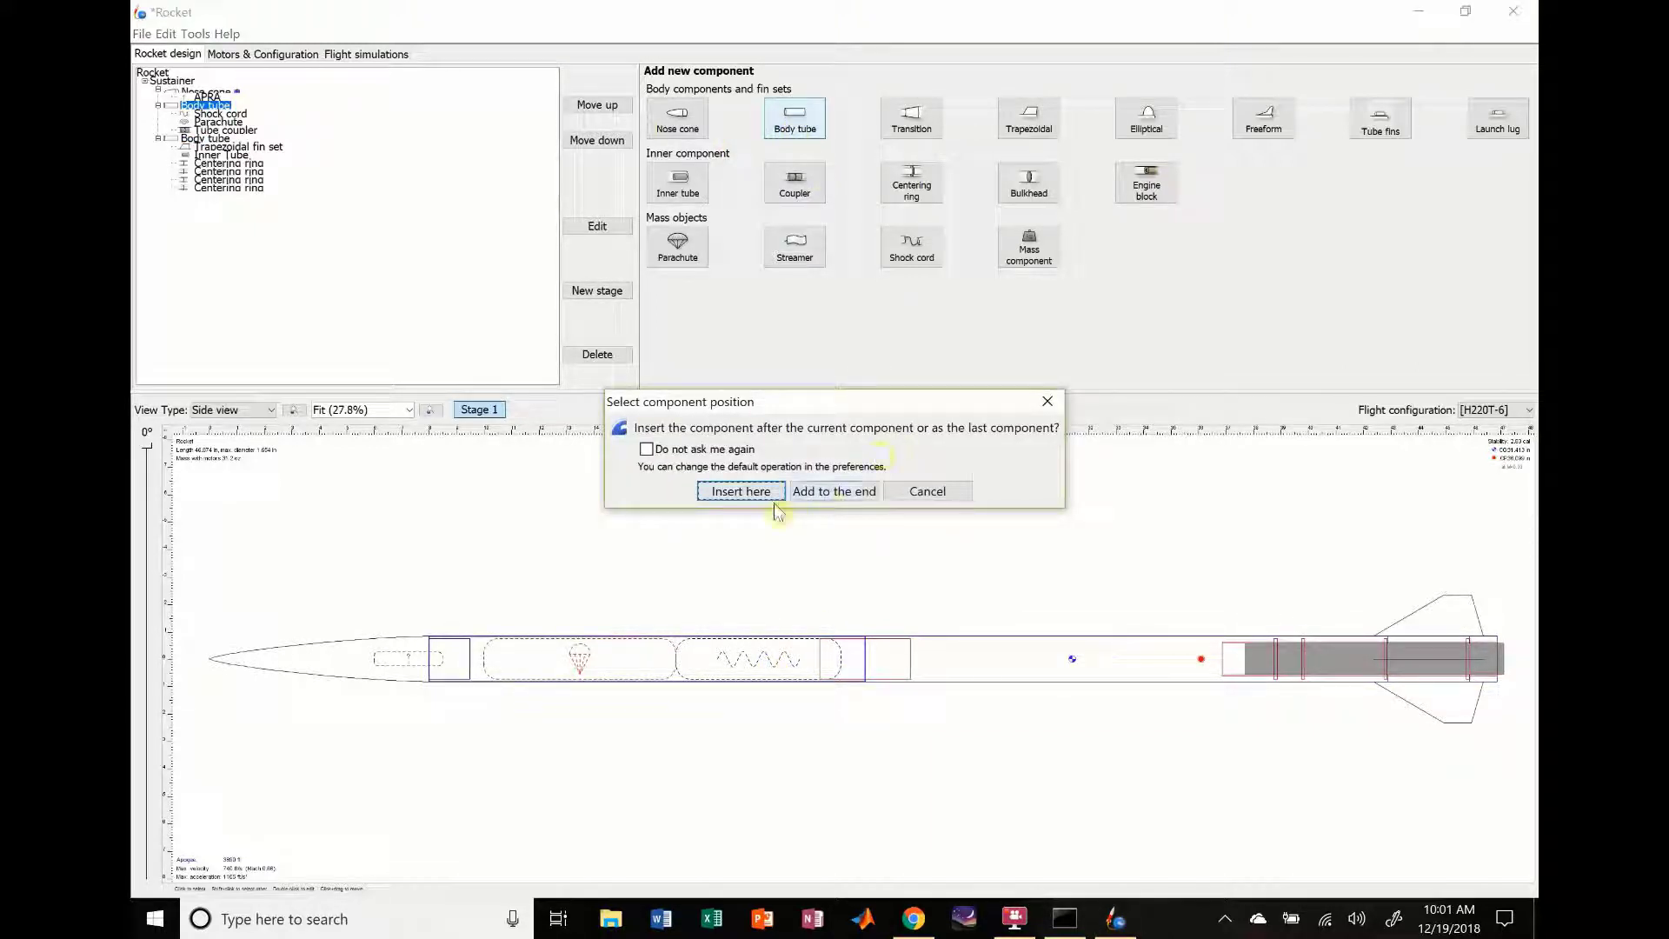
click(751, 491)
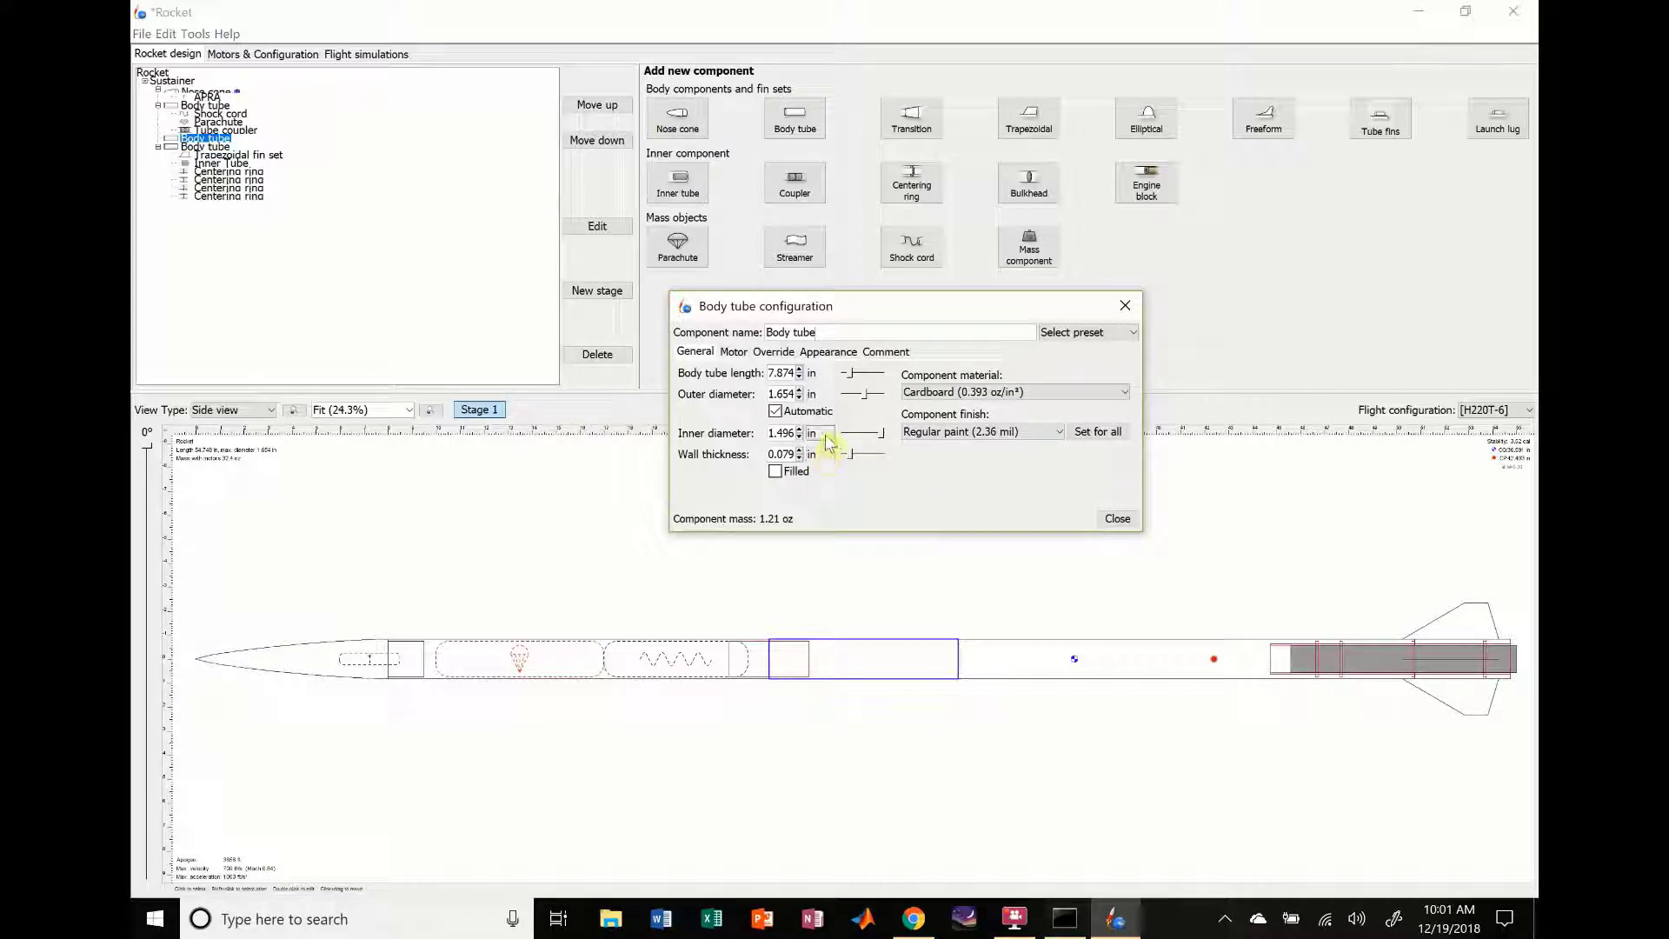
- Set the inserted body tube's length to 0.5 in
double_click(791, 375)
text(0.5)
key(Return)
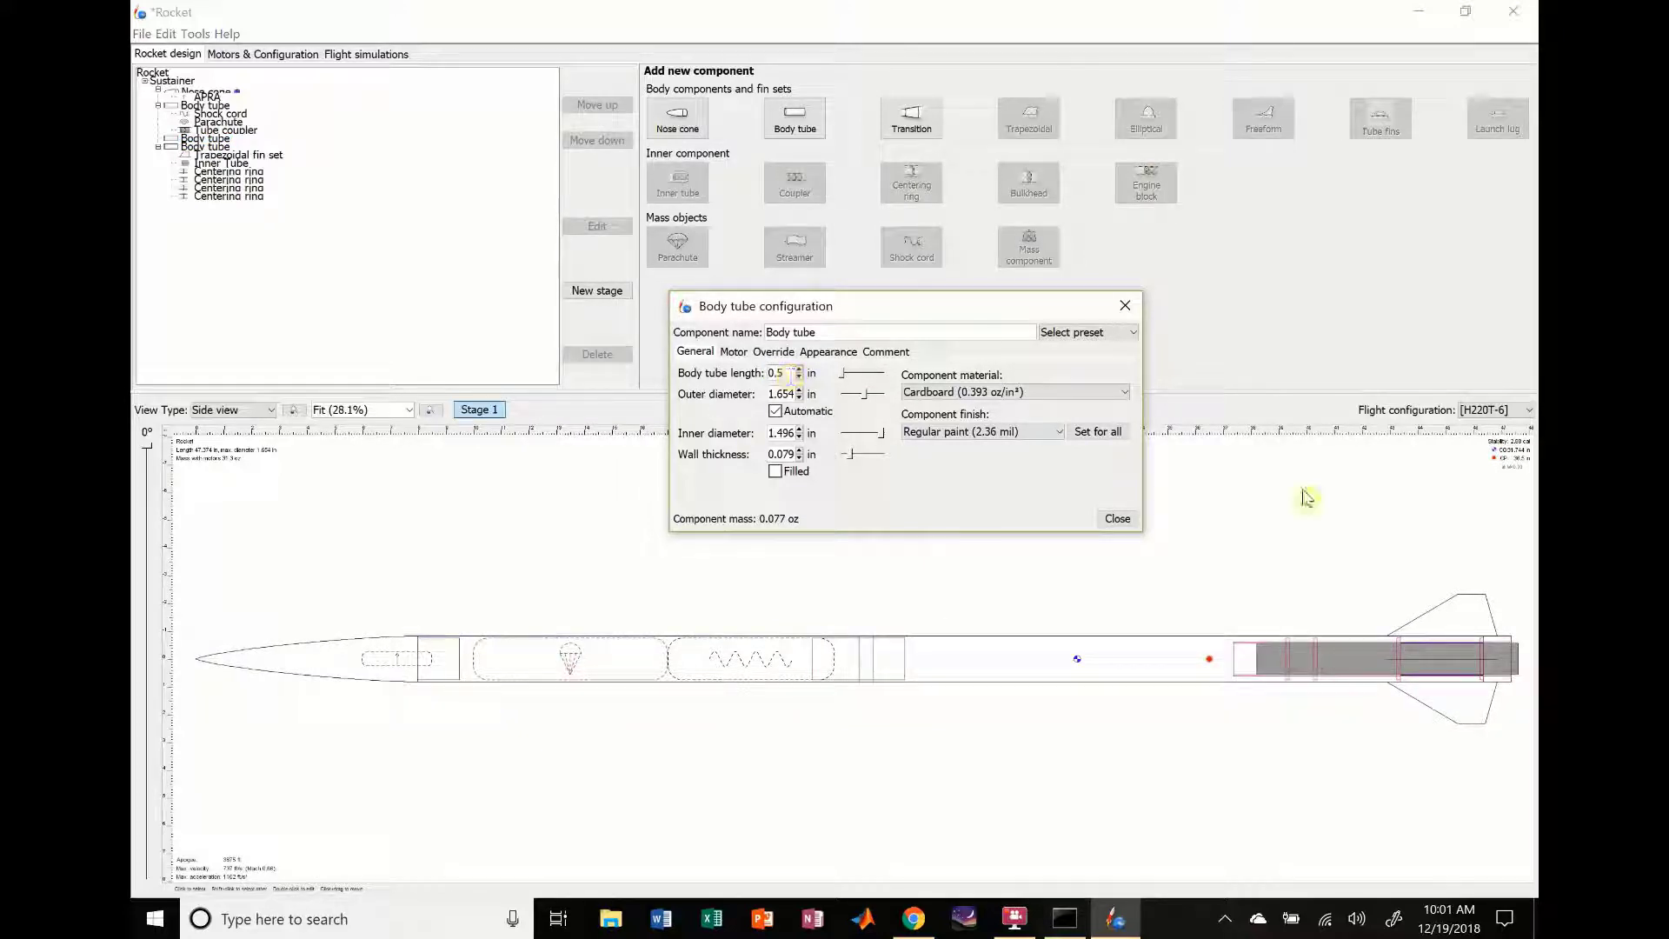
click(1107, 523)
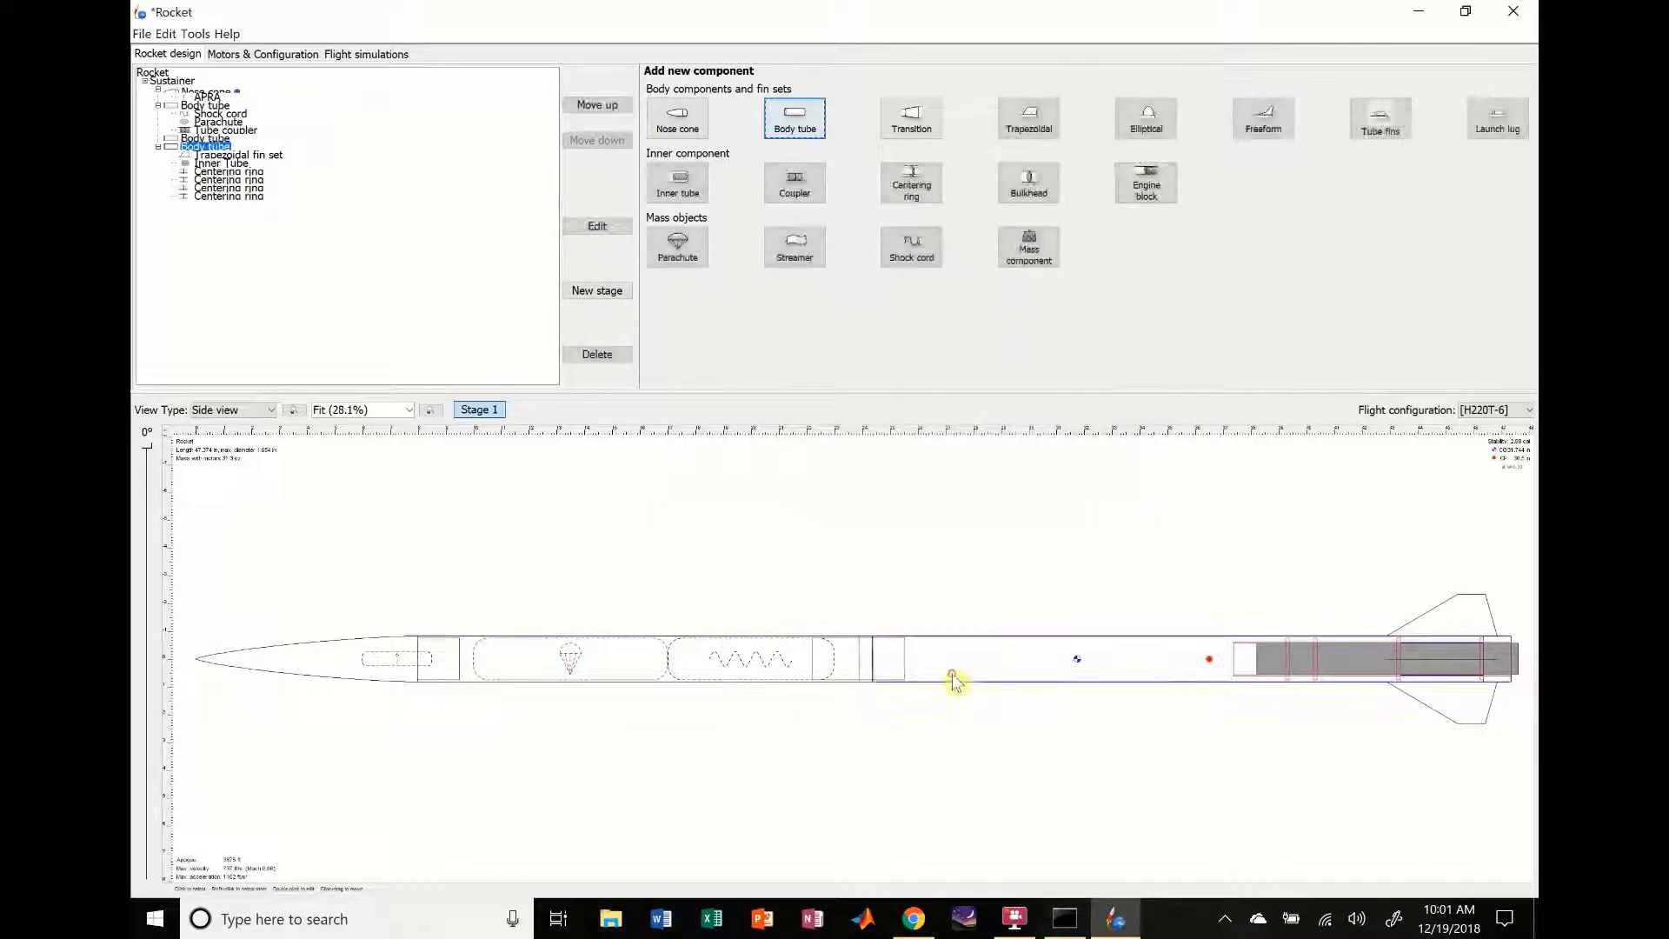
click(868, 659)
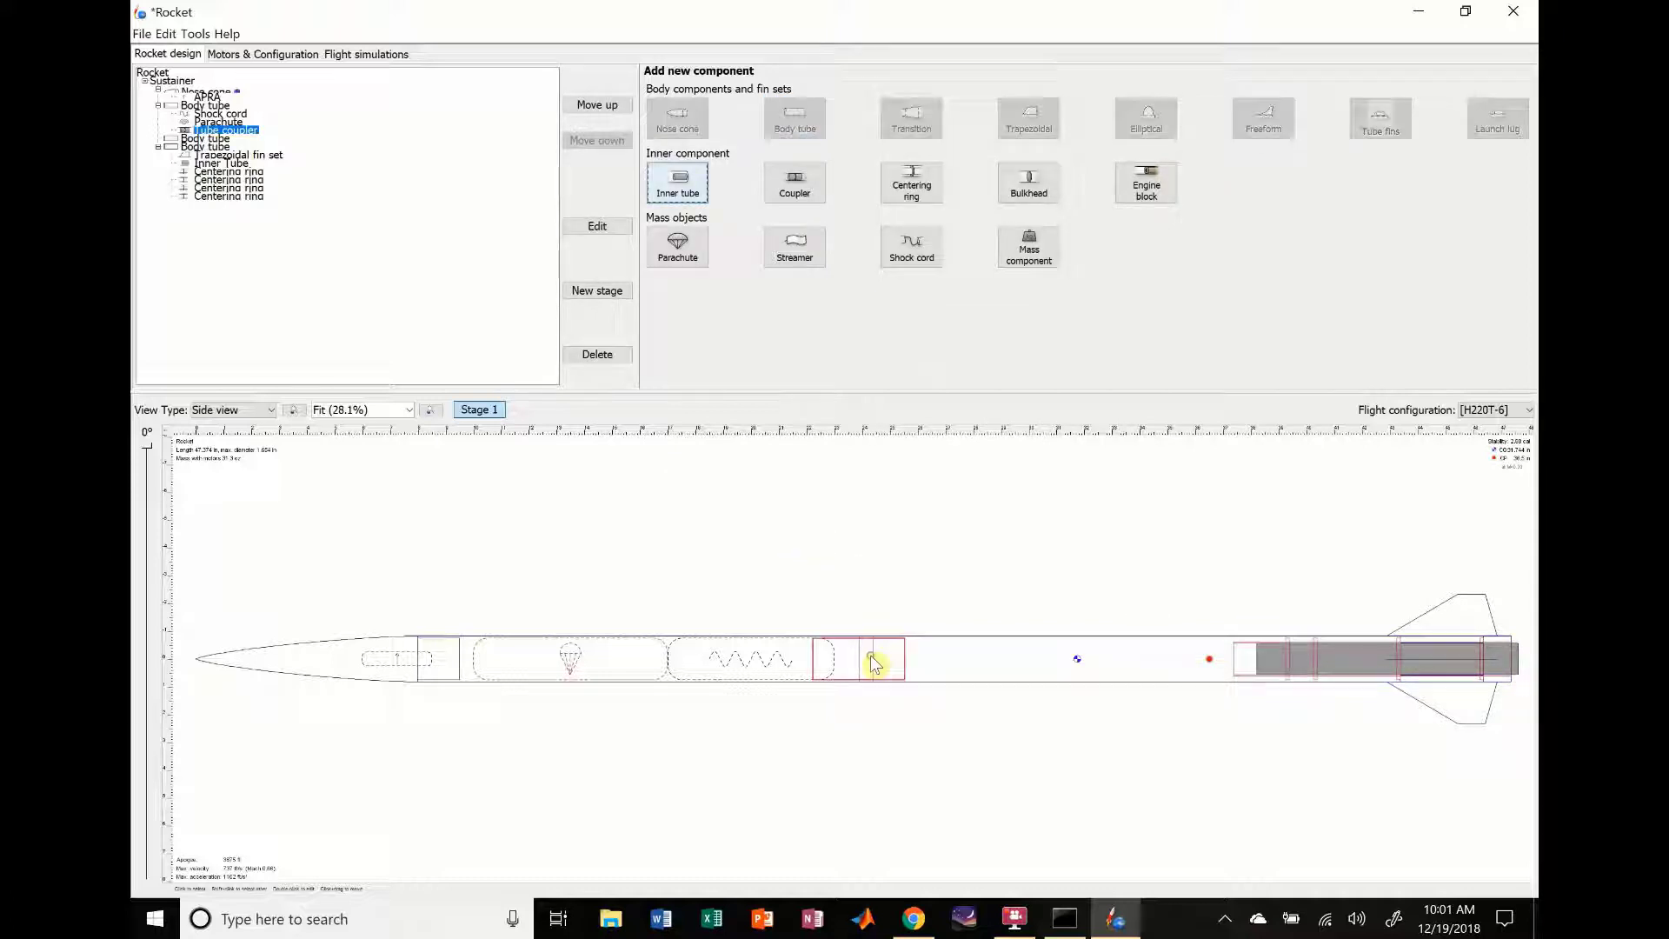
click(199, 139)
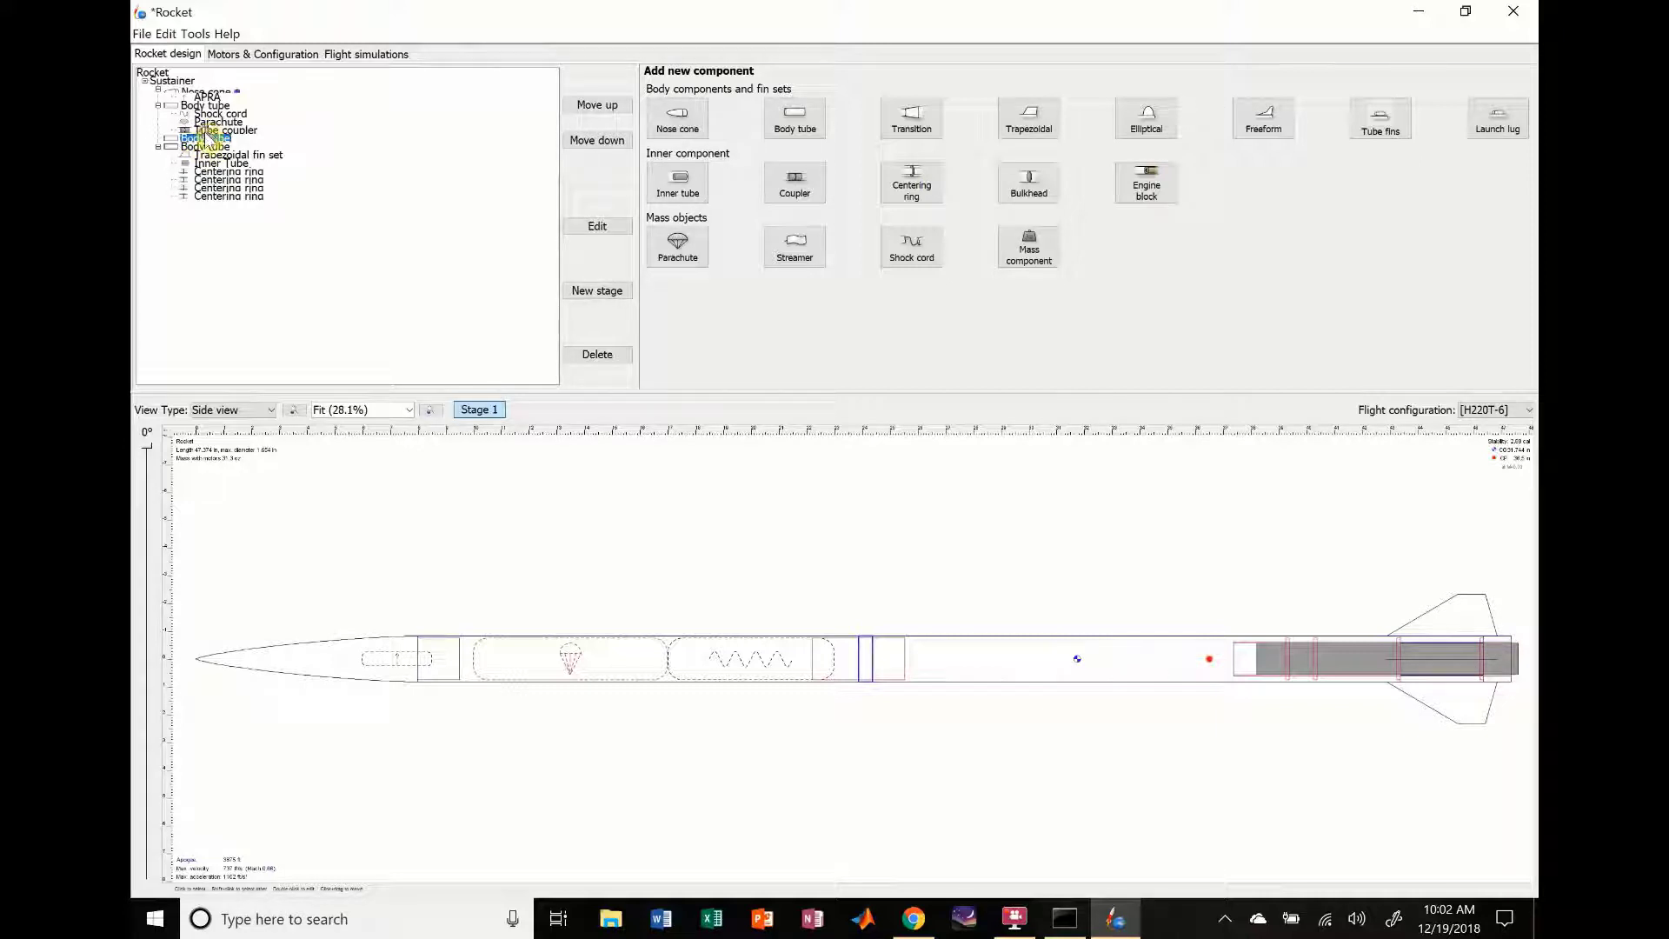
- Lengthen the tube coupler to 94 mm (84+10) and offset it 50 mm, in millimetres
double_click(211, 130)
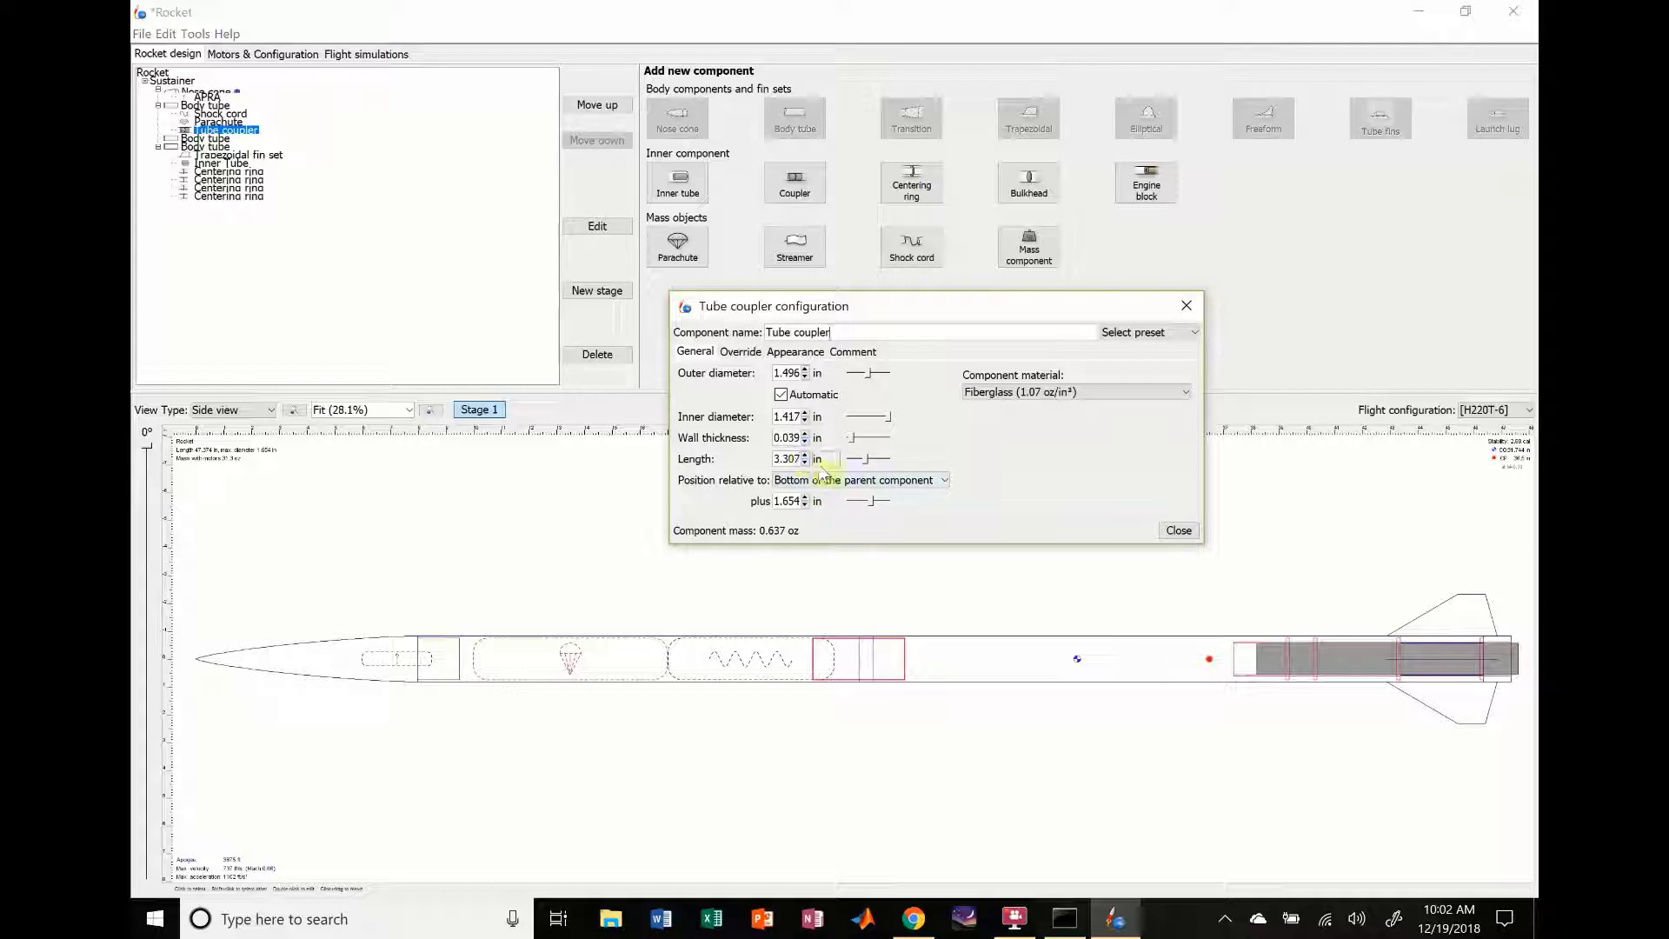
click(819, 459)
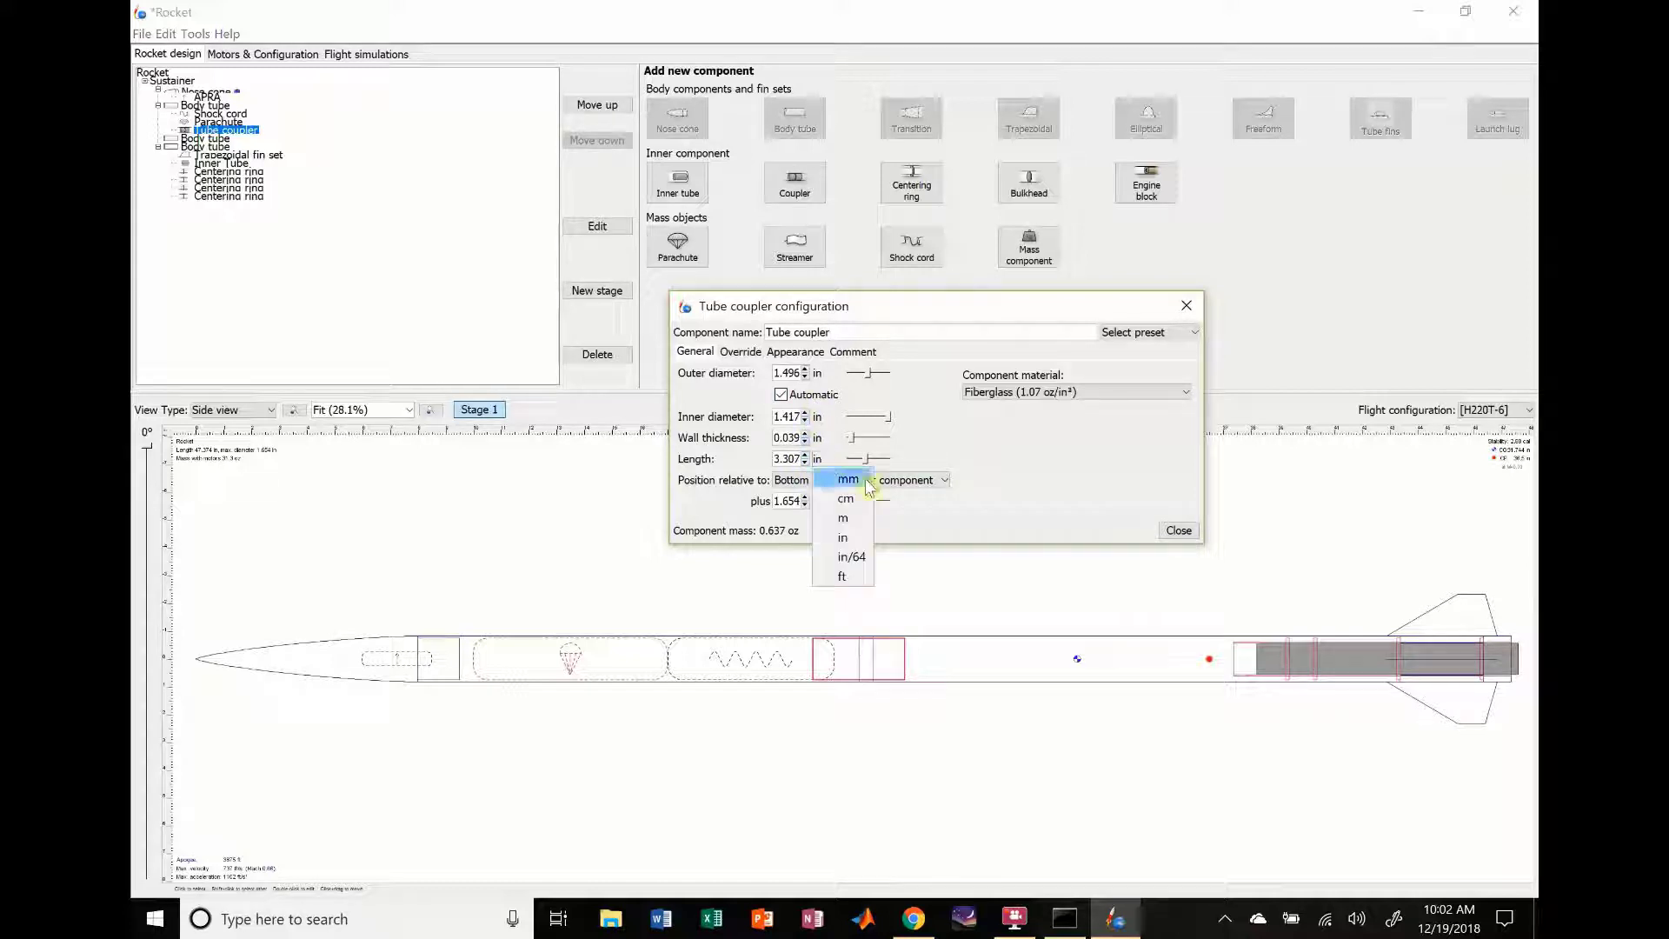
click(863, 484)
click(787, 459)
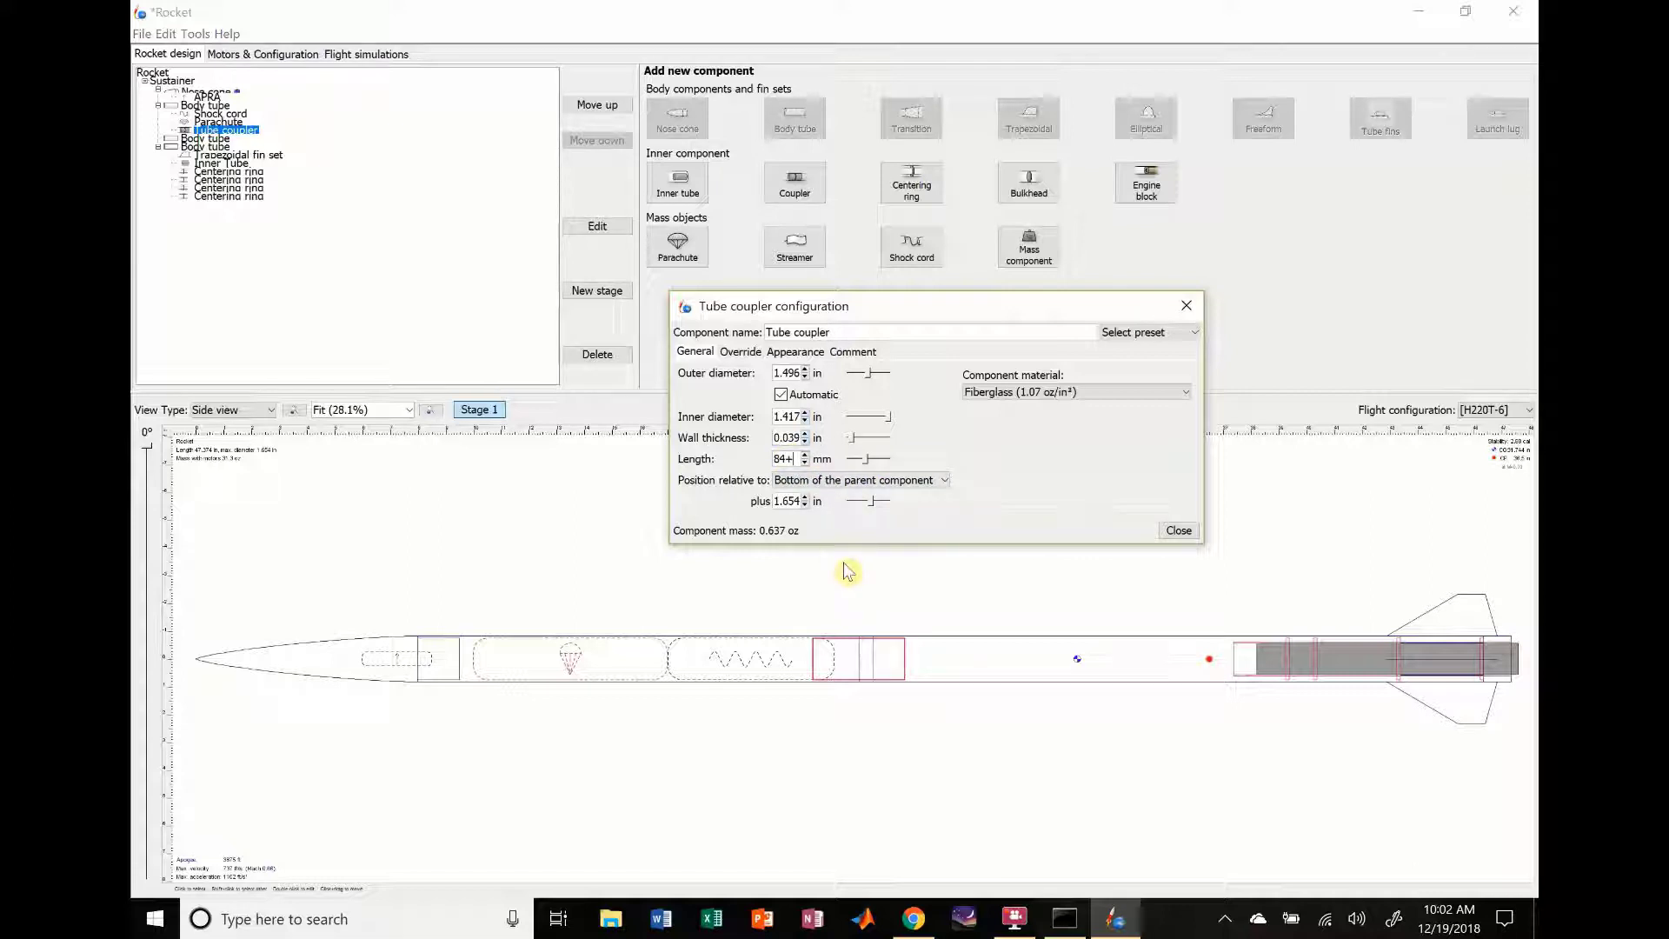
text(+10)
key(Return)
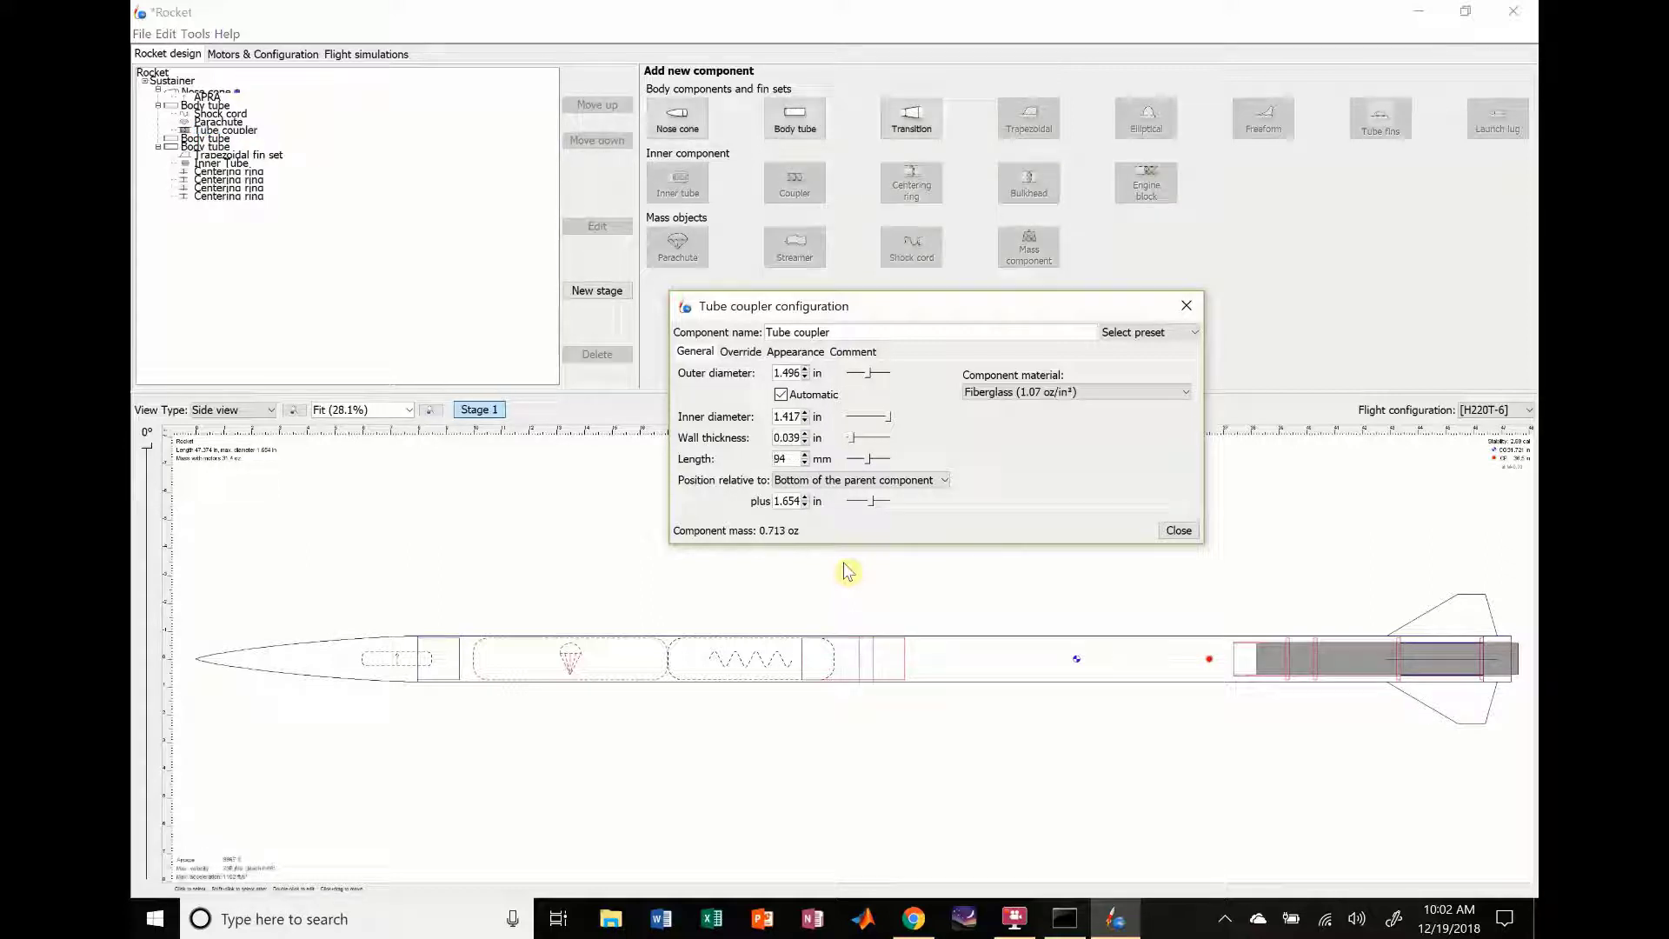
click(817, 502)
click(847, 518)
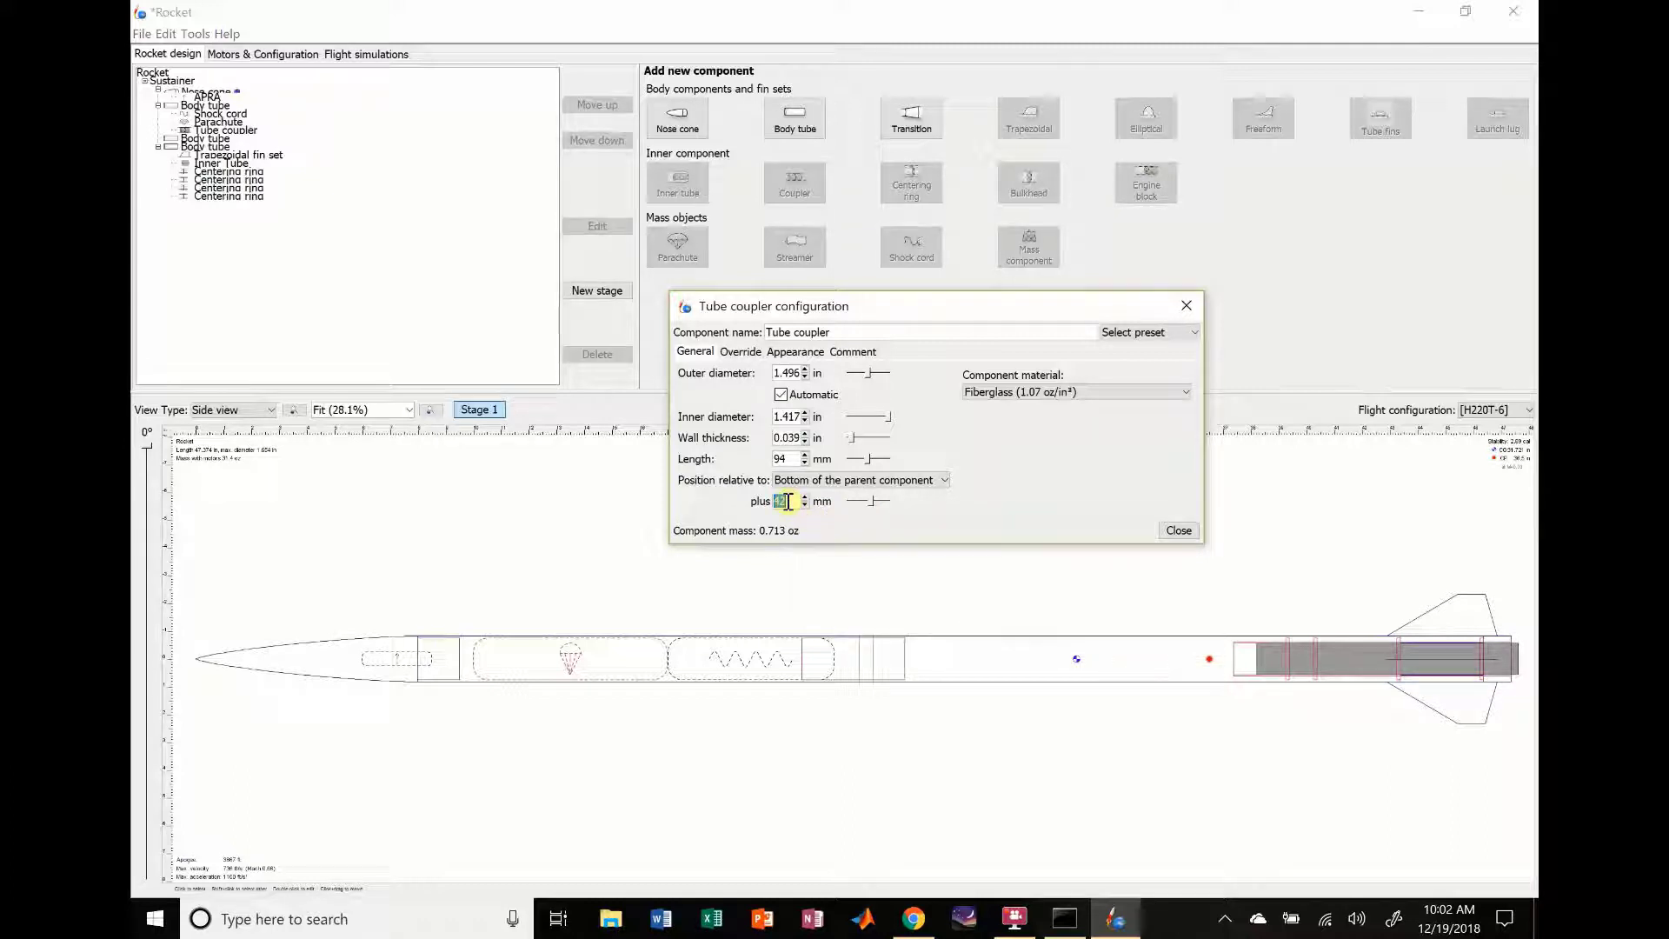
key(Return)
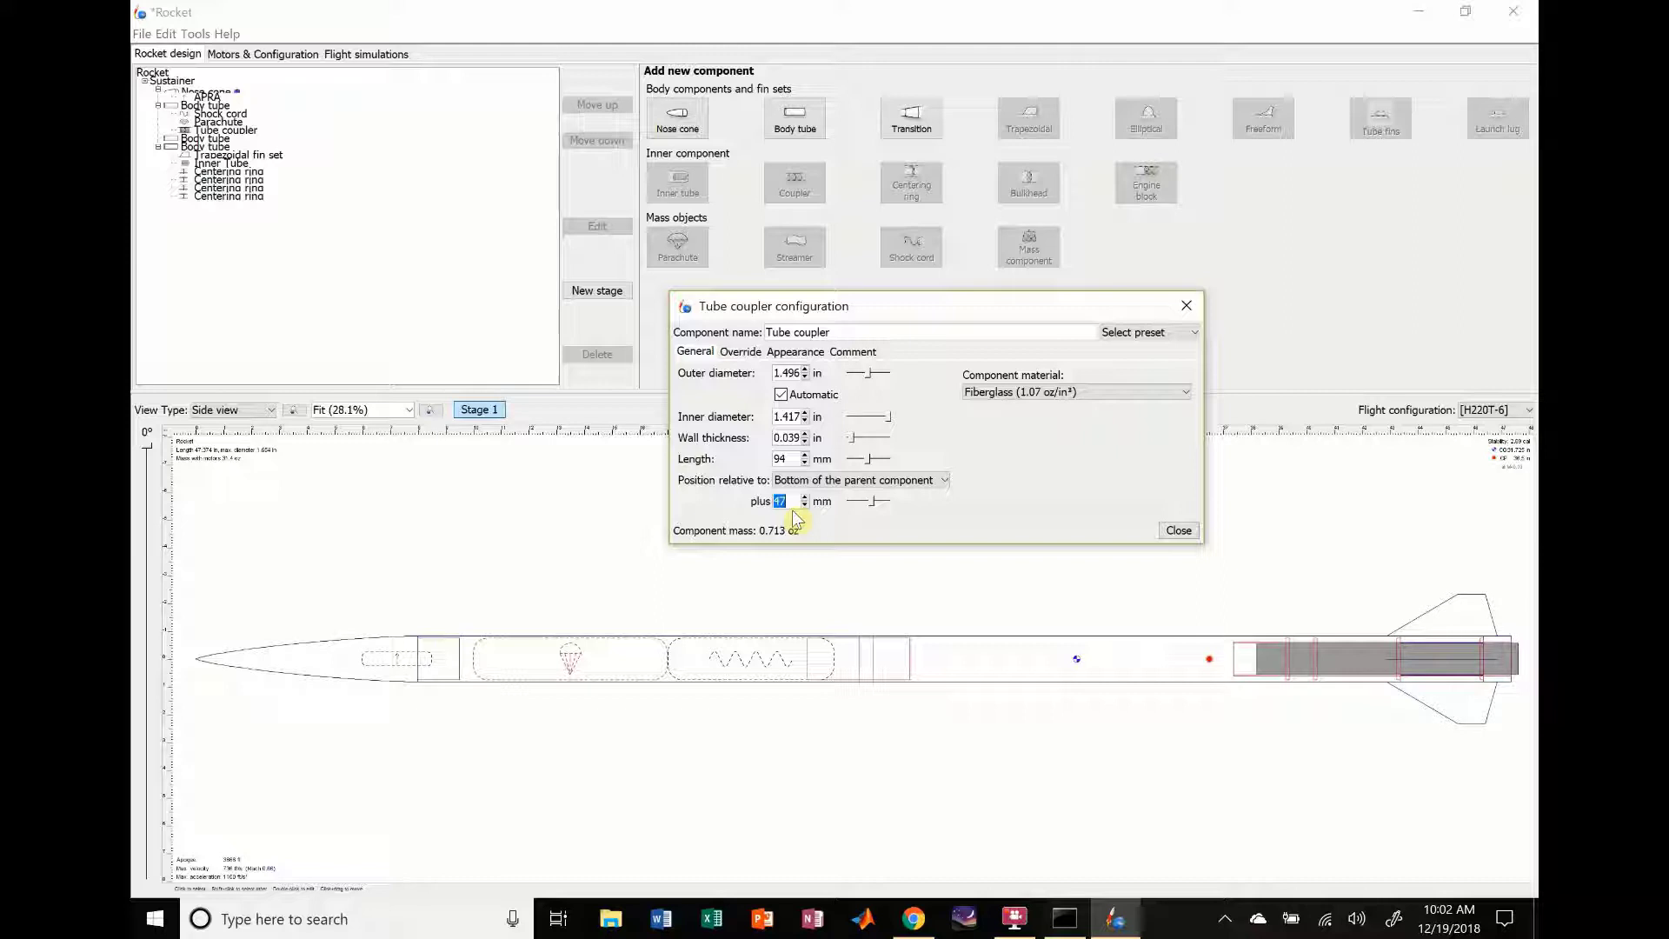
text(50)
key(Return)
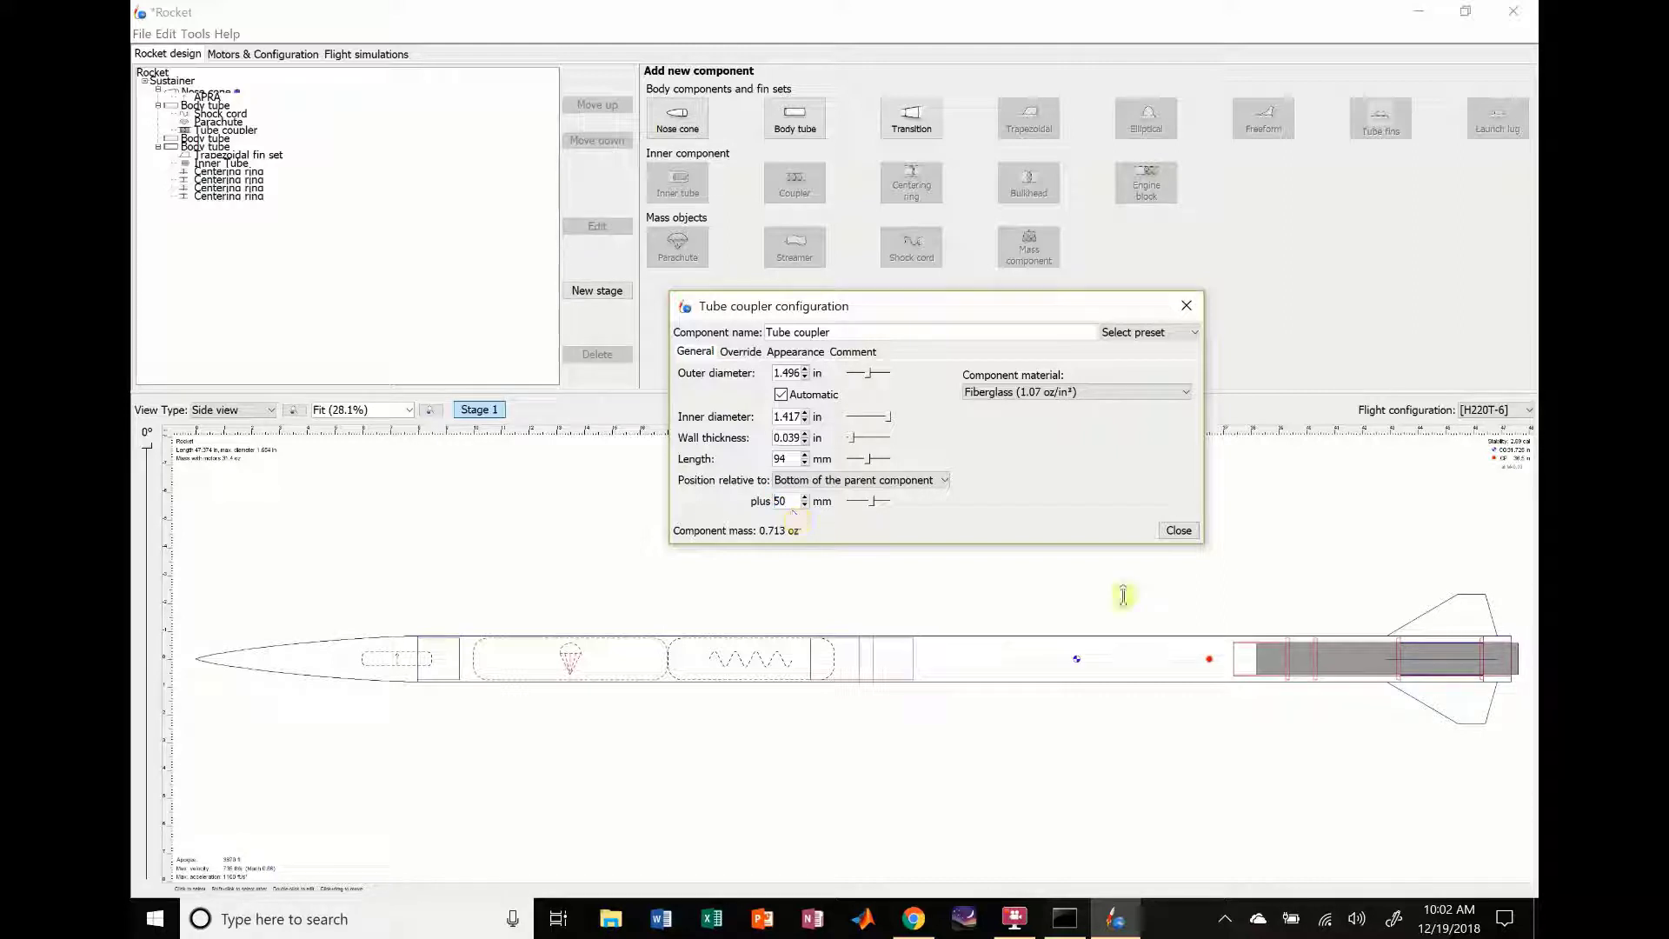
- Extend the front body tube by one inch to 16.874 in
click(1175, 530)
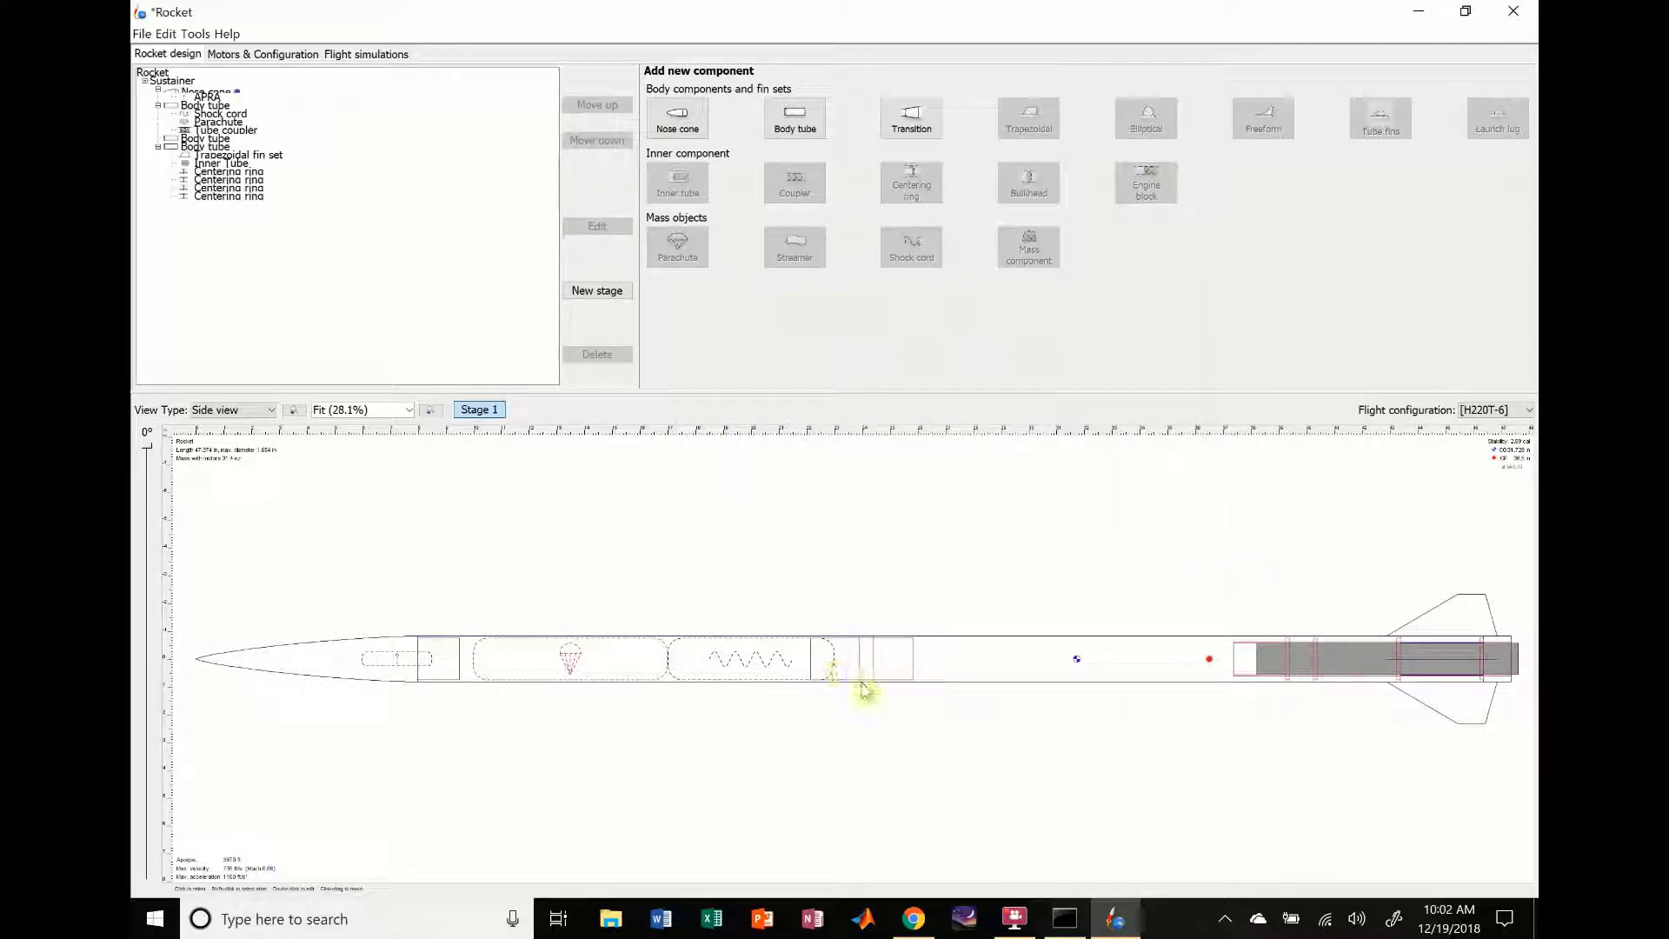
click(722, 666)
double_click(721, 666)
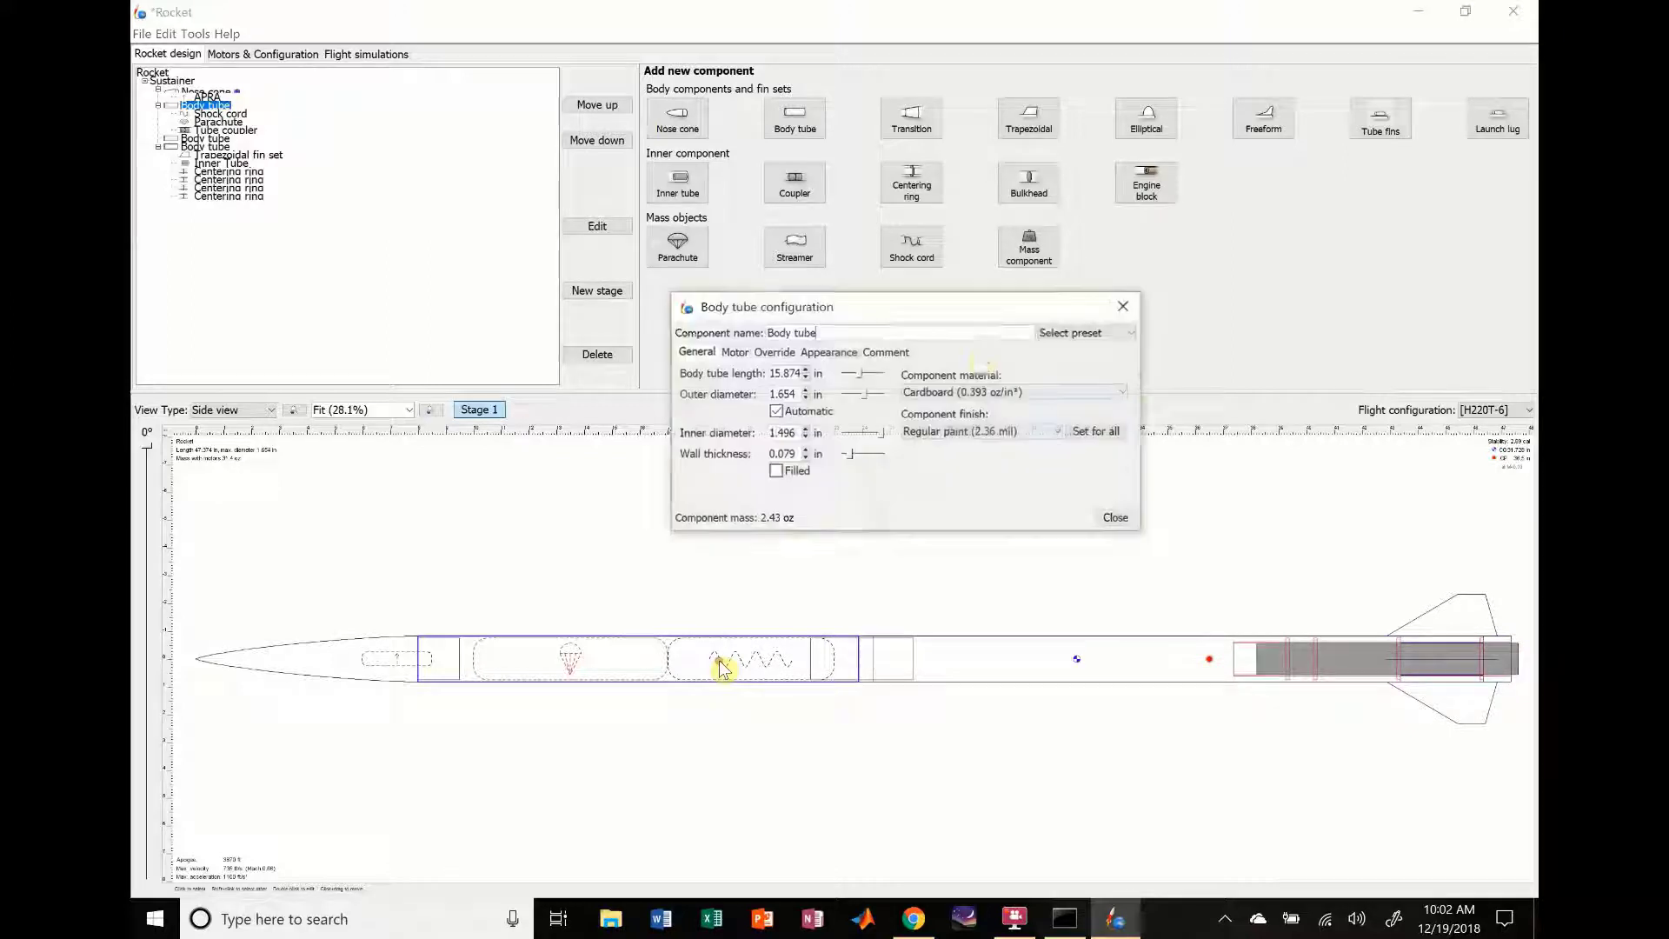
click(805, 368)
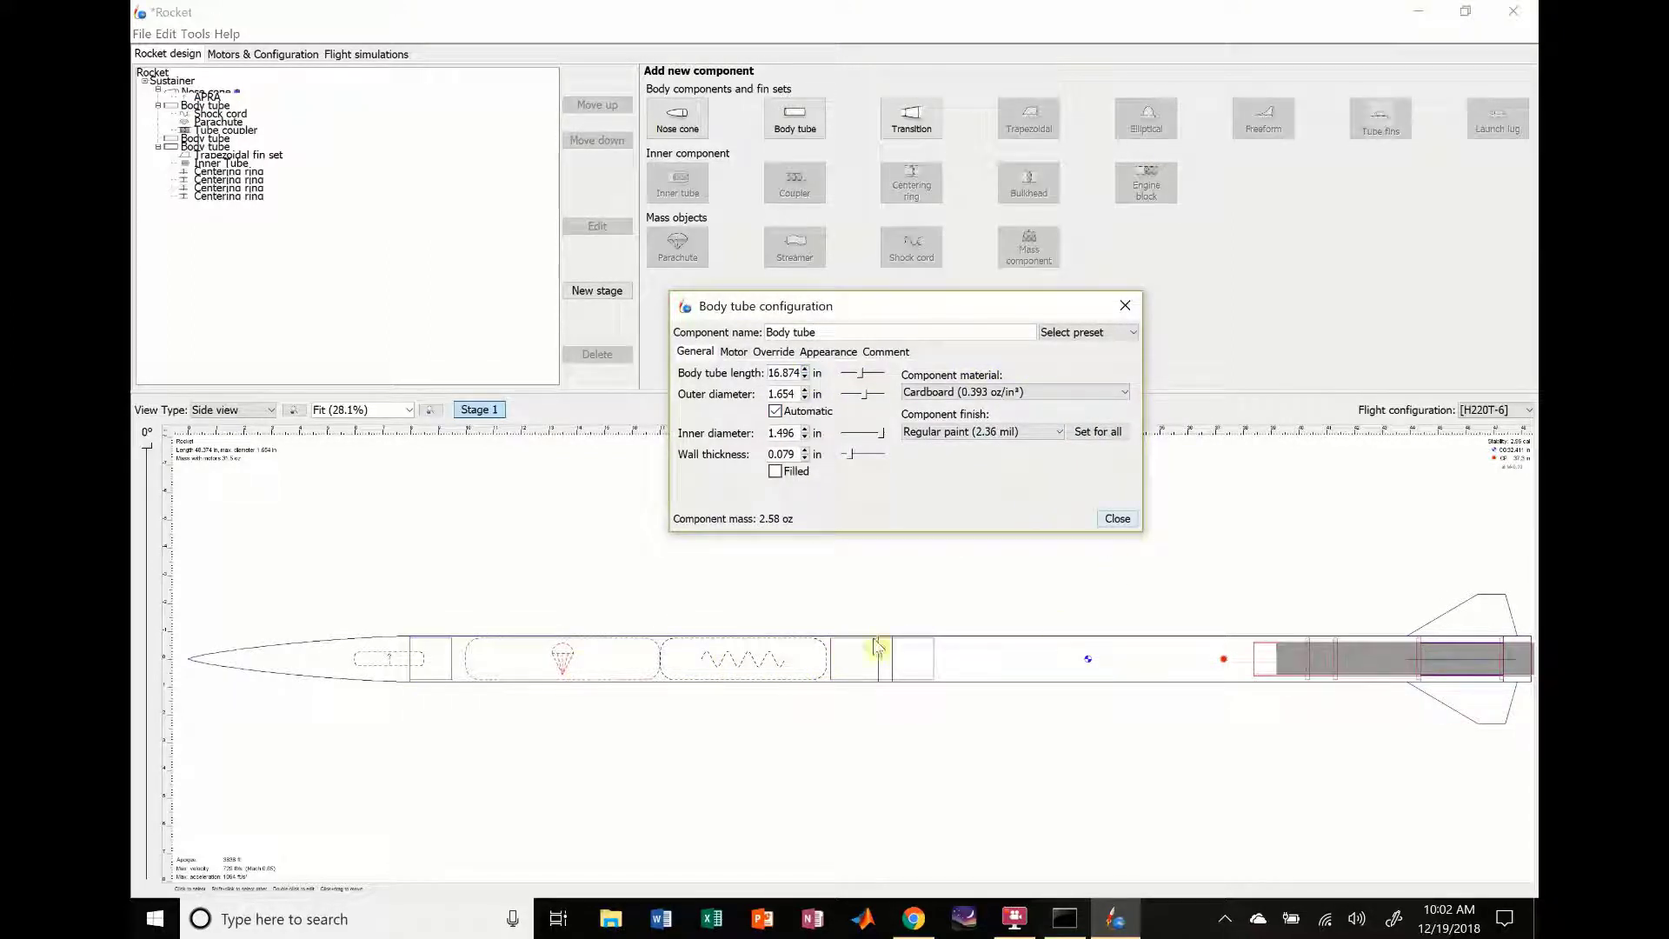
click(1118, 518)
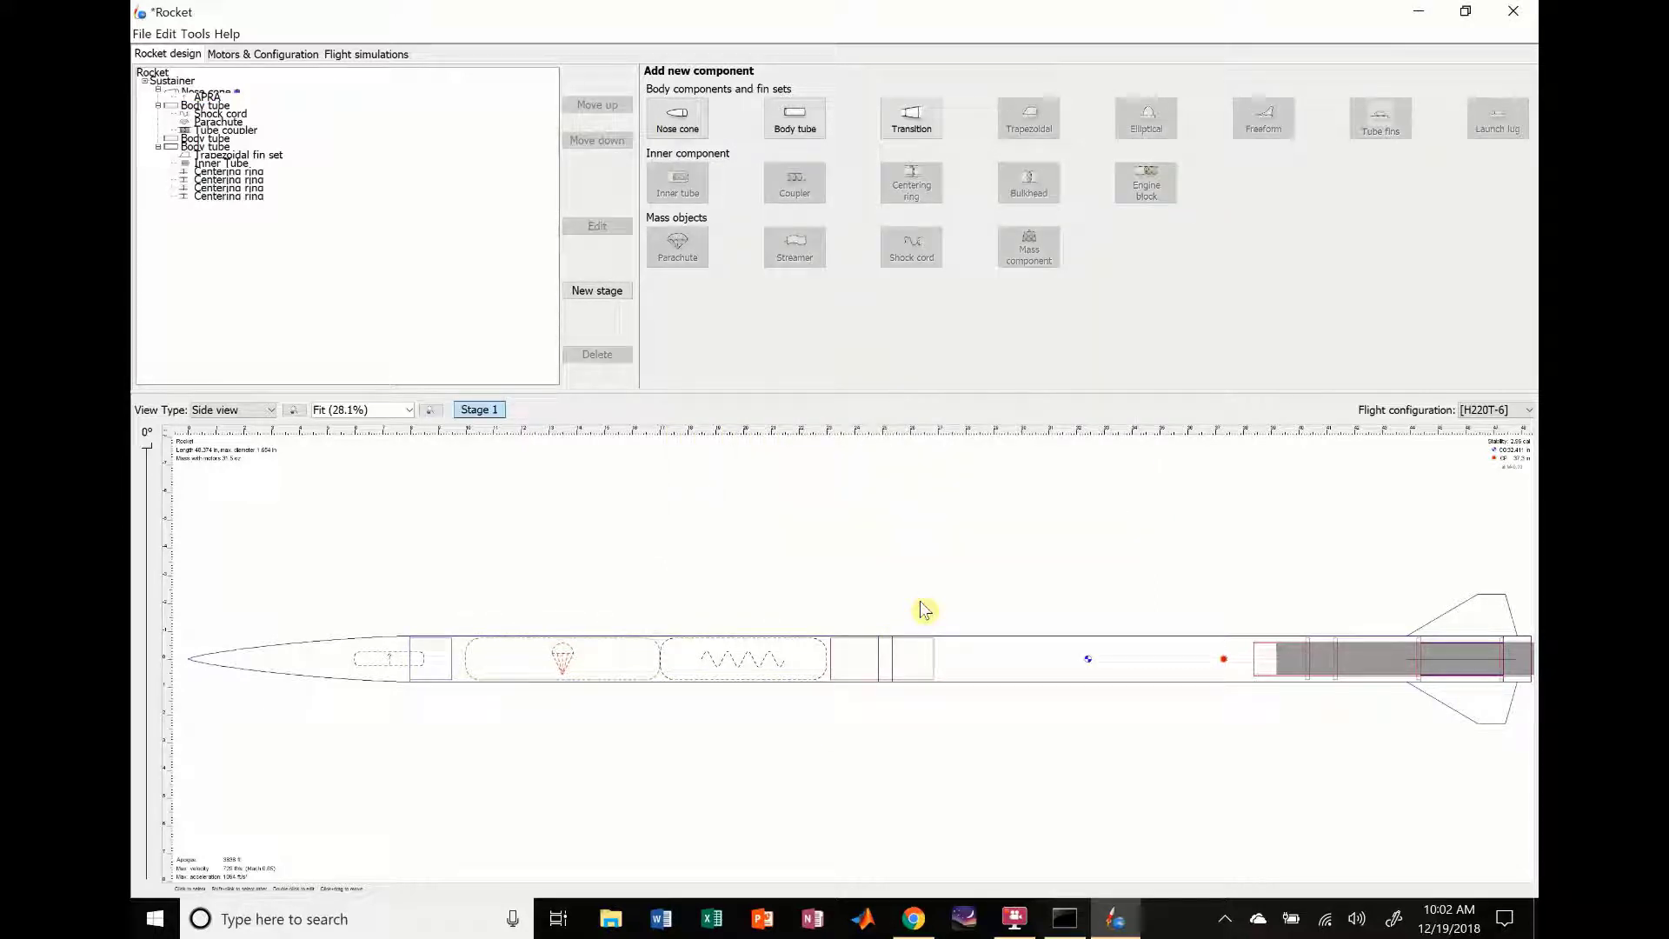
click(520, 675)
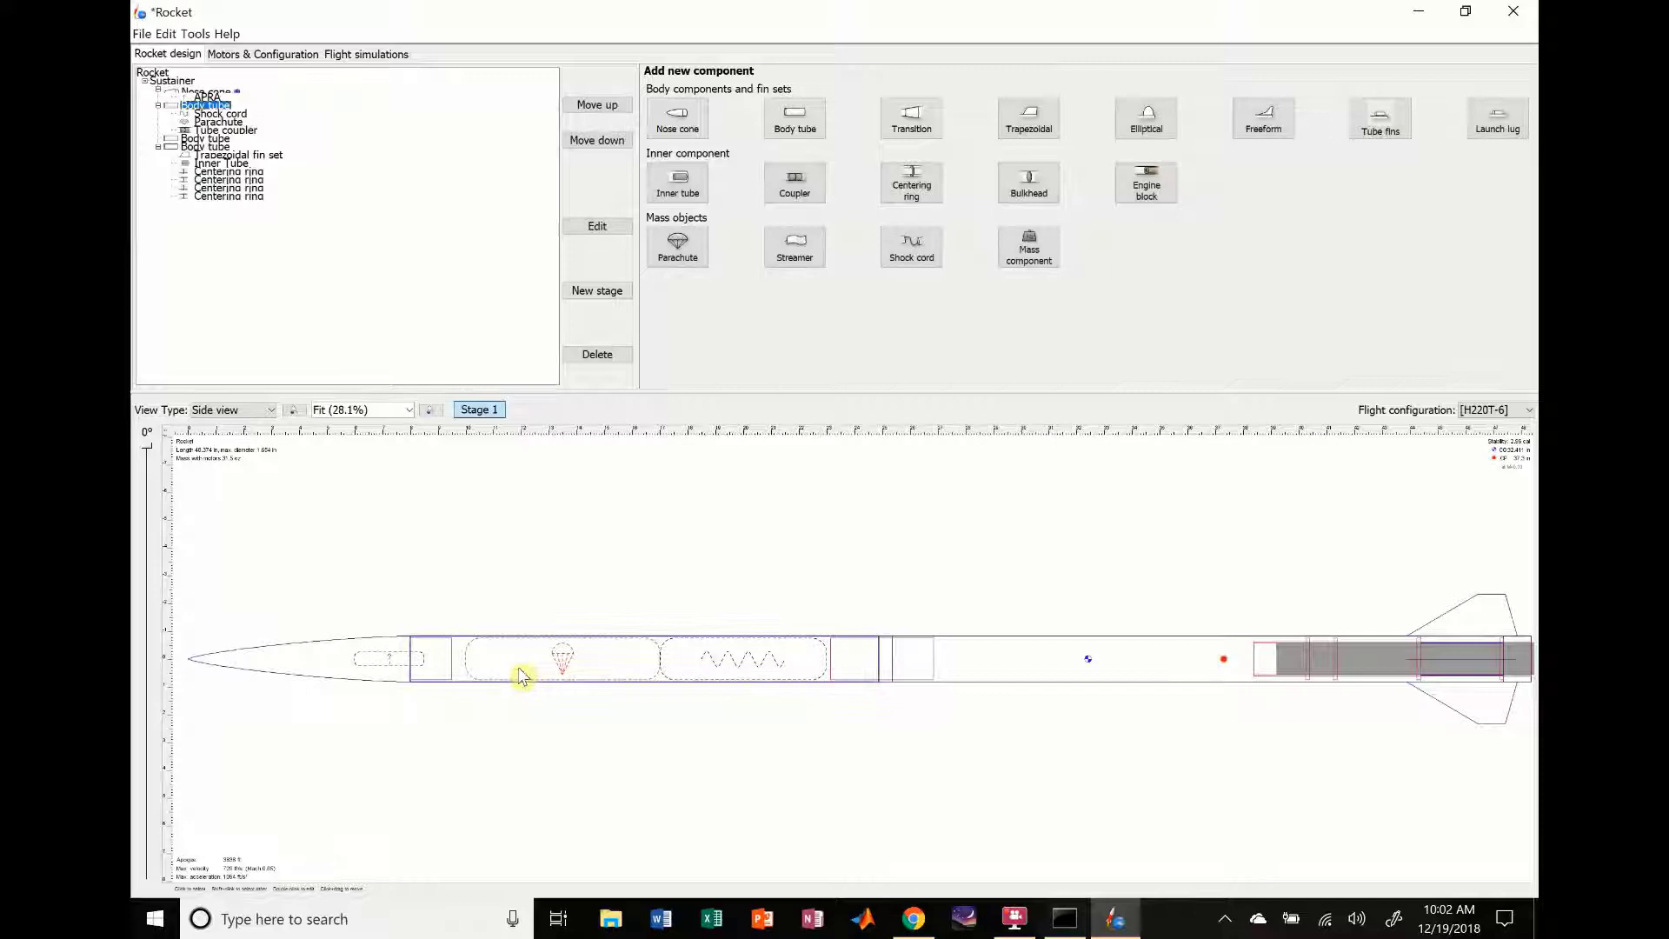
click(1031, 661)
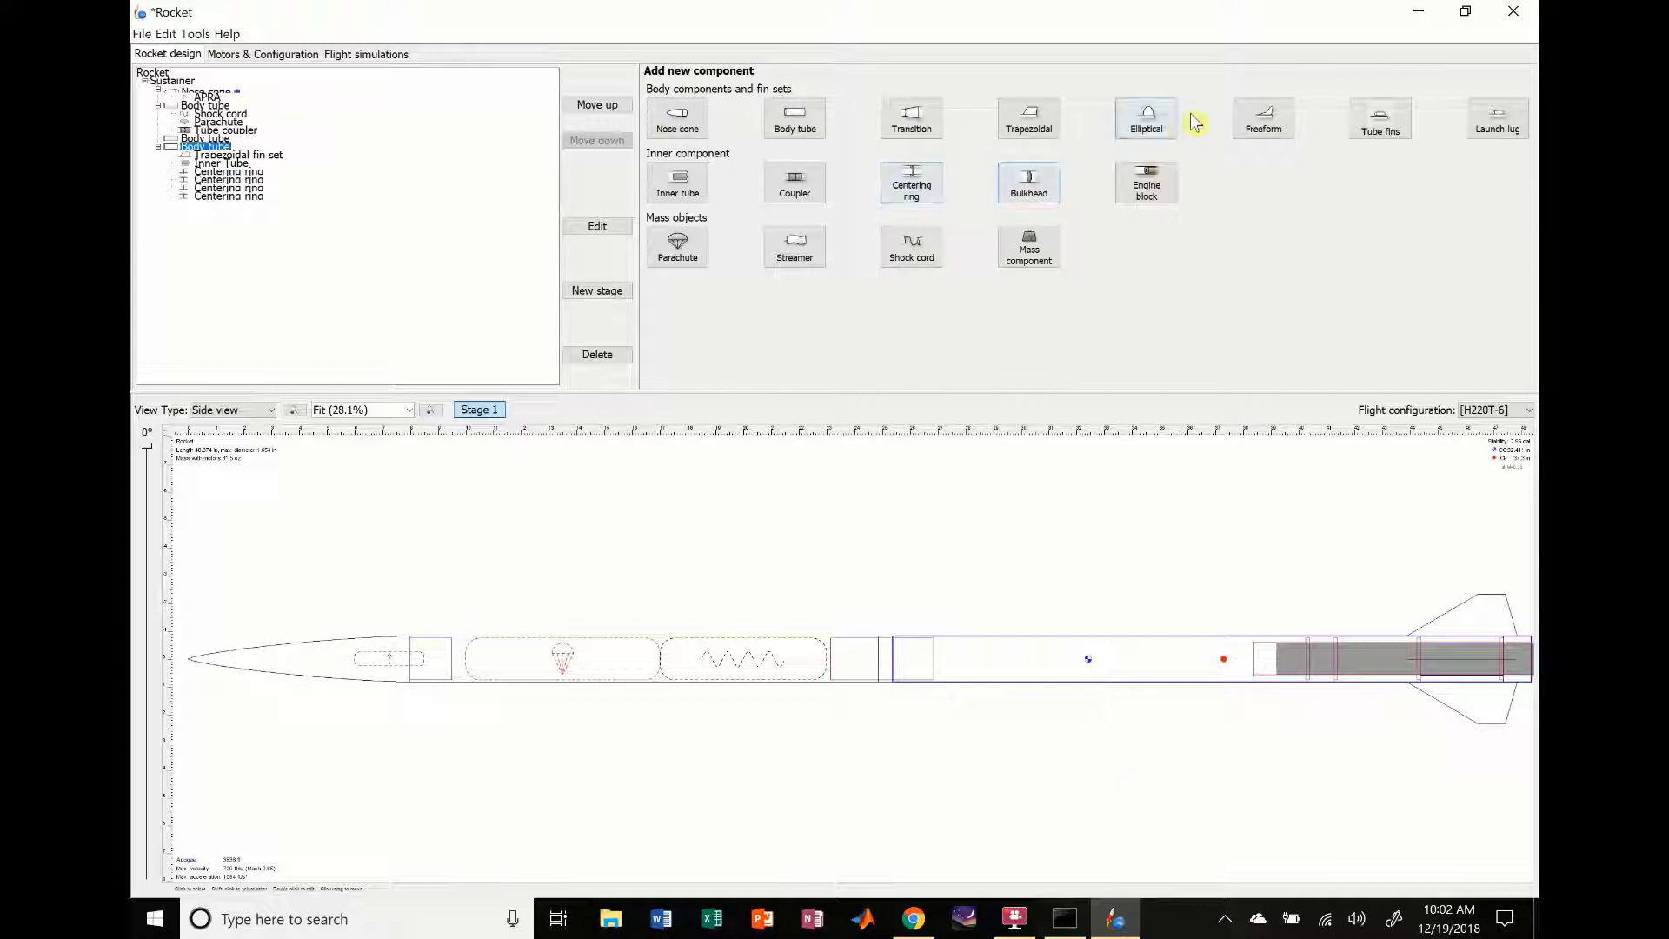
- Add a parachute to the rear body tube that deploys at apogee, packed 3.984 in long
click(682, 250)
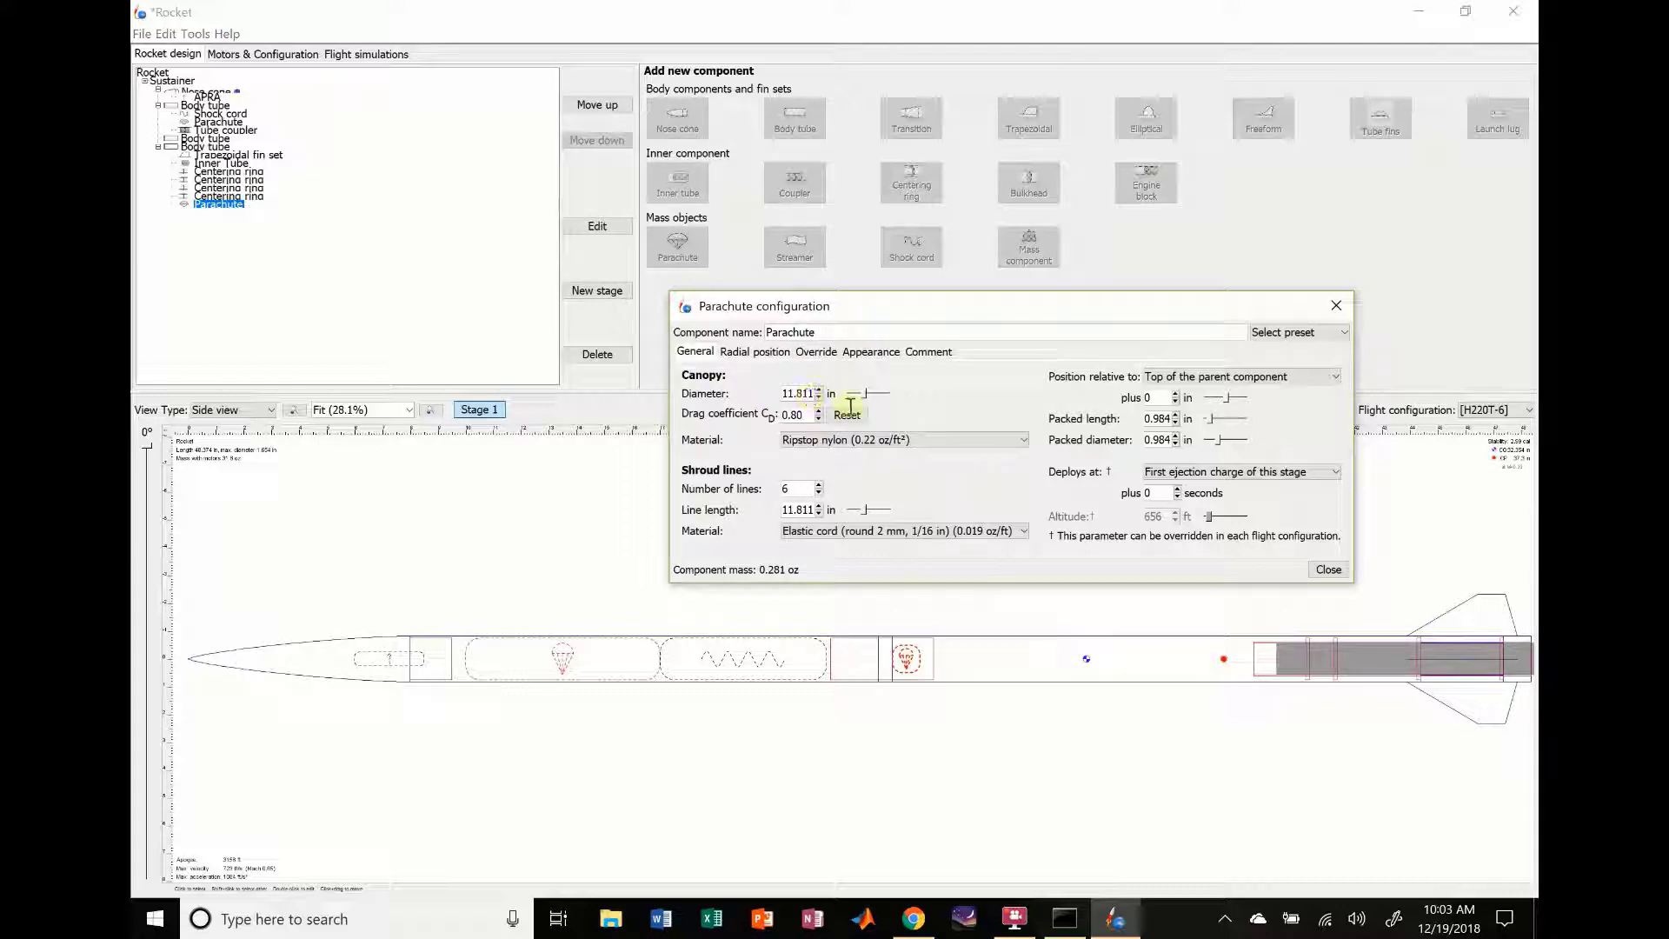
click(1269, 481)
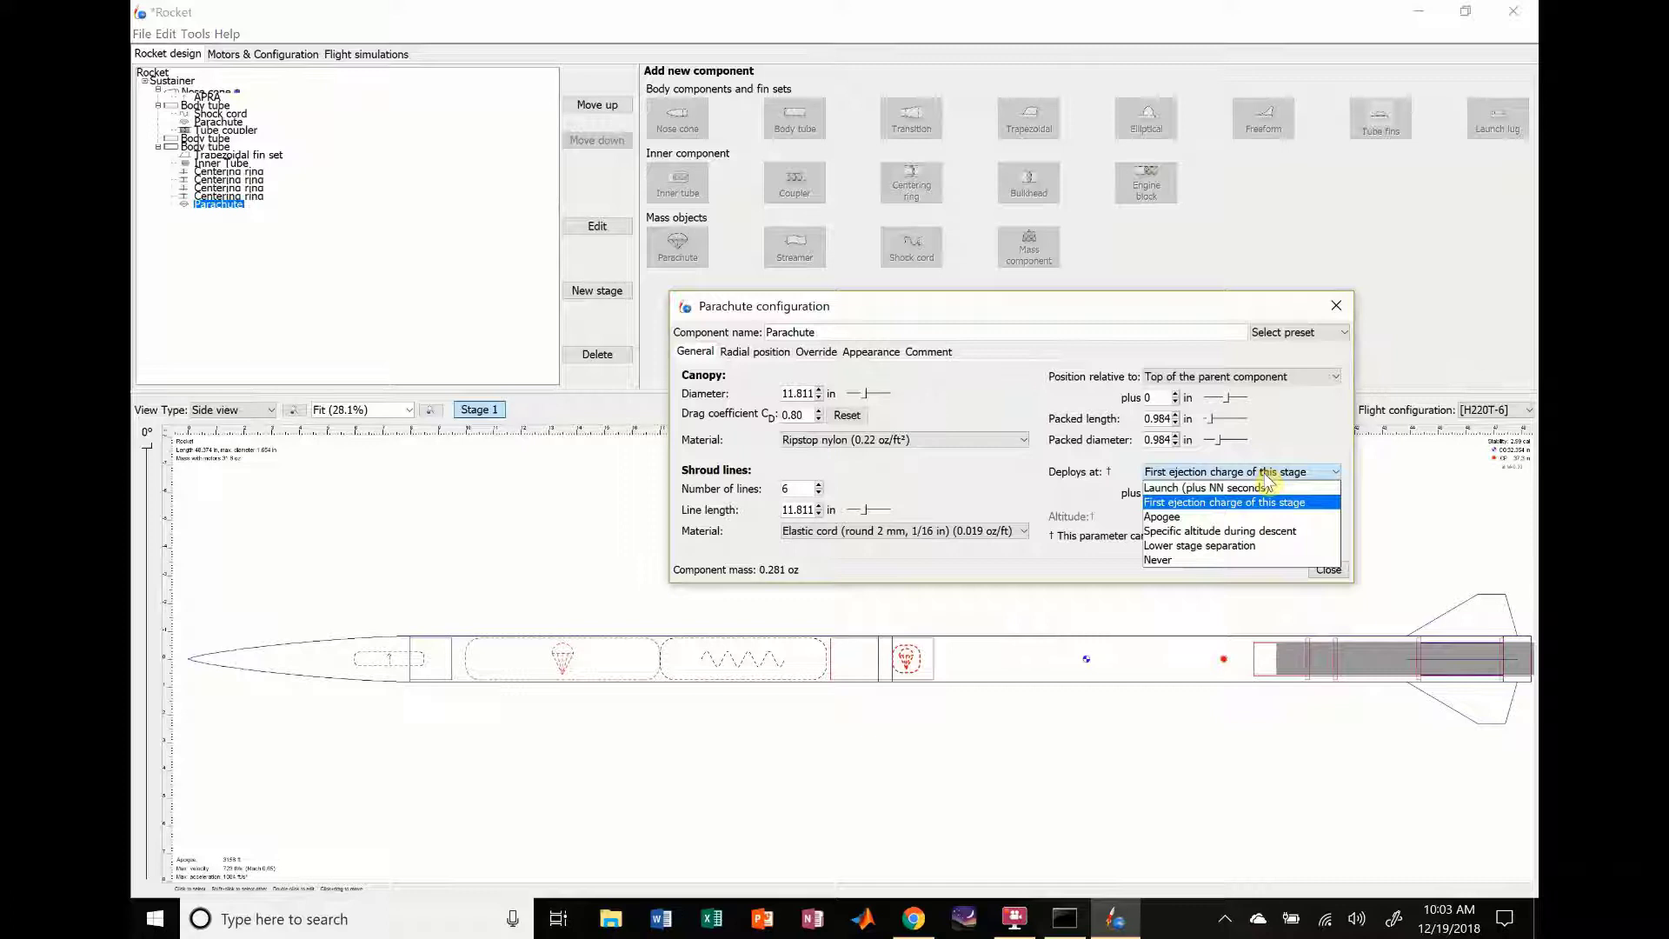
click(1217, 517)
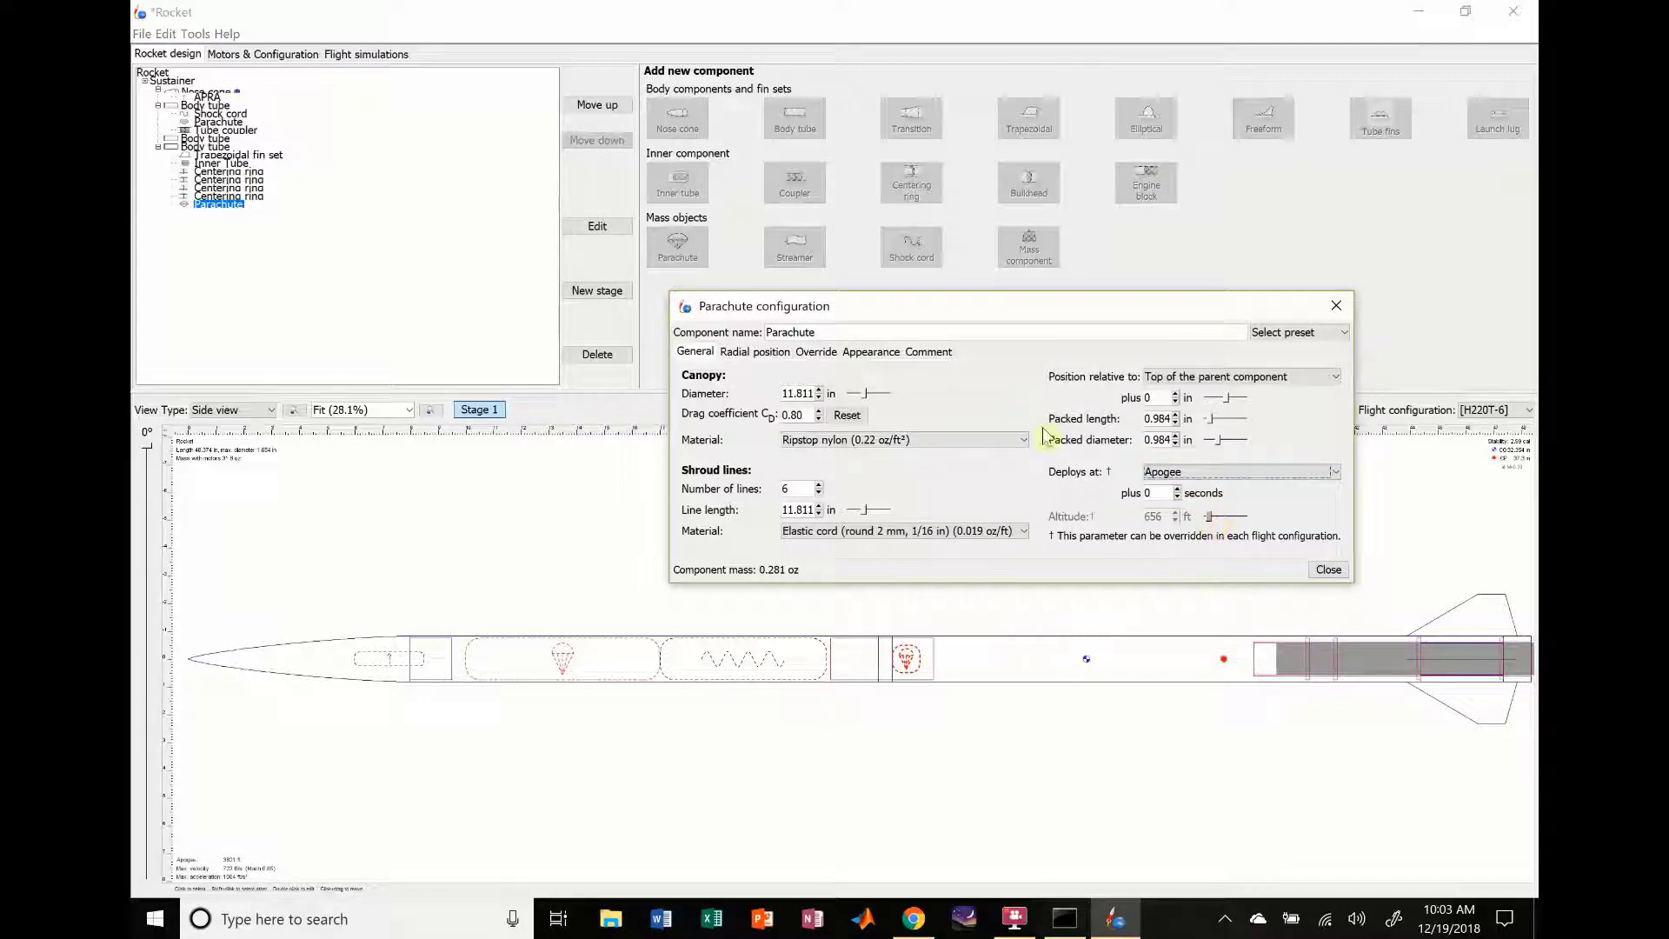
double_click(1176, 416)
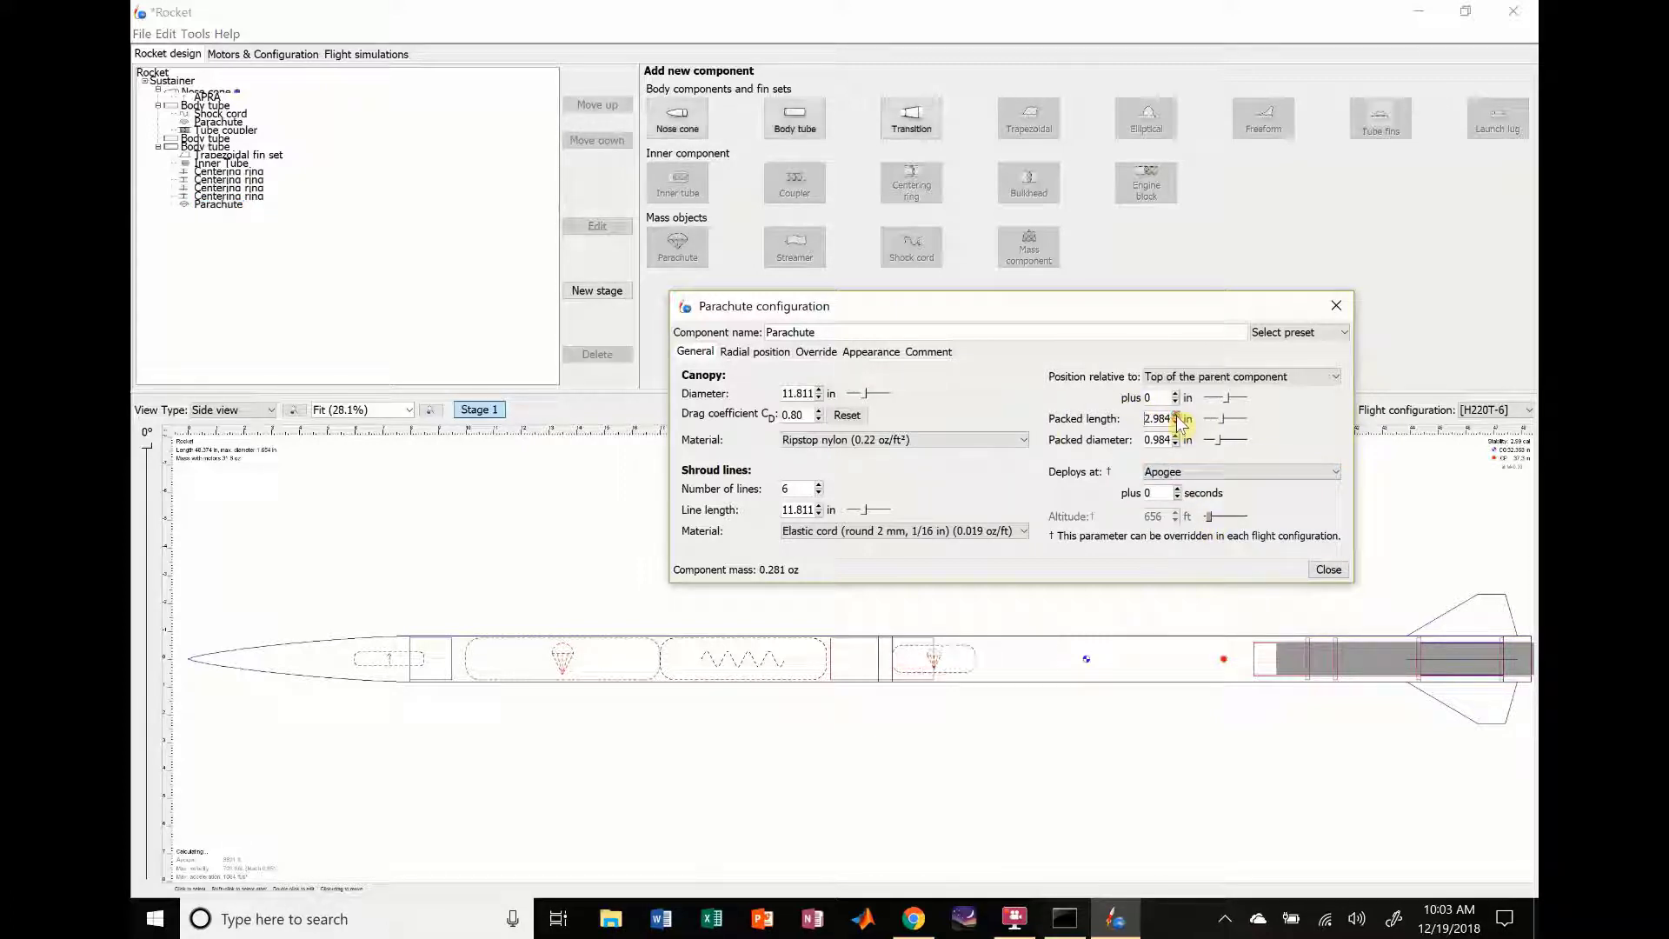
click(1176, 415)
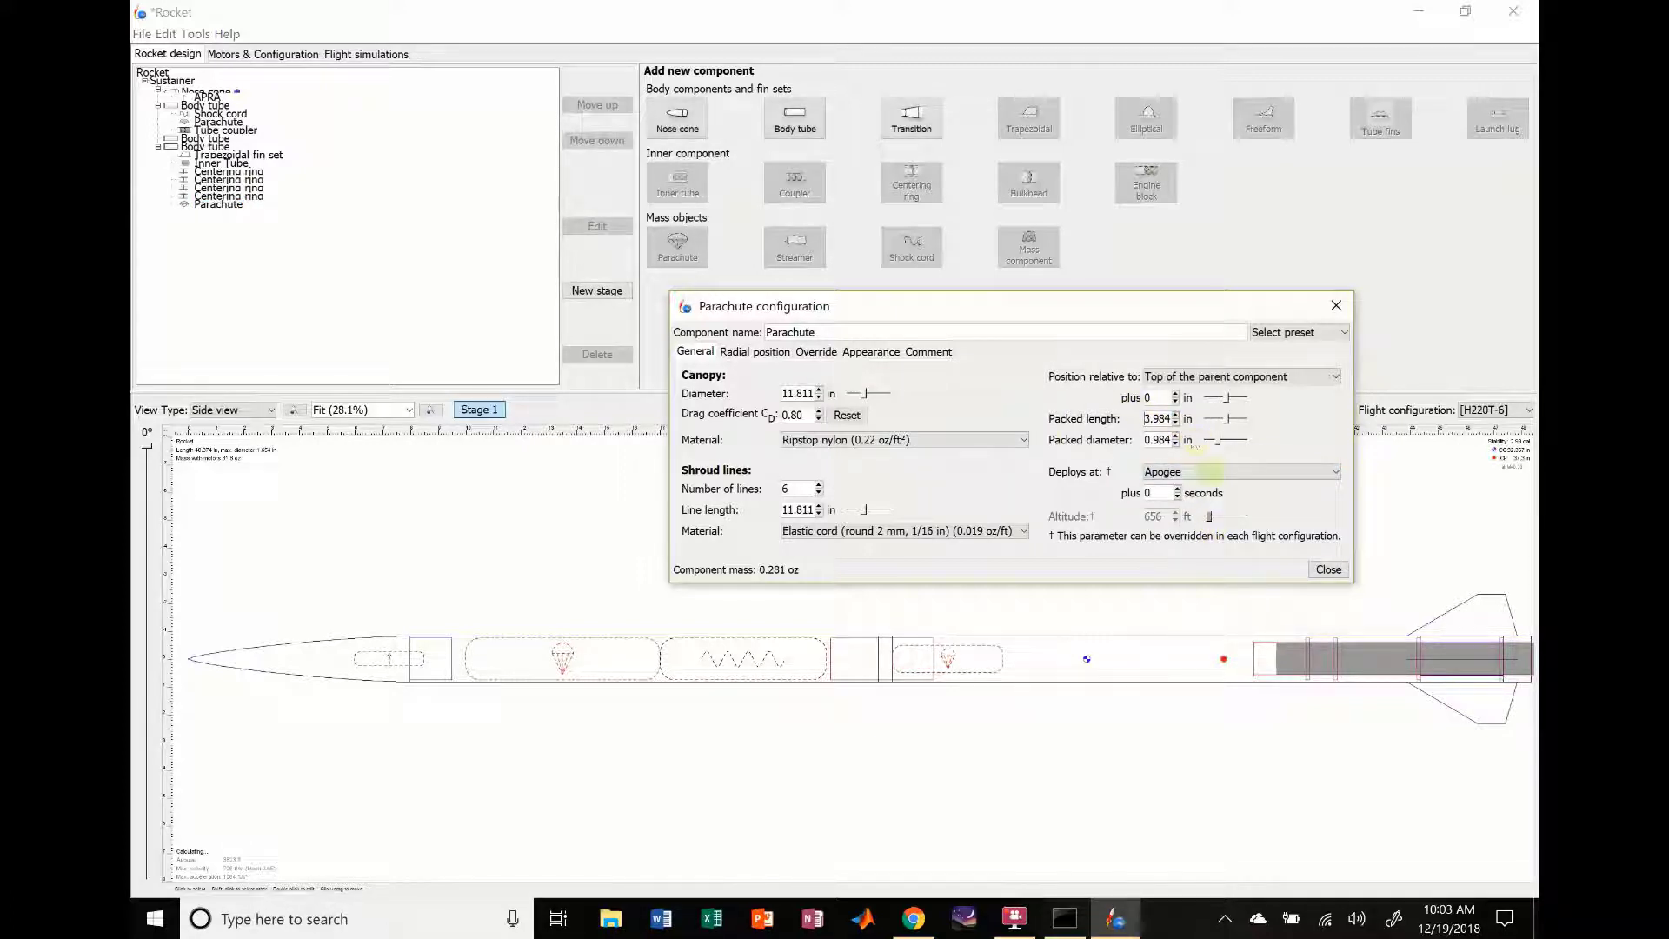
- Offset the new parachute 2 in from the top of its parent tube
click(1175, 401)
click(1175, 401)
double_click(1175, 394)
click(1175, 394)
click(1176, 394)
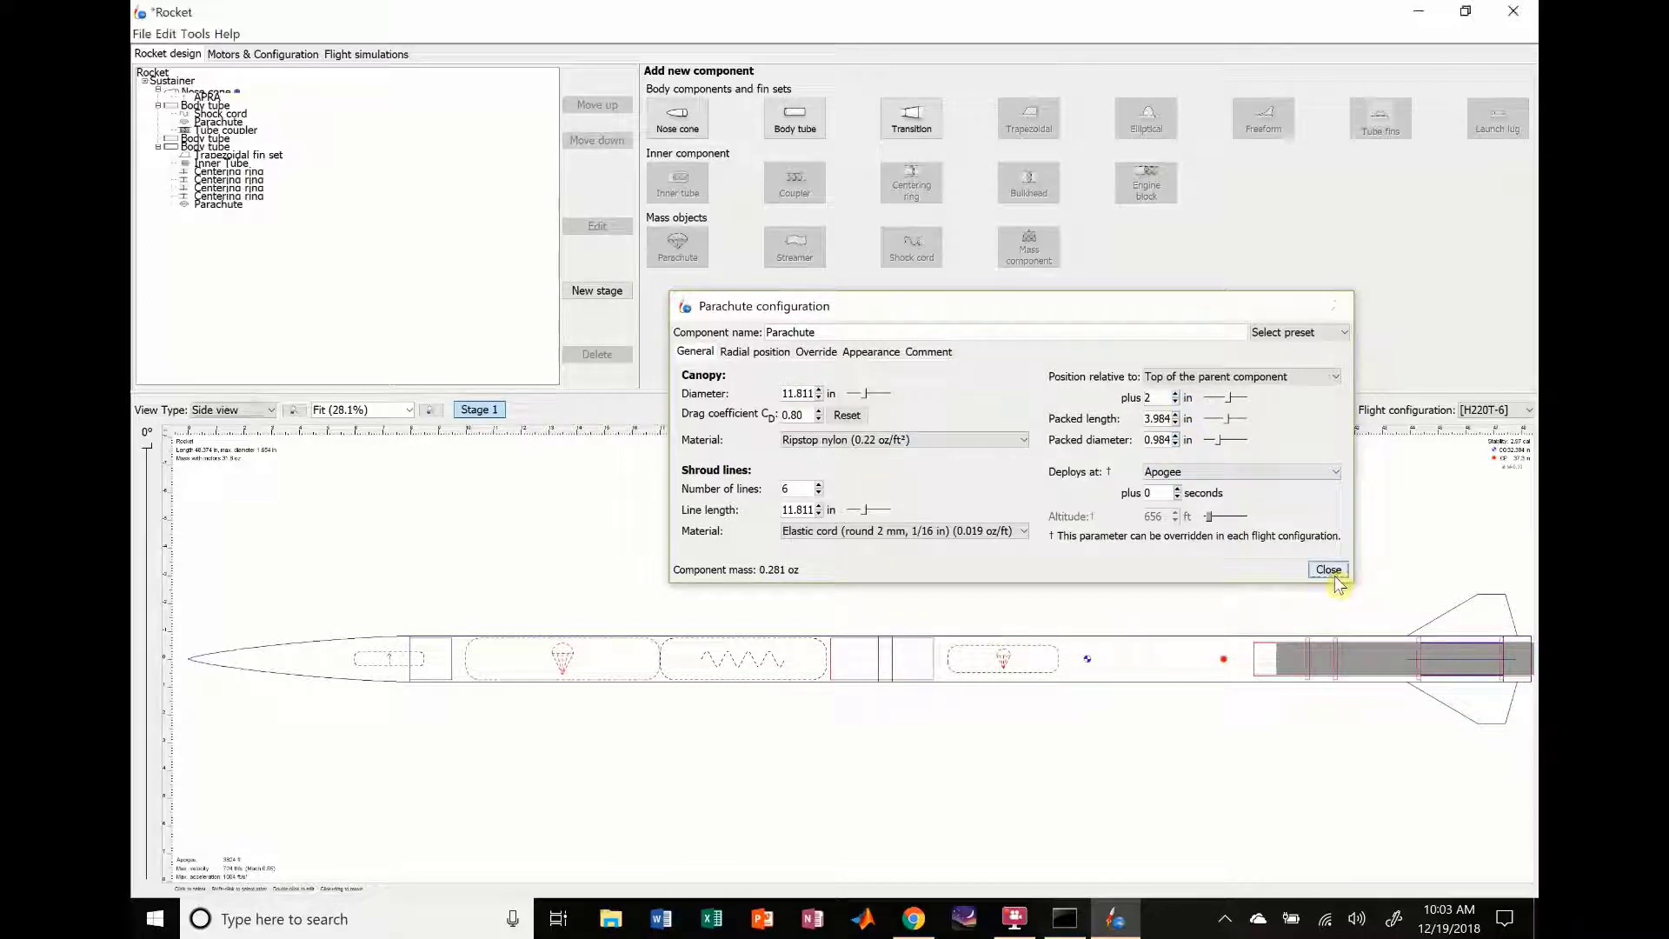
click(1346, 572)
click(1113, 657)
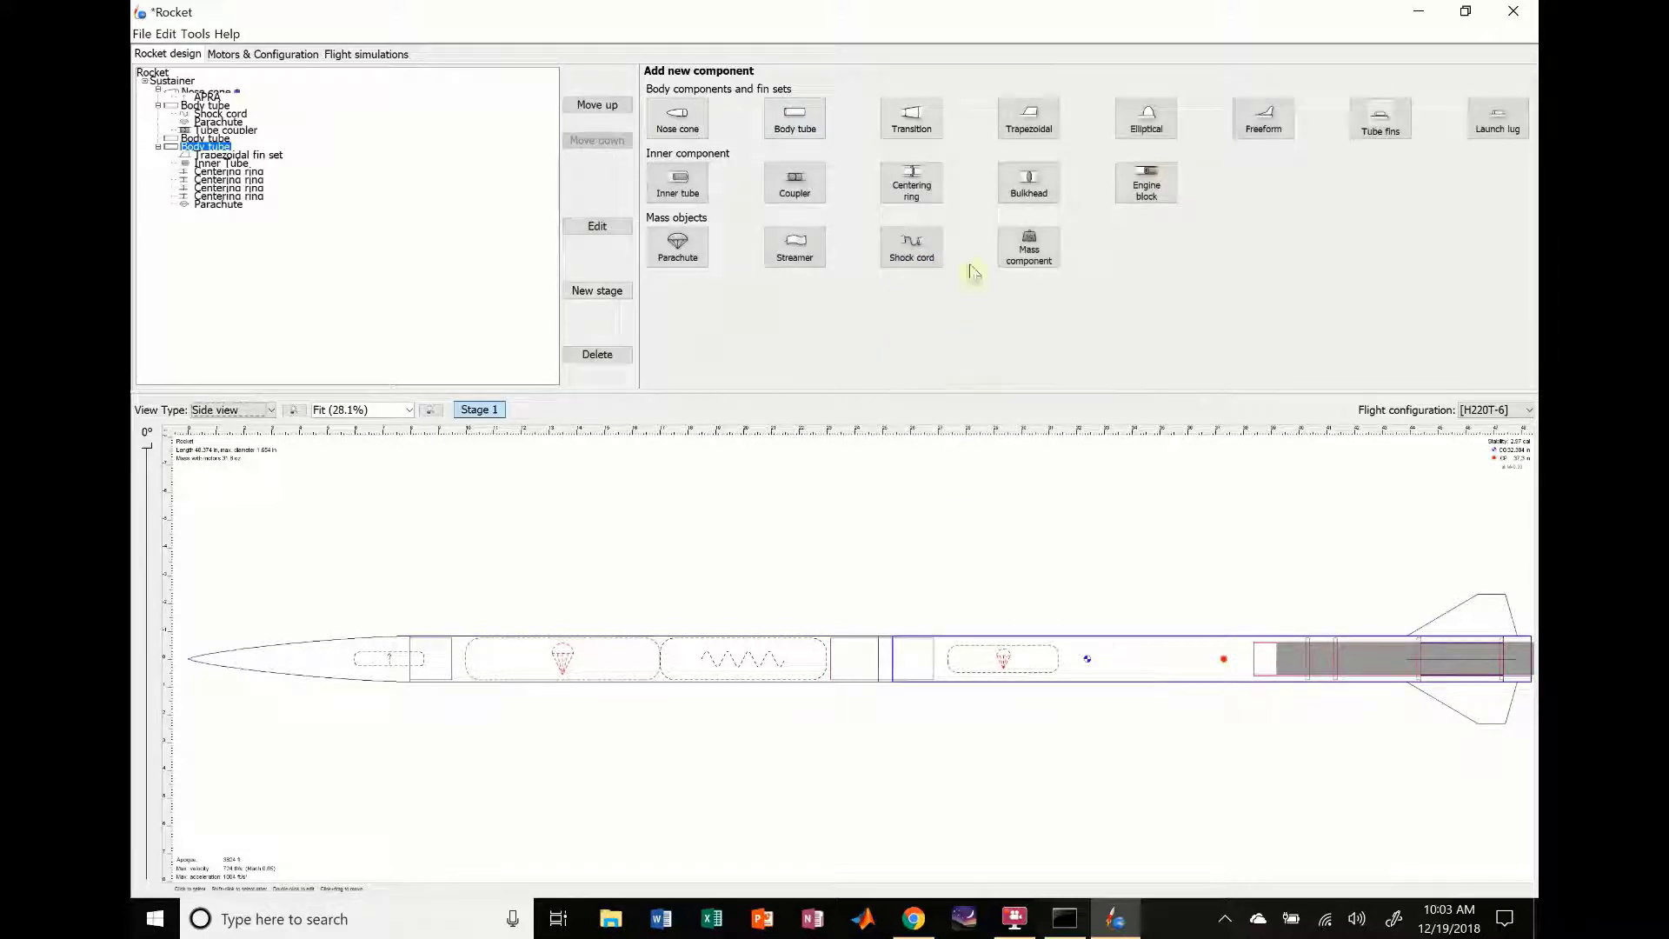
- Add a 4 ft shock cord inside the inner tube with a 4.984 in packed length
click(911, 248)
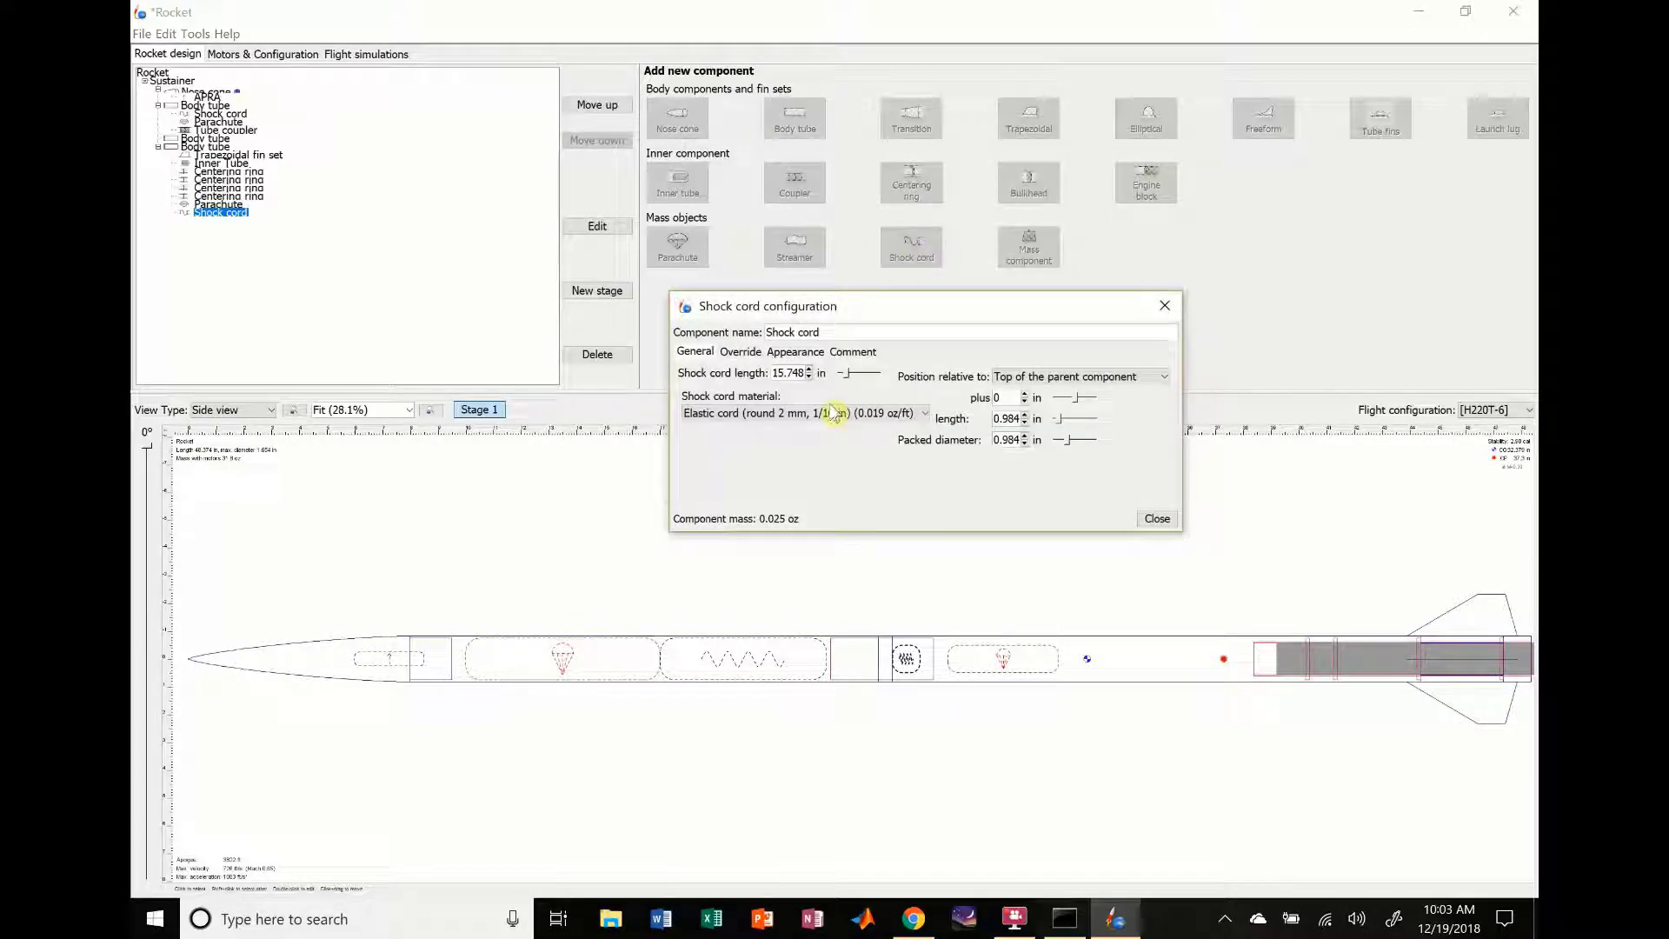
click(820, 373)
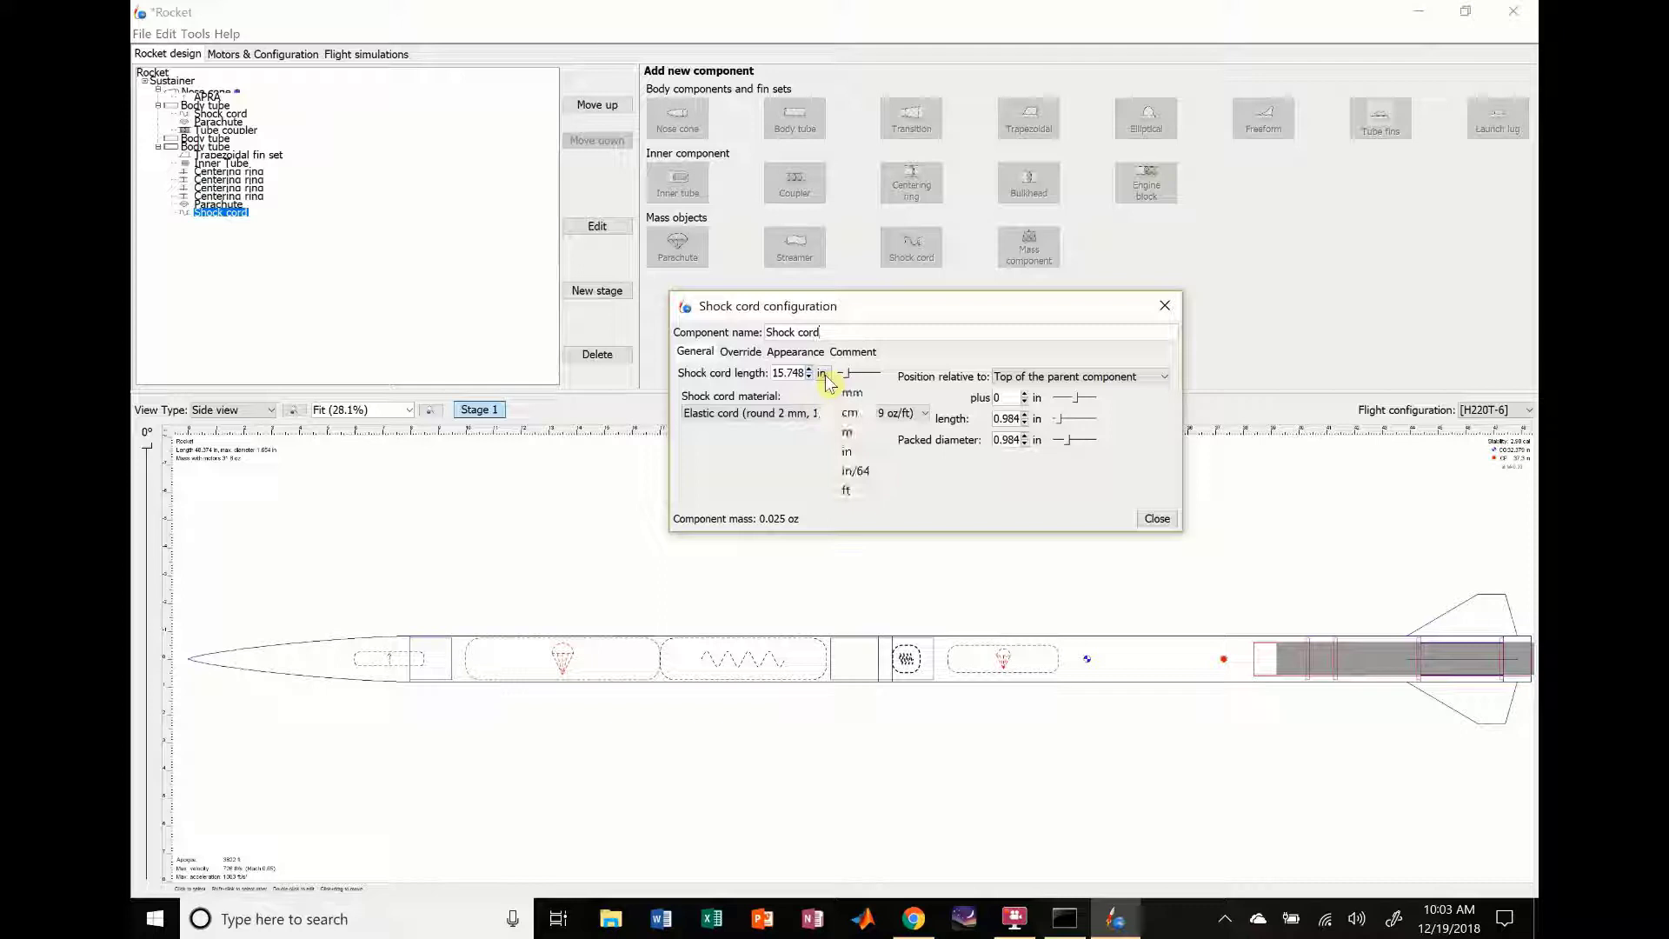
click(853, 491)
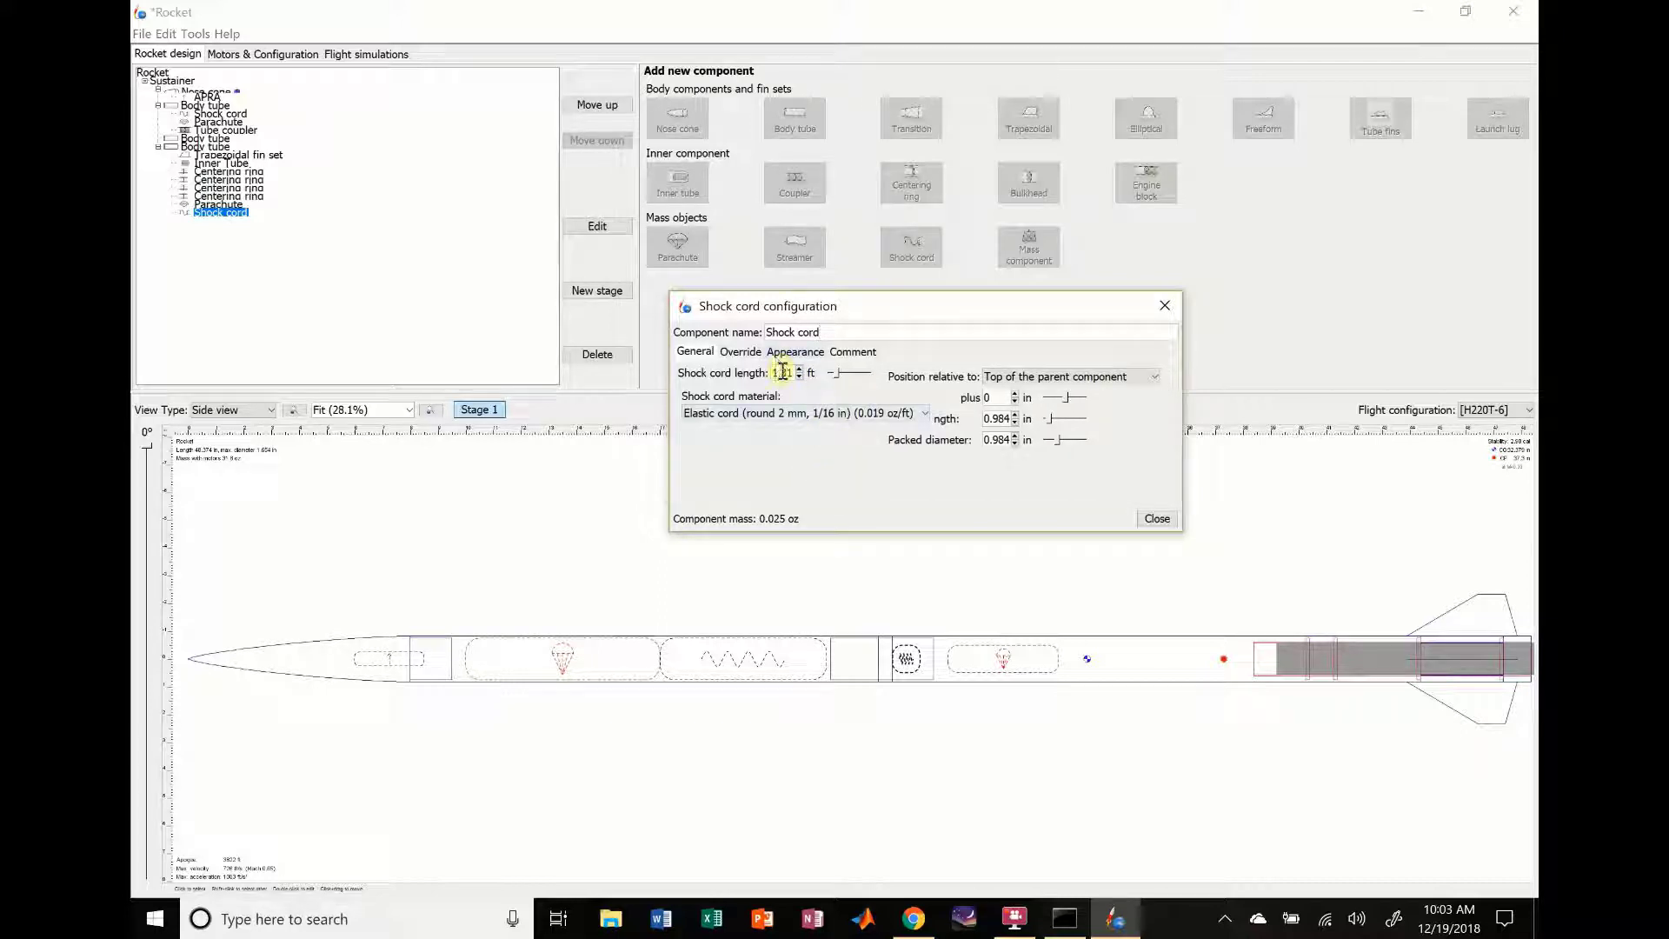
text(4)
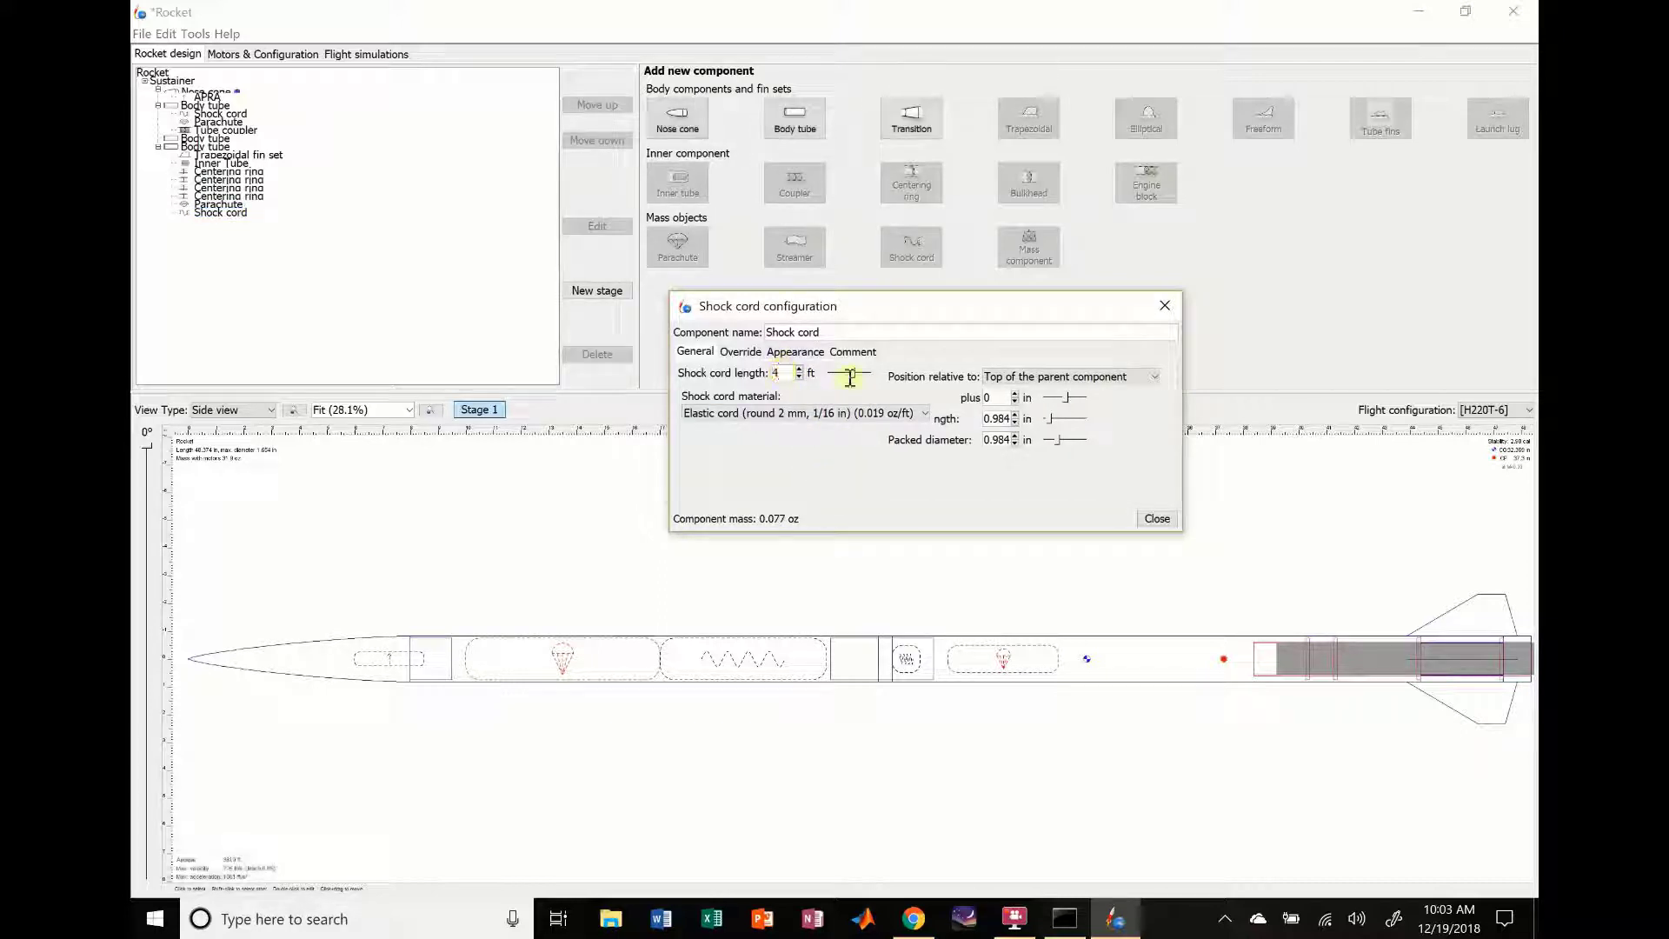
click(1014, 415)
click(1015, 415)
click(1015, 414)
click(1015, 414)
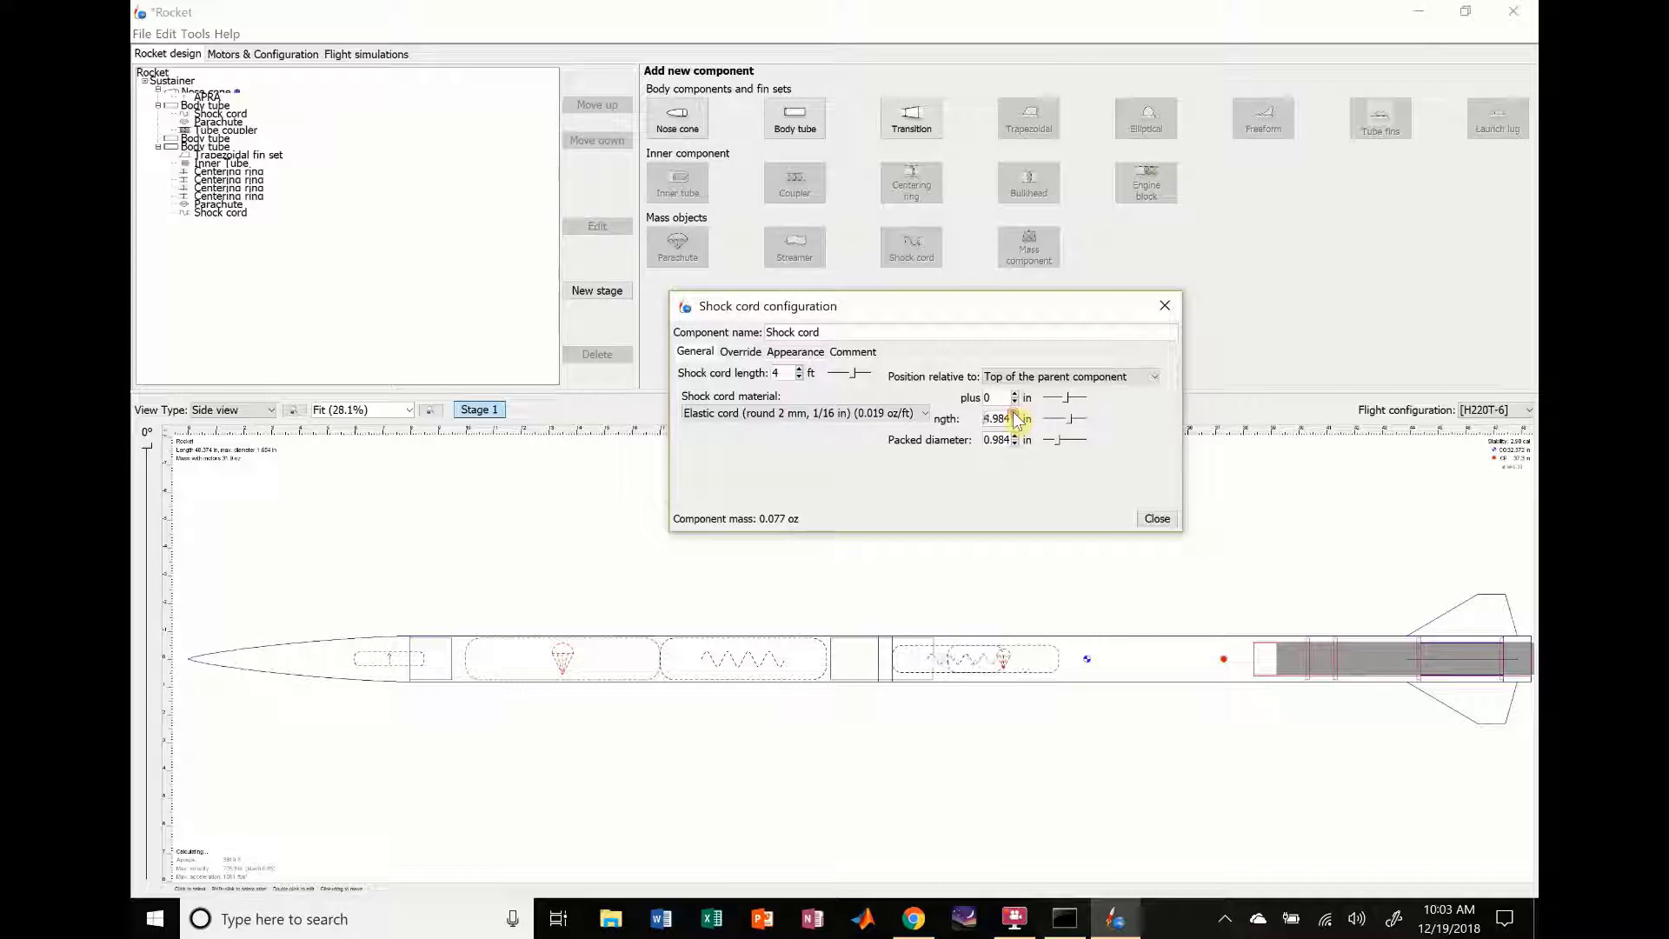
- Give the shock cord a 1.25 in packed diameter and a 6 in position offset
double_click(1002, 441)
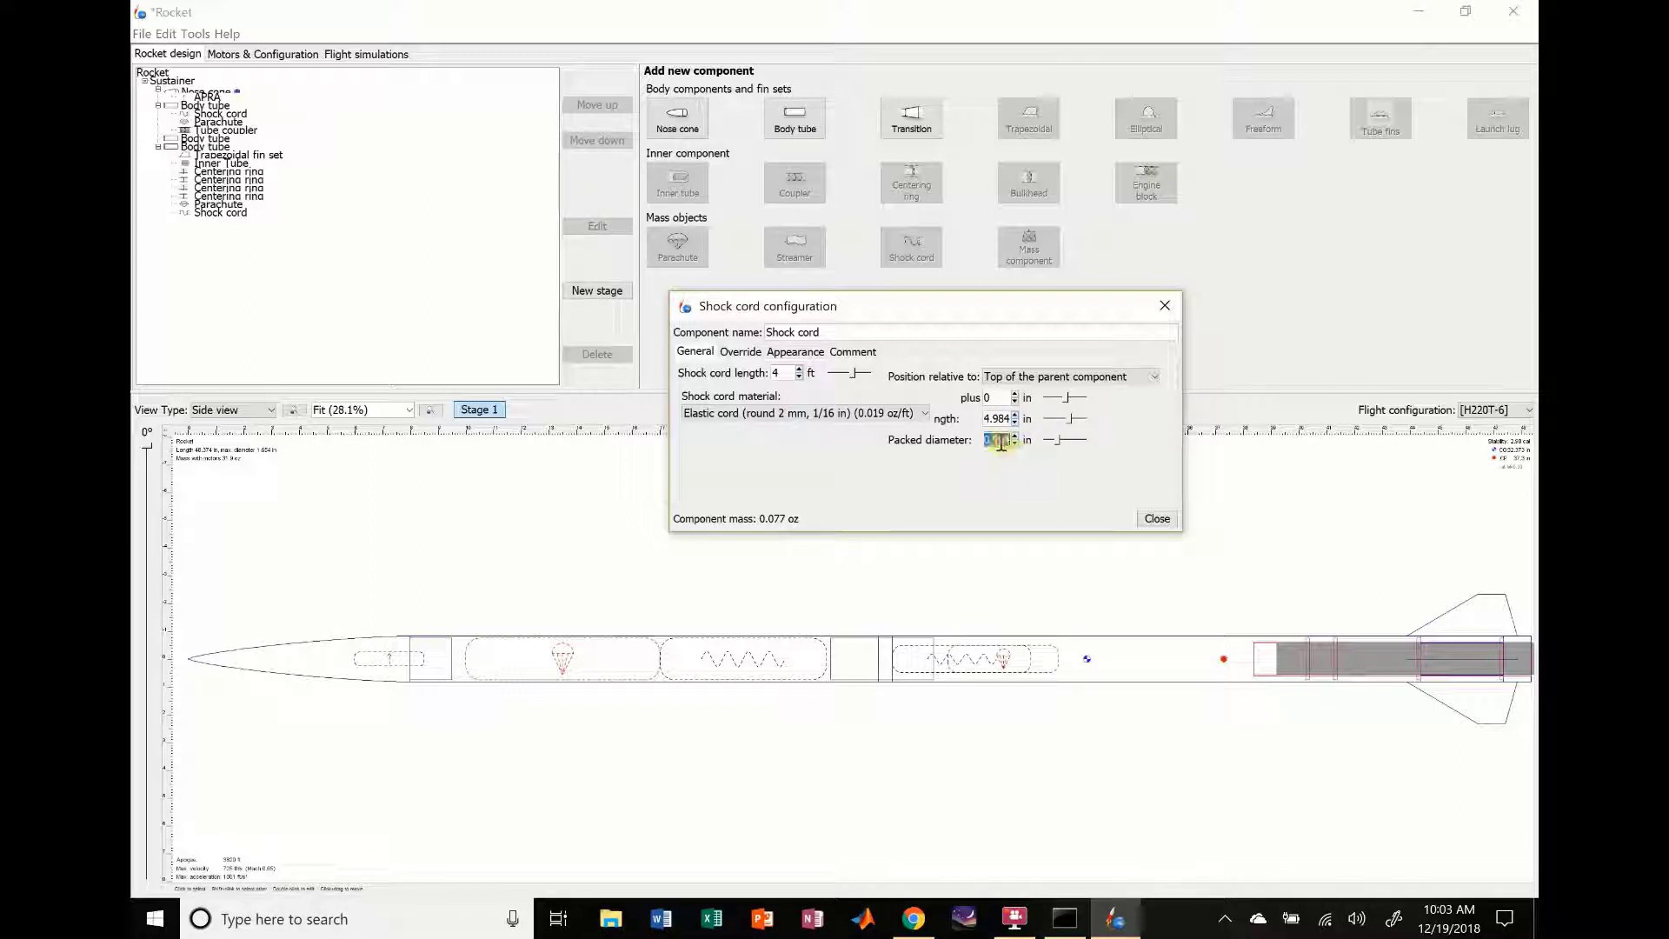
text(1.25)
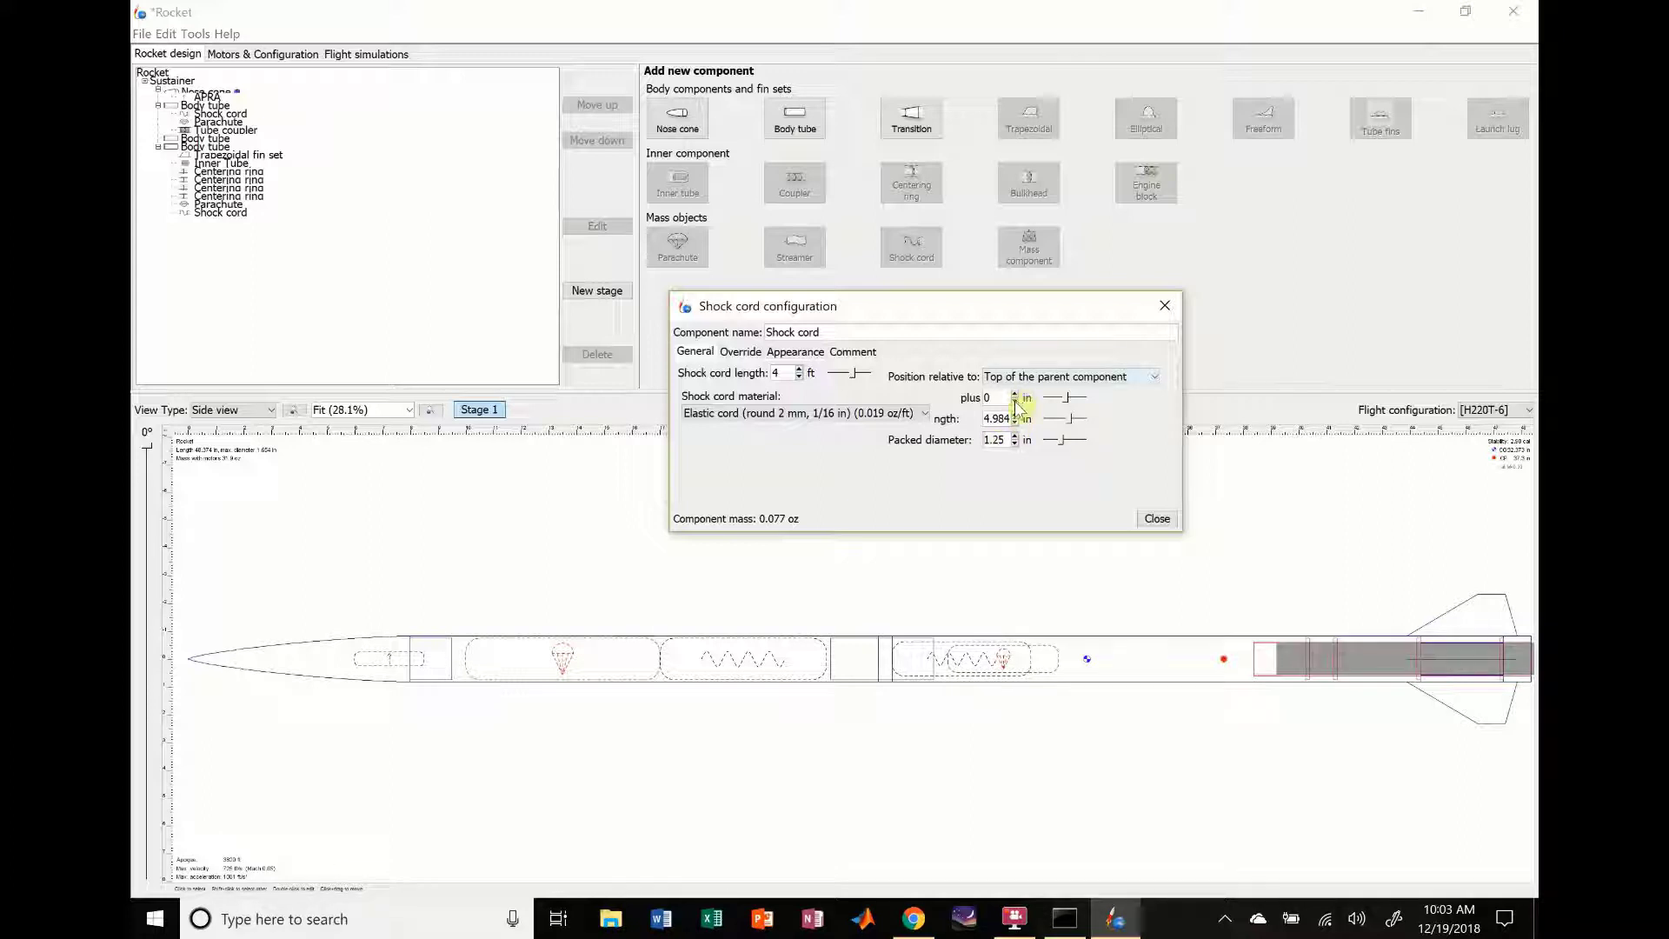
click(1015, 402)
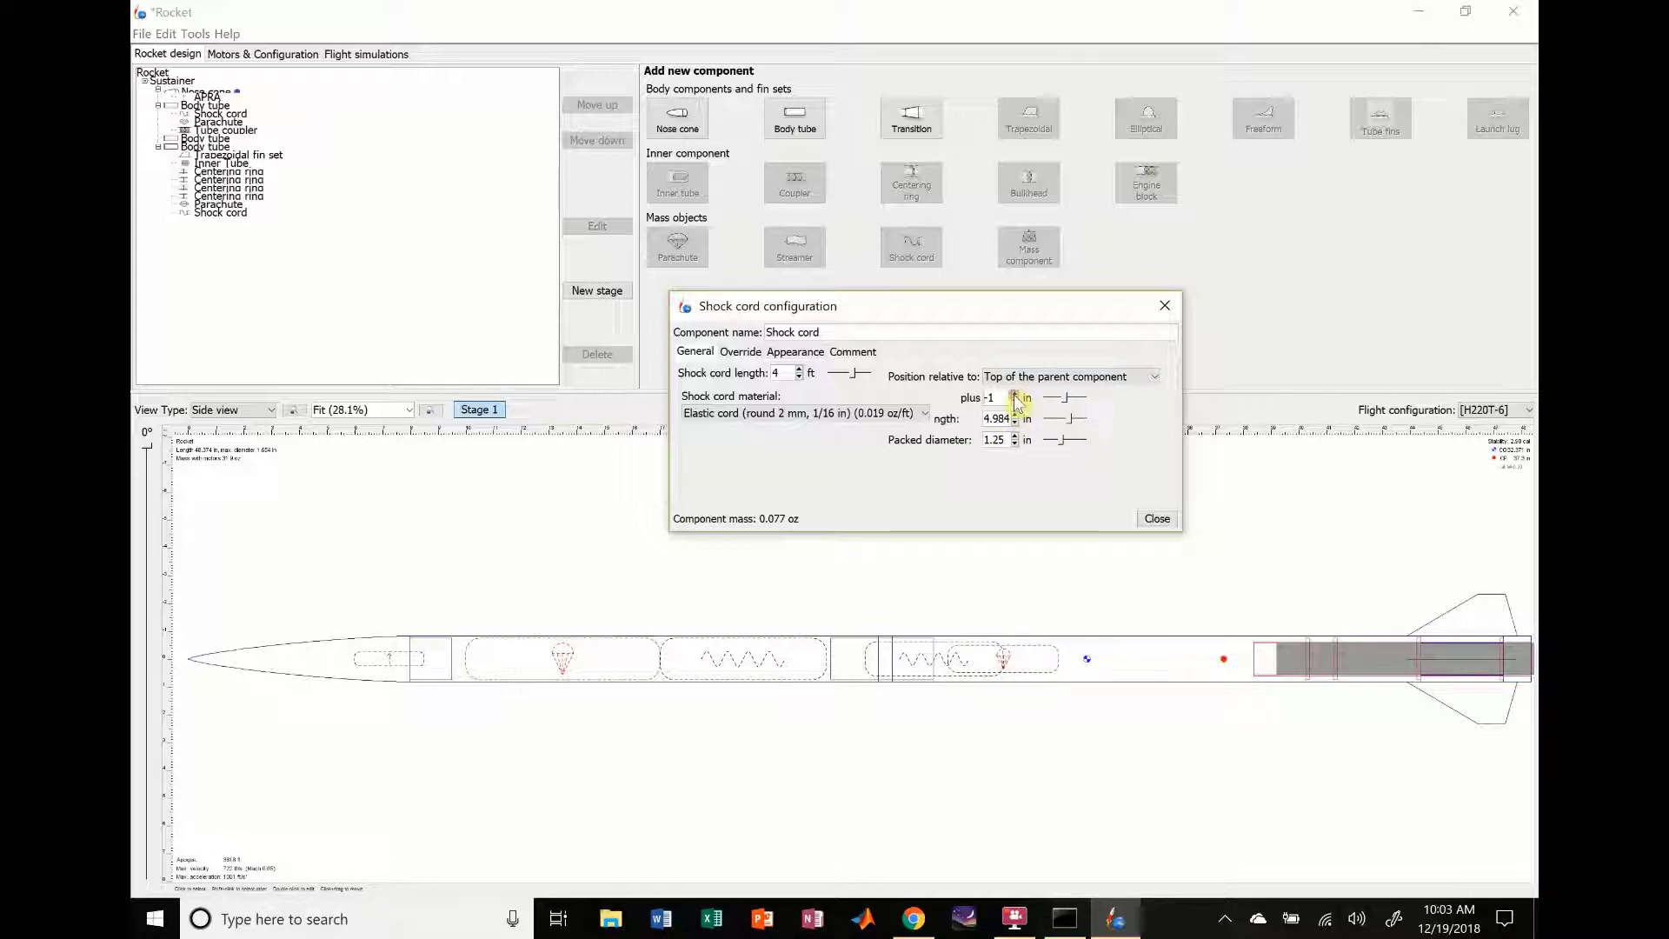
click(1014, 394)
click(1014, 394)
click(1014, 394)
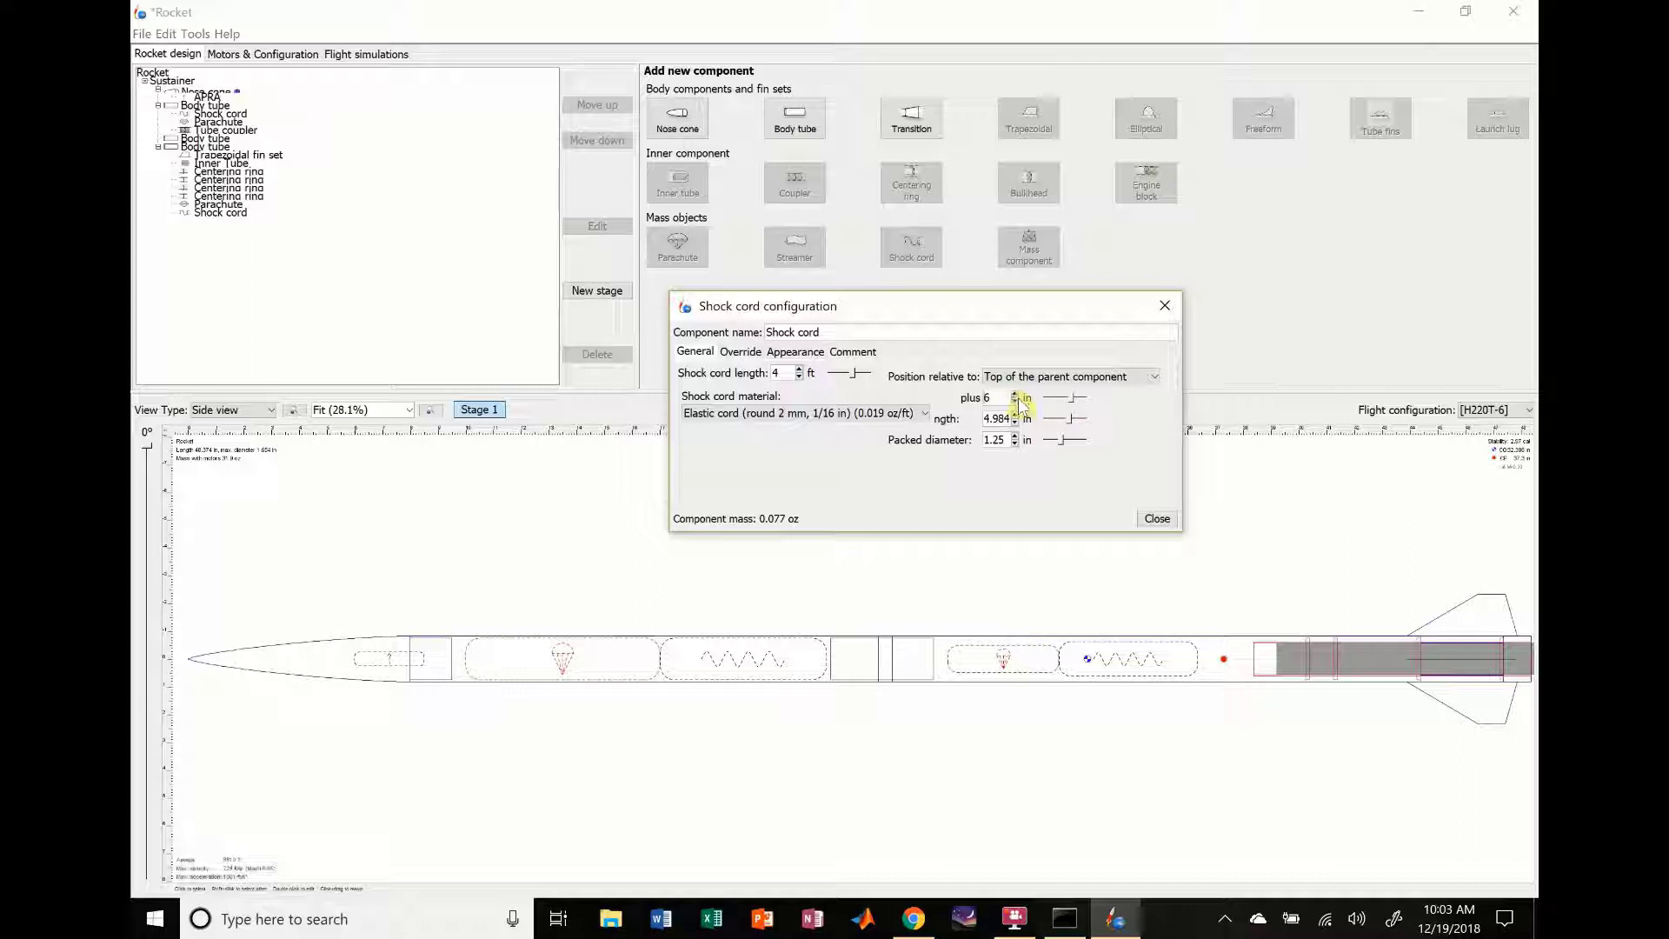
click(1158, 520)
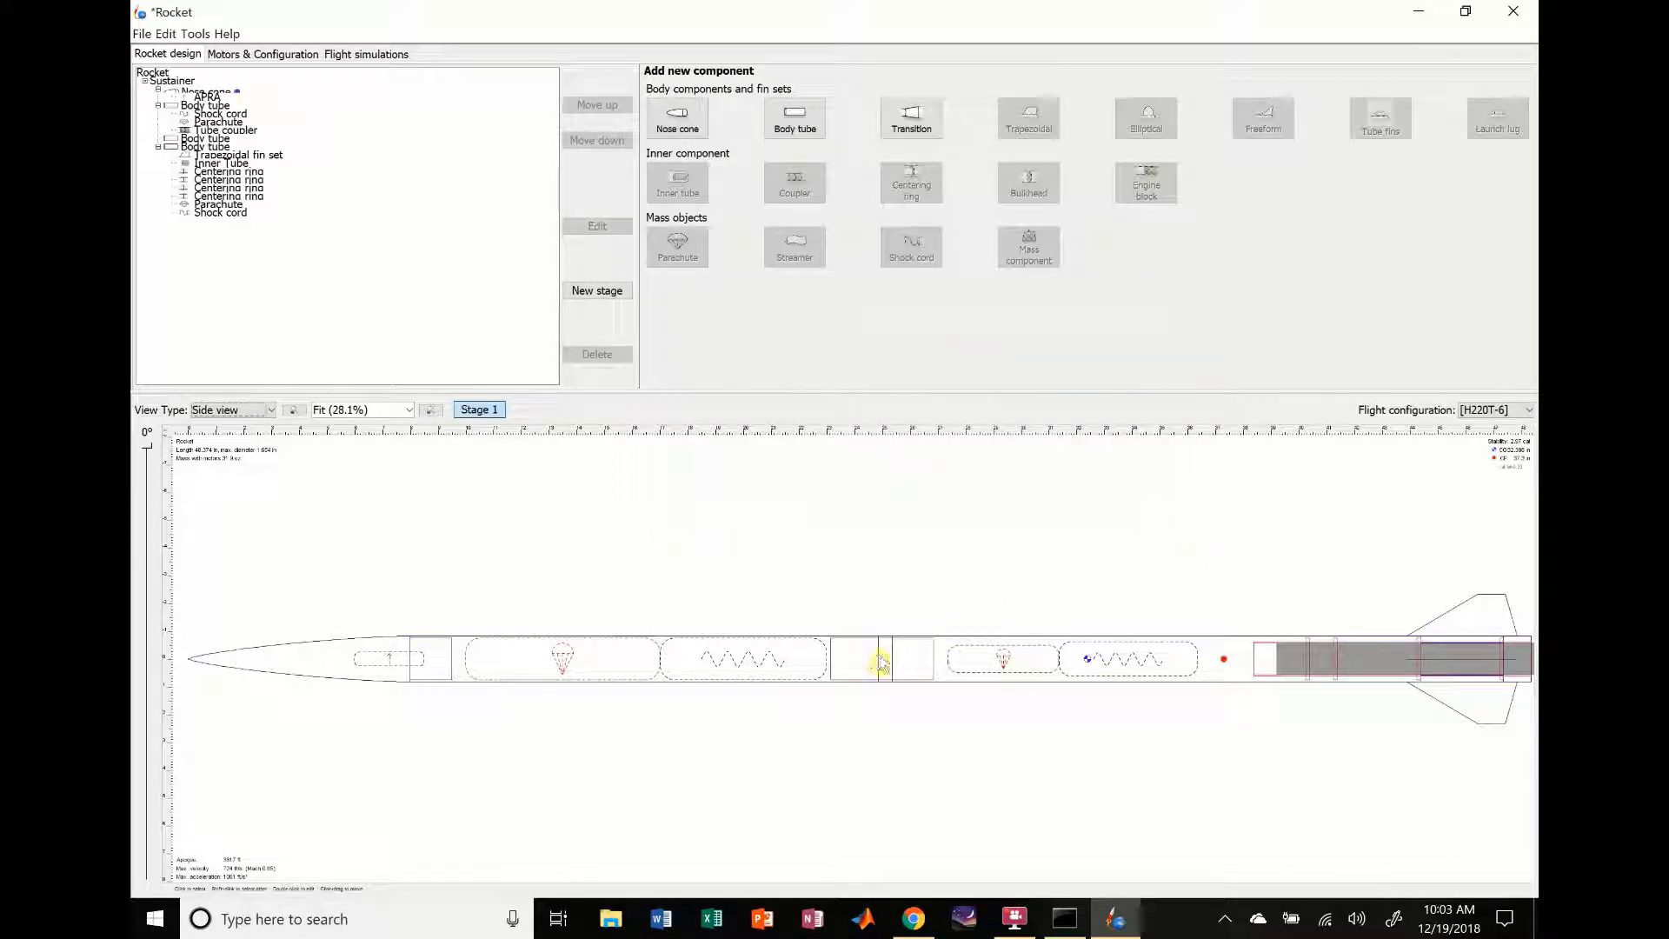
click(880, 661)
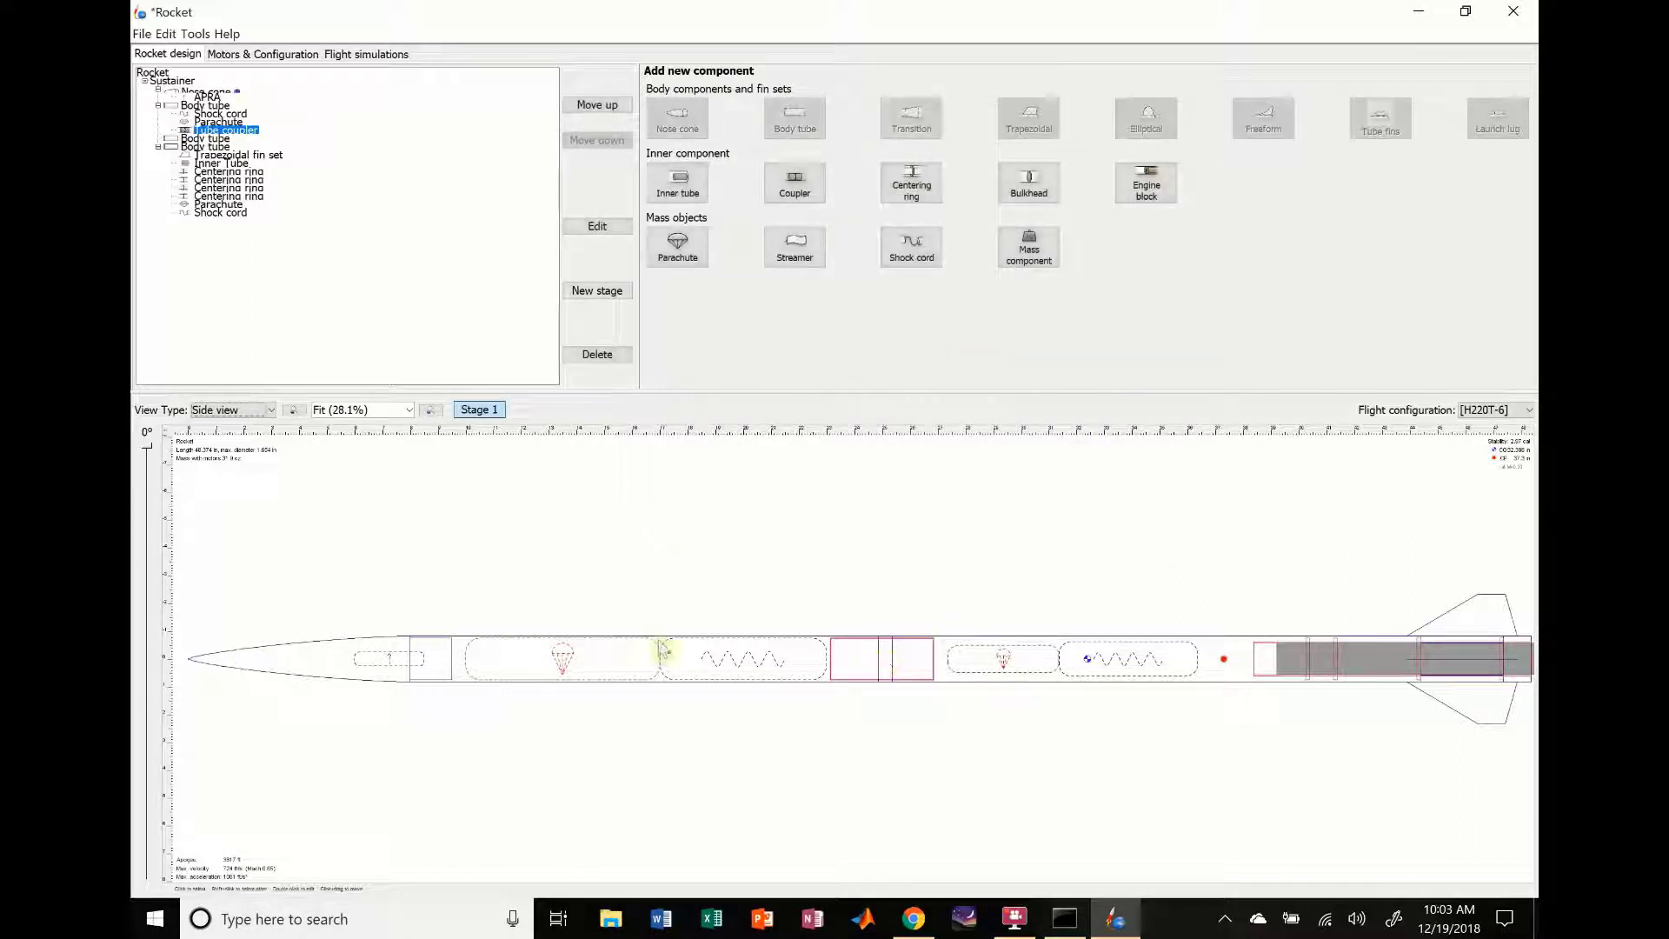
- Set the front tube's parachute to deploy at 500 ft during descent
click(1001, 668)
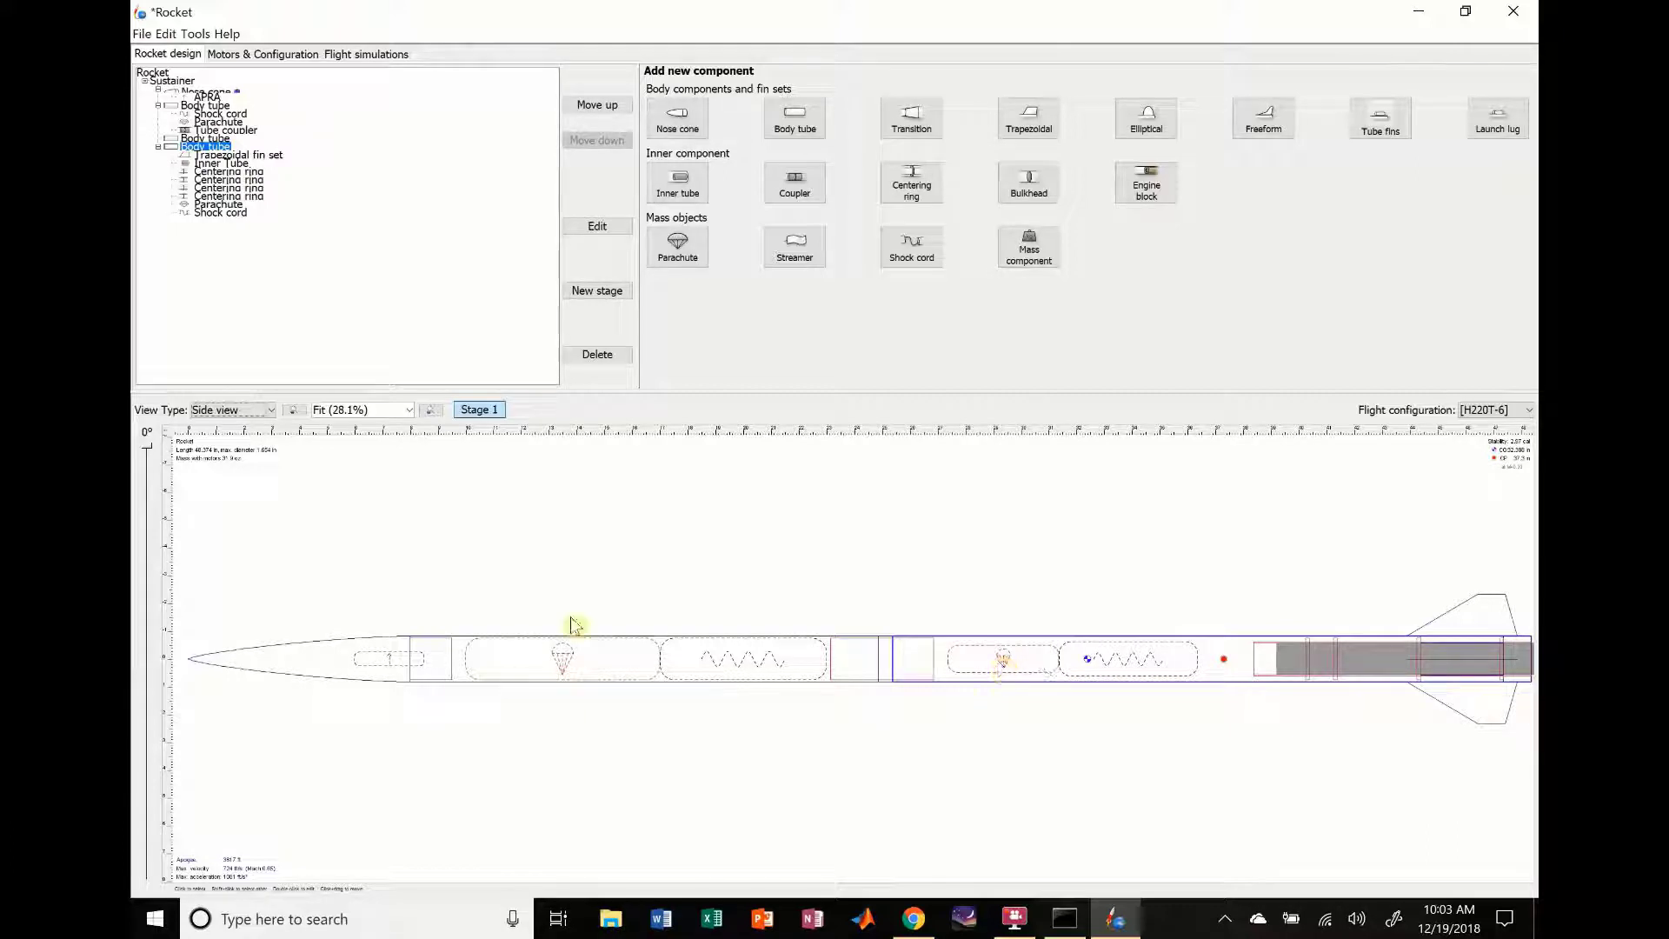
click(603, 670)
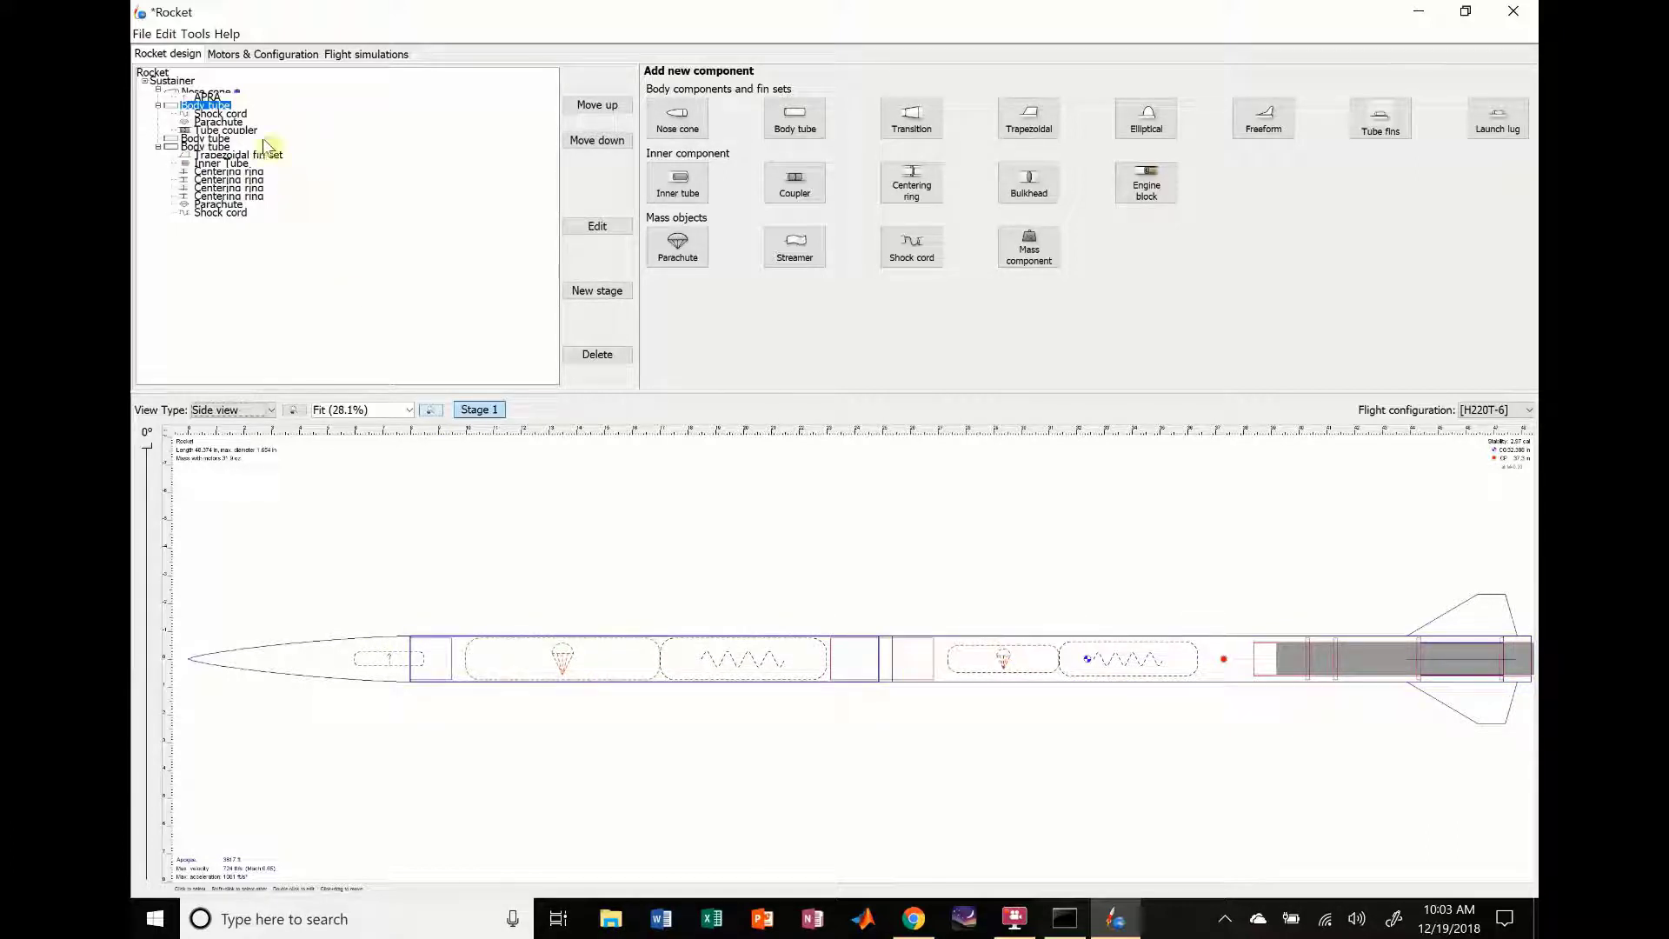
click(216, 123)
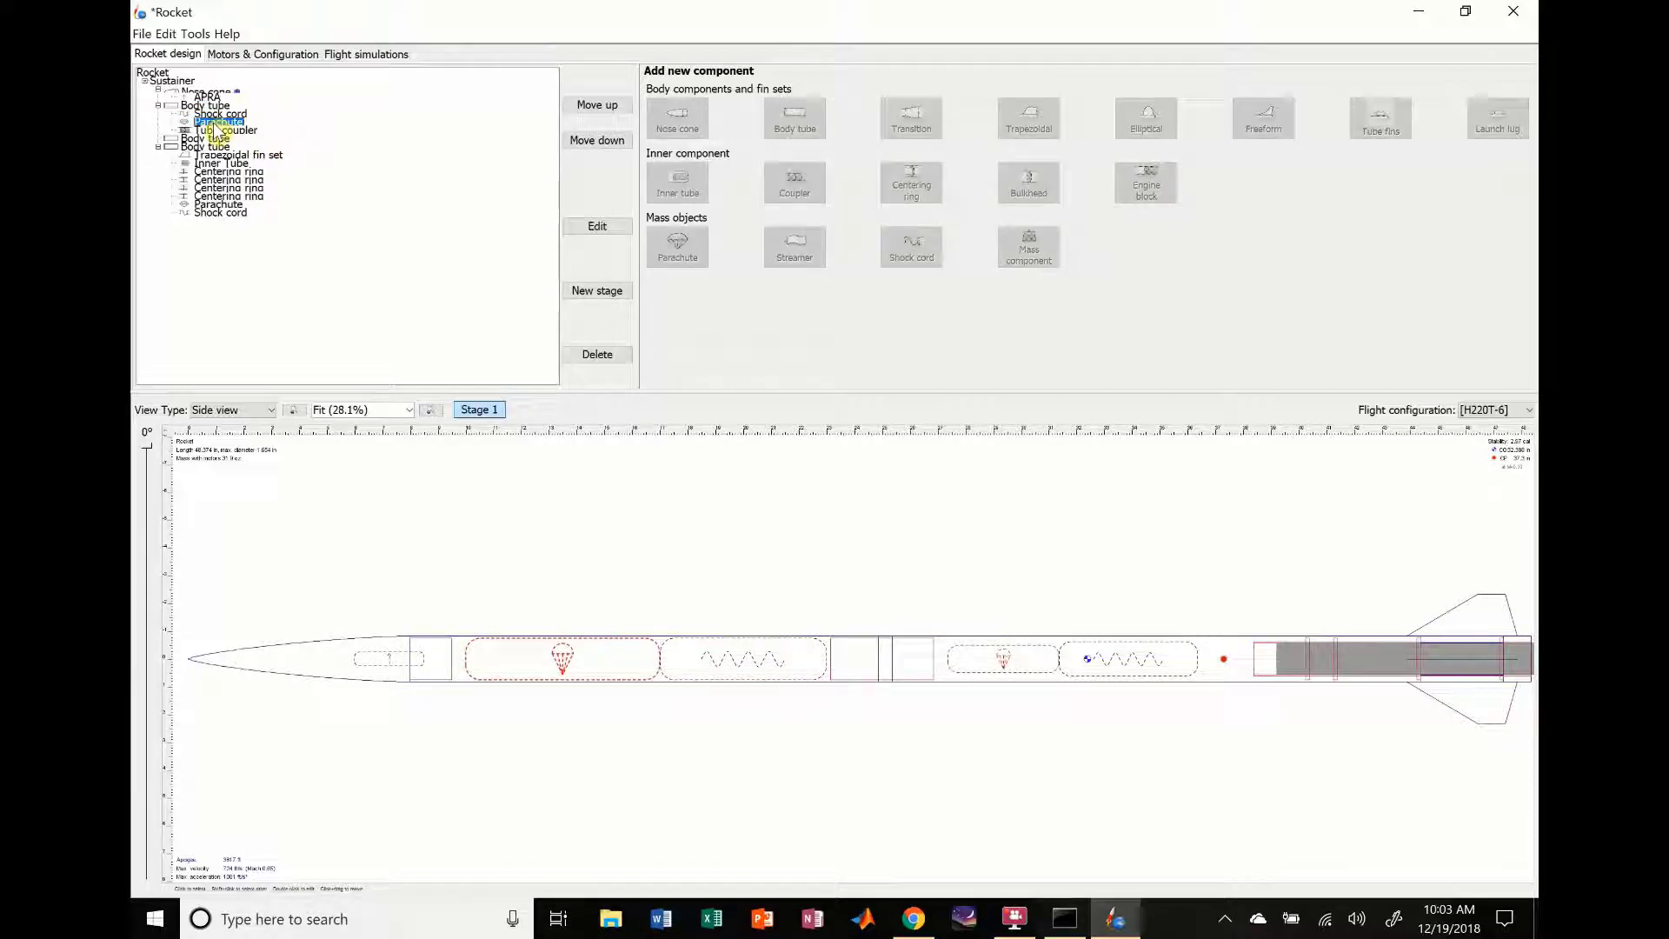
double_click(212, 122)
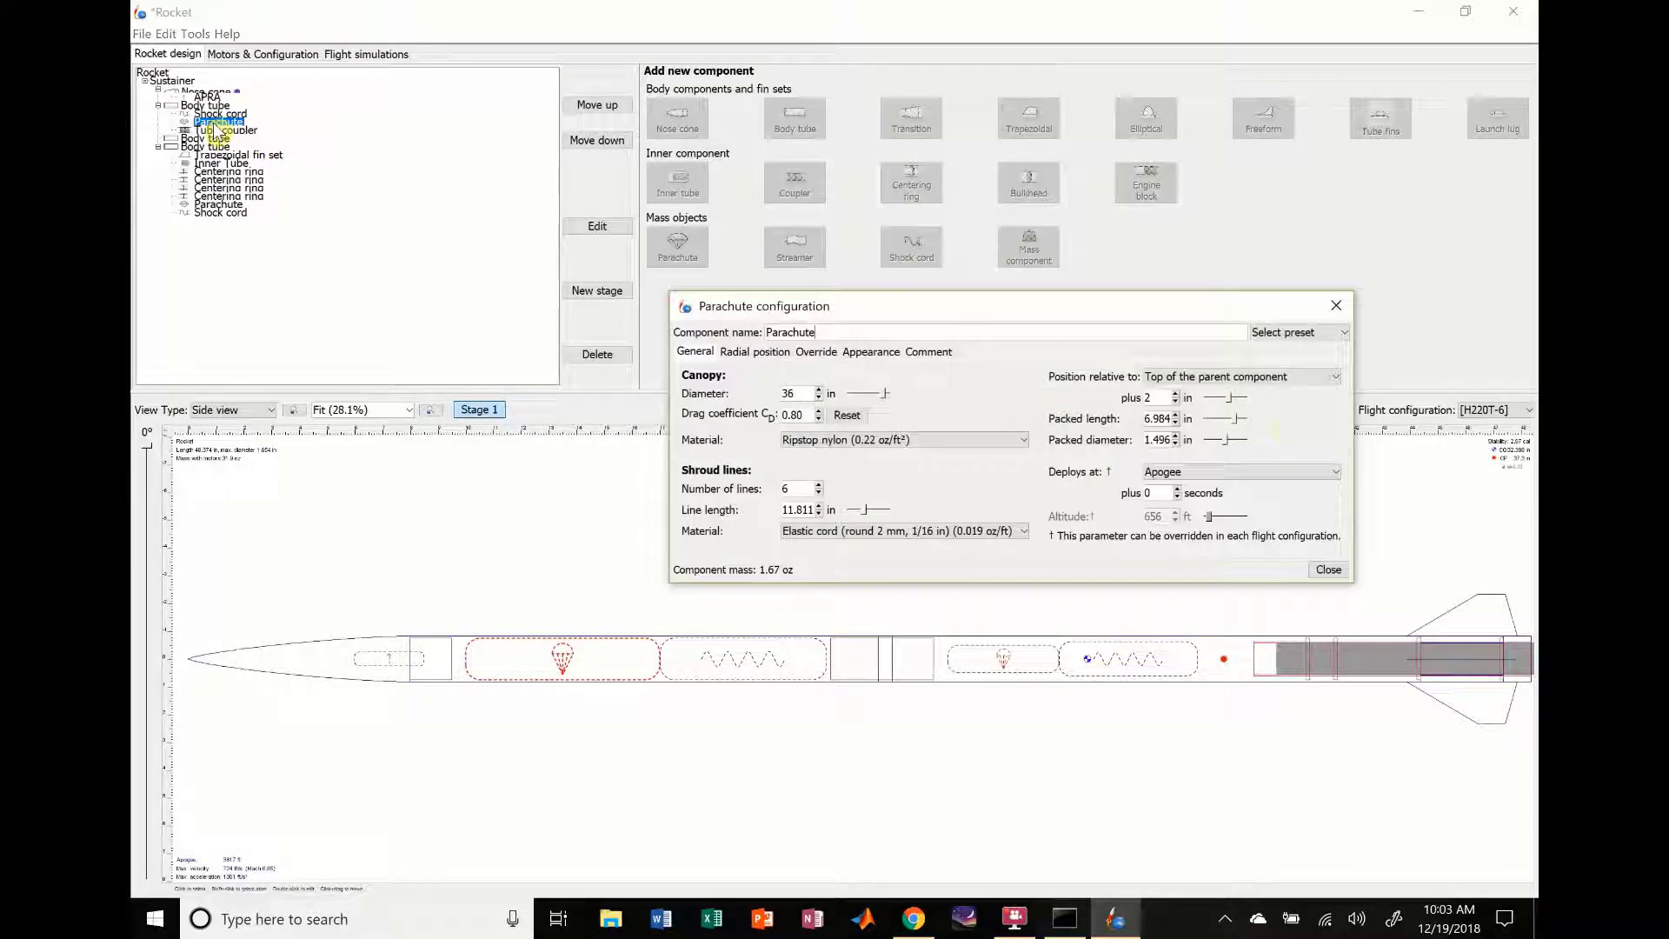
click(1305, 478)
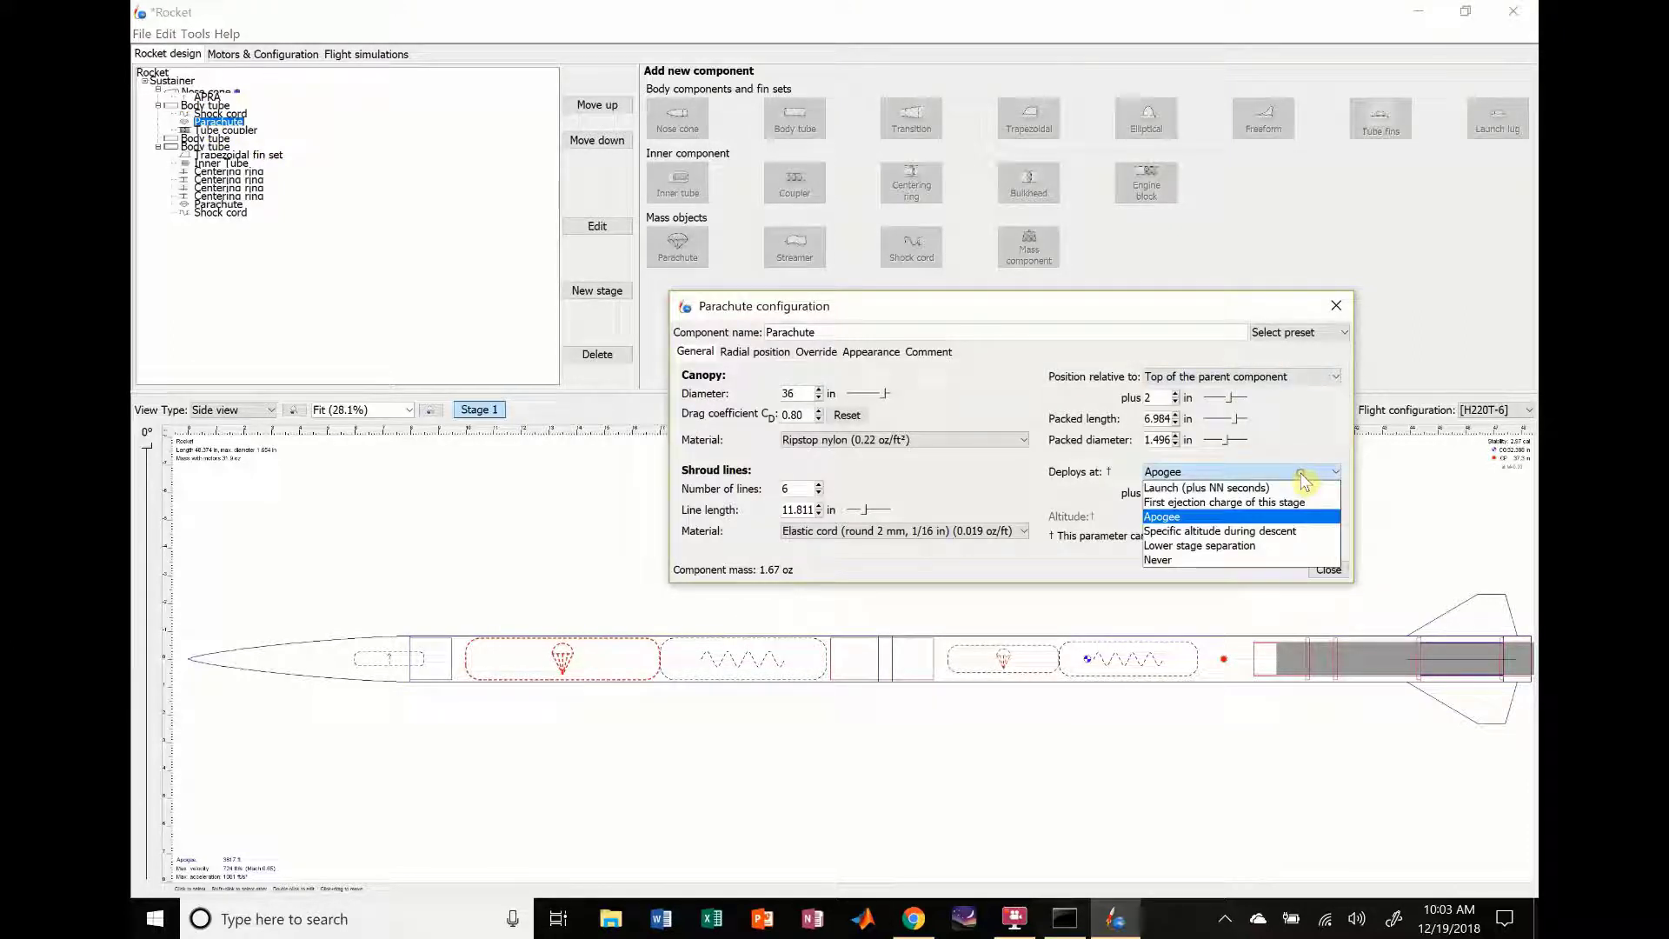
click(1228, 532)
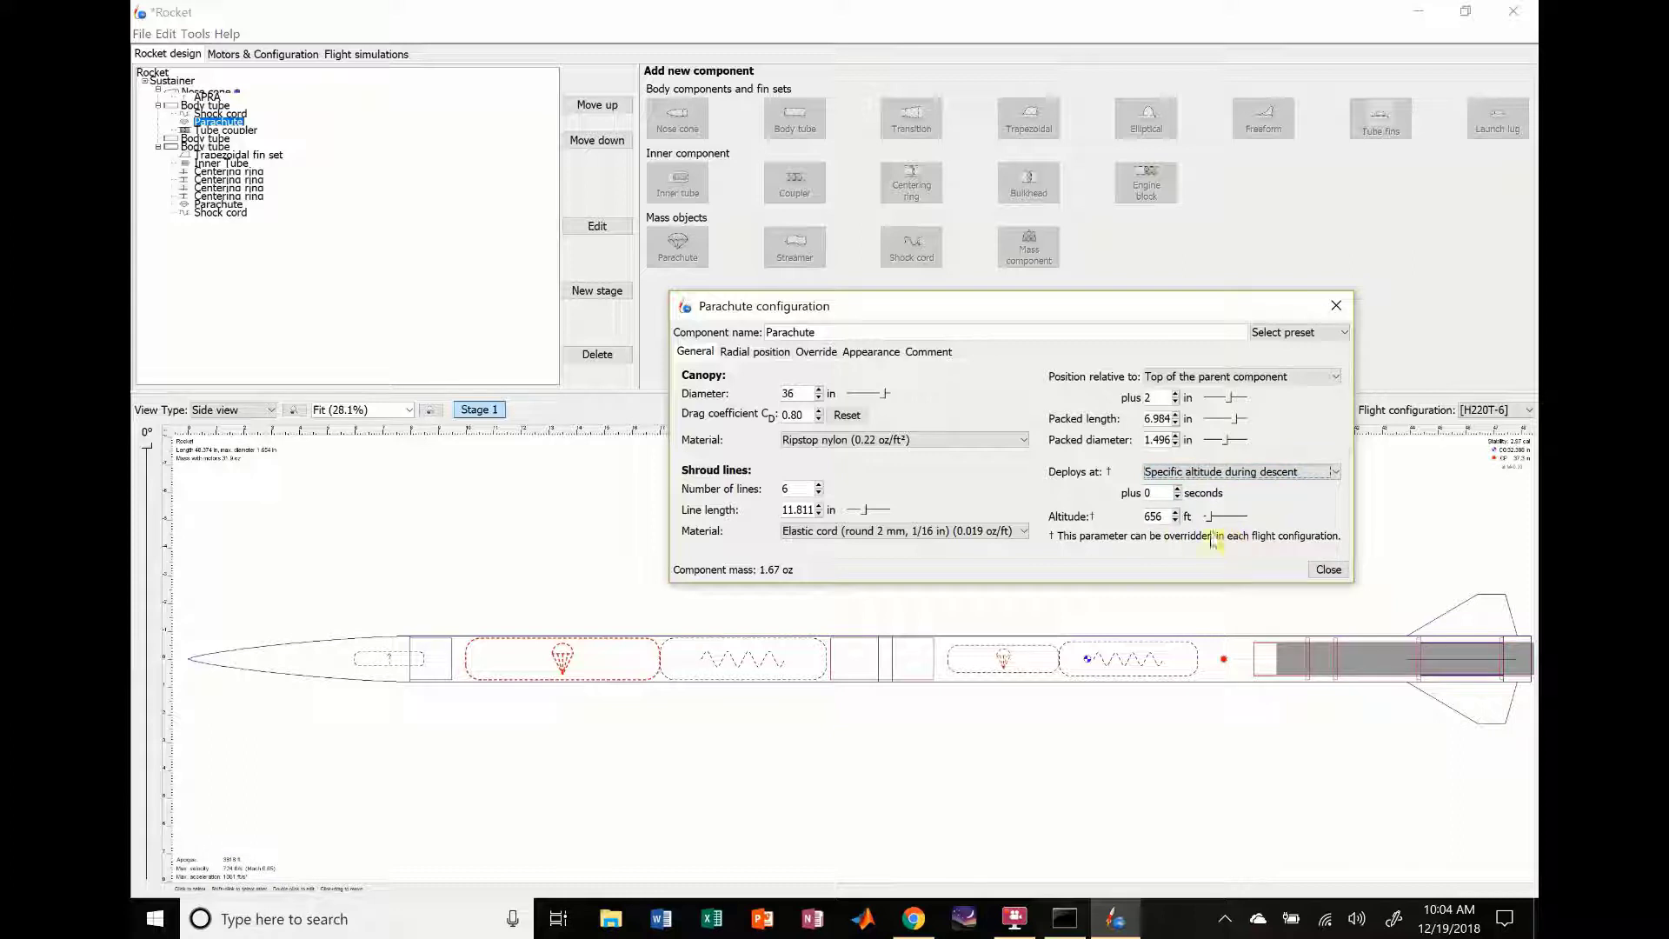
click(1165, 516)
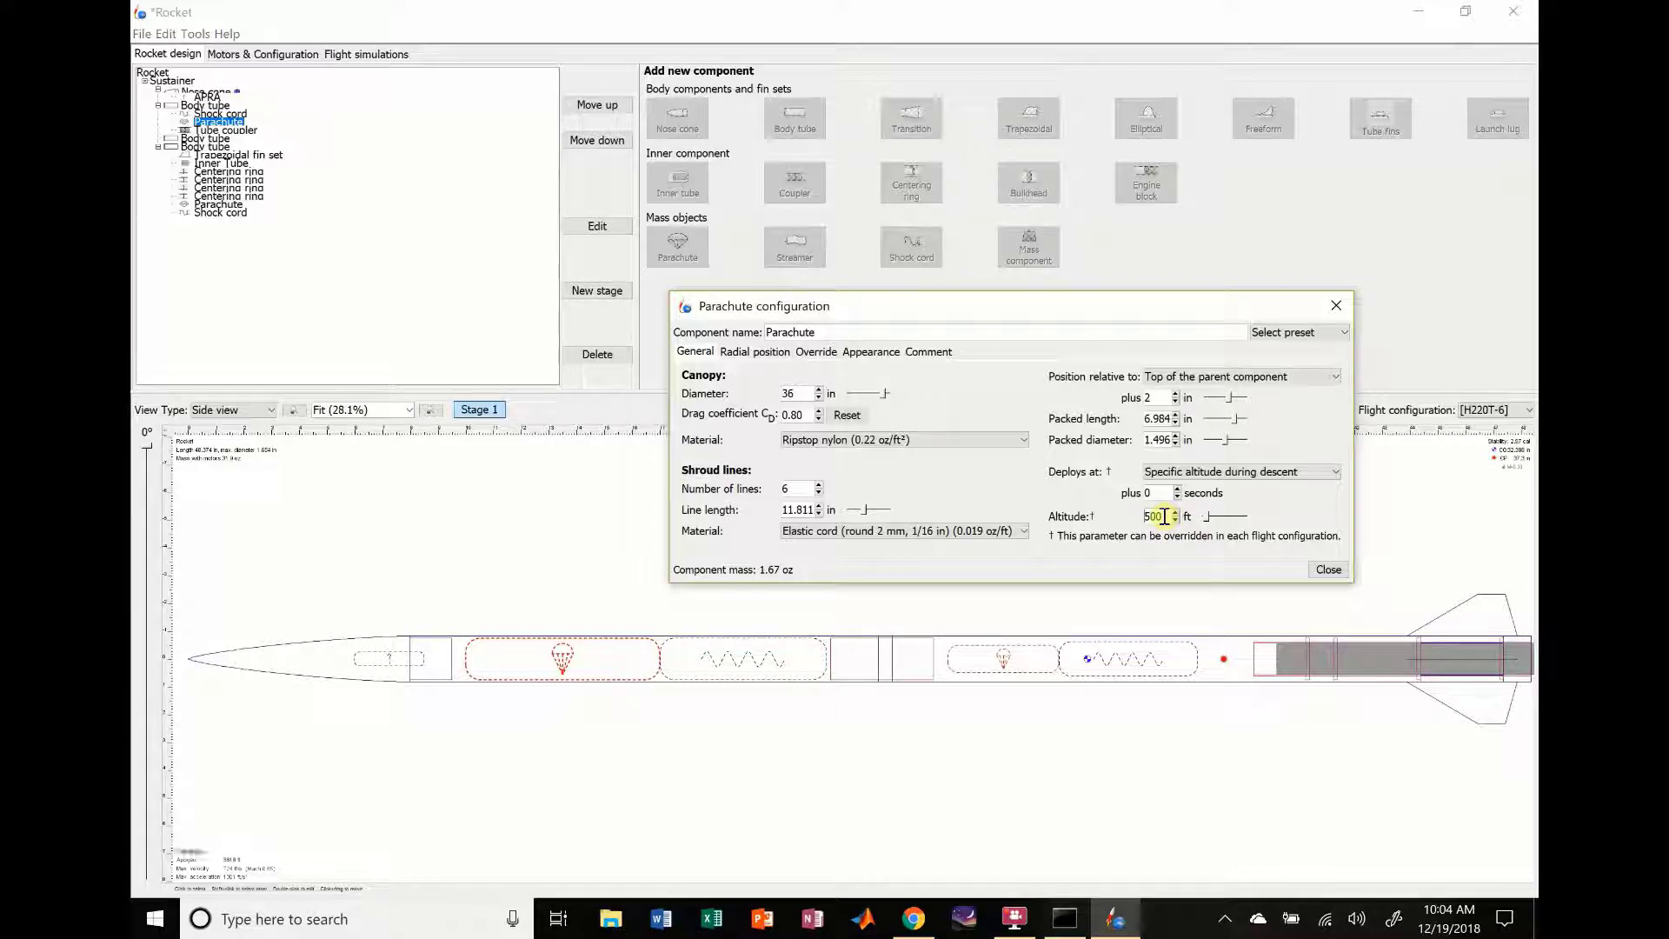
key(Return)
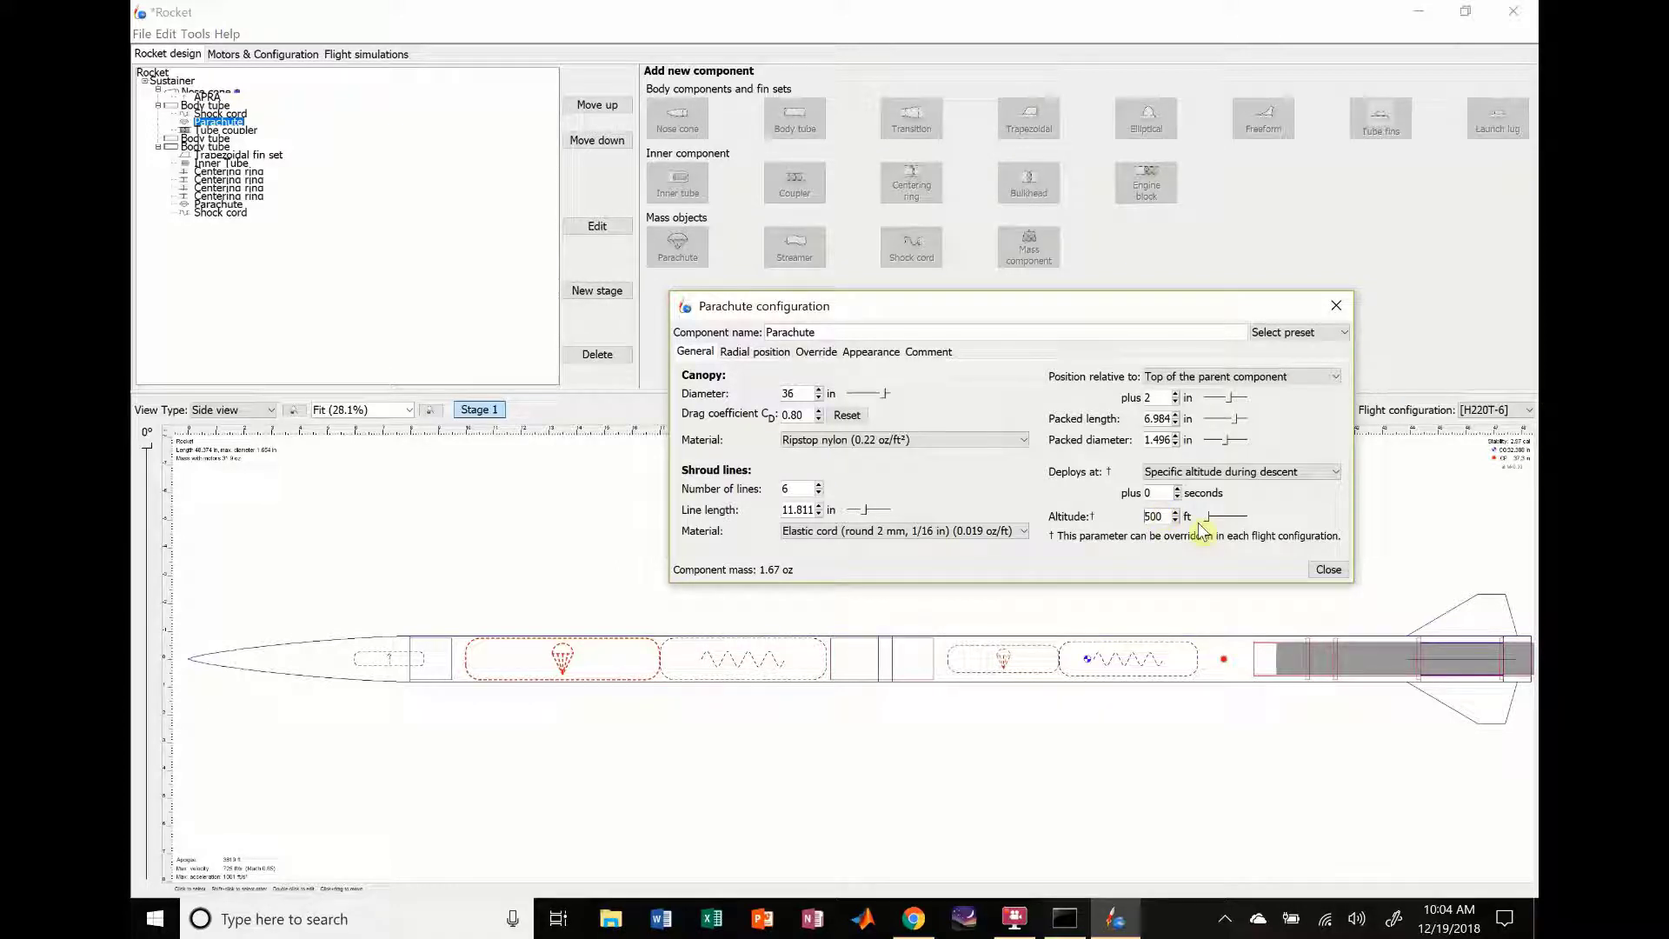
click(1329, 570)
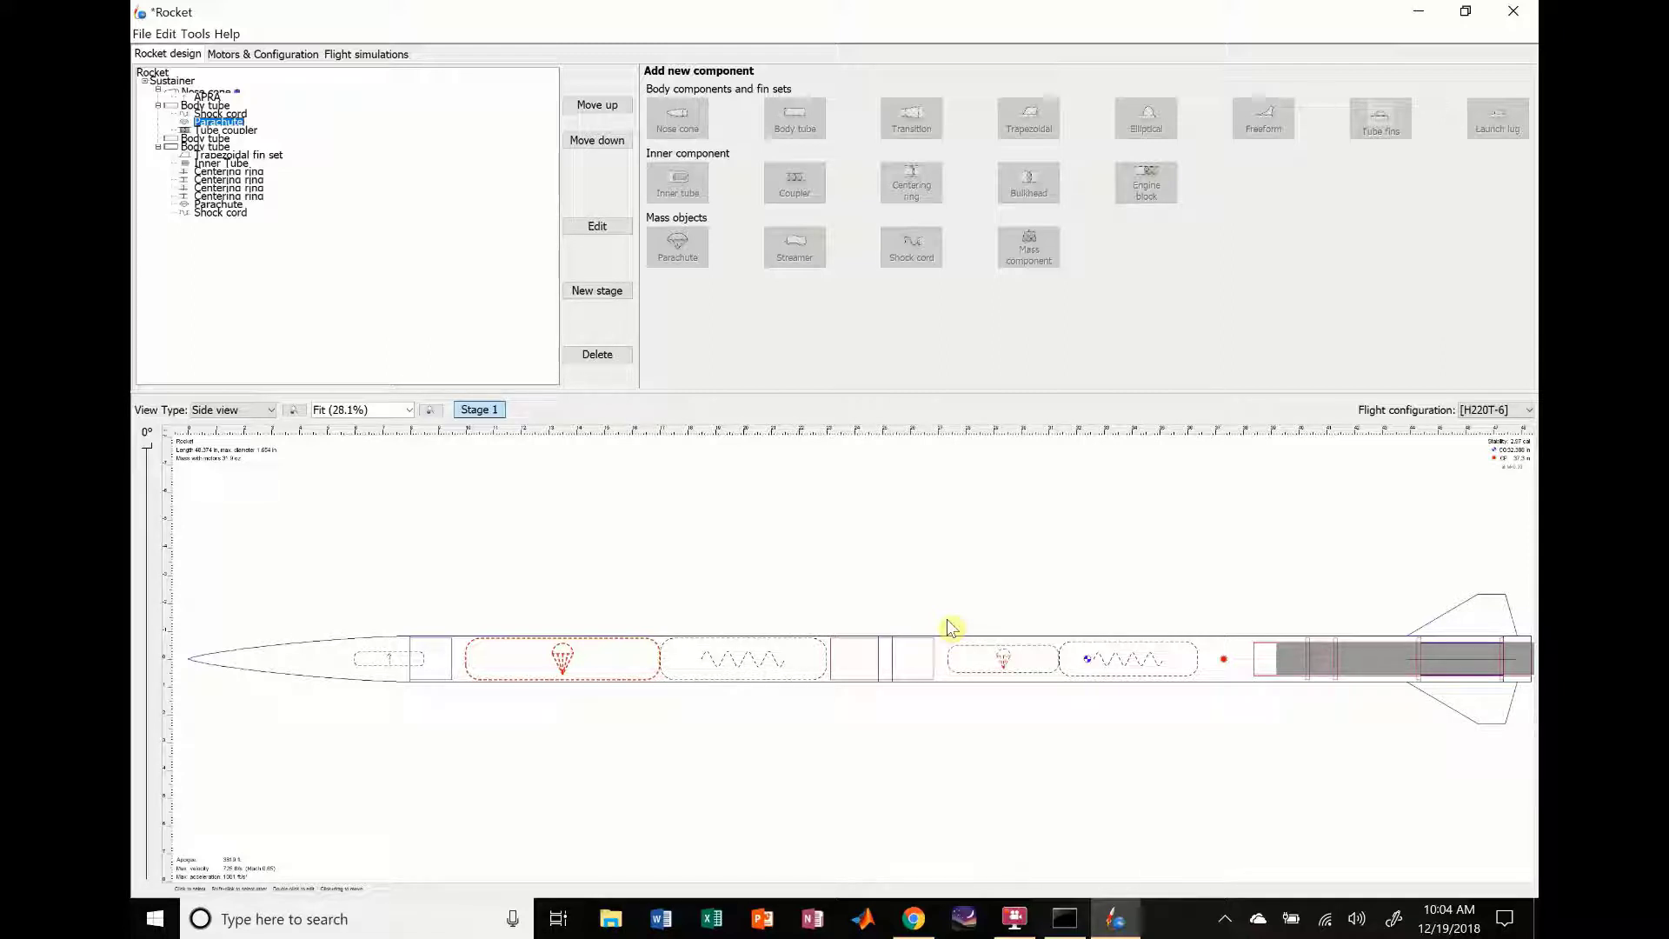
- Select the rear tube, fin set, coupler, front tube and nose cone to review each part
click(972, 662)
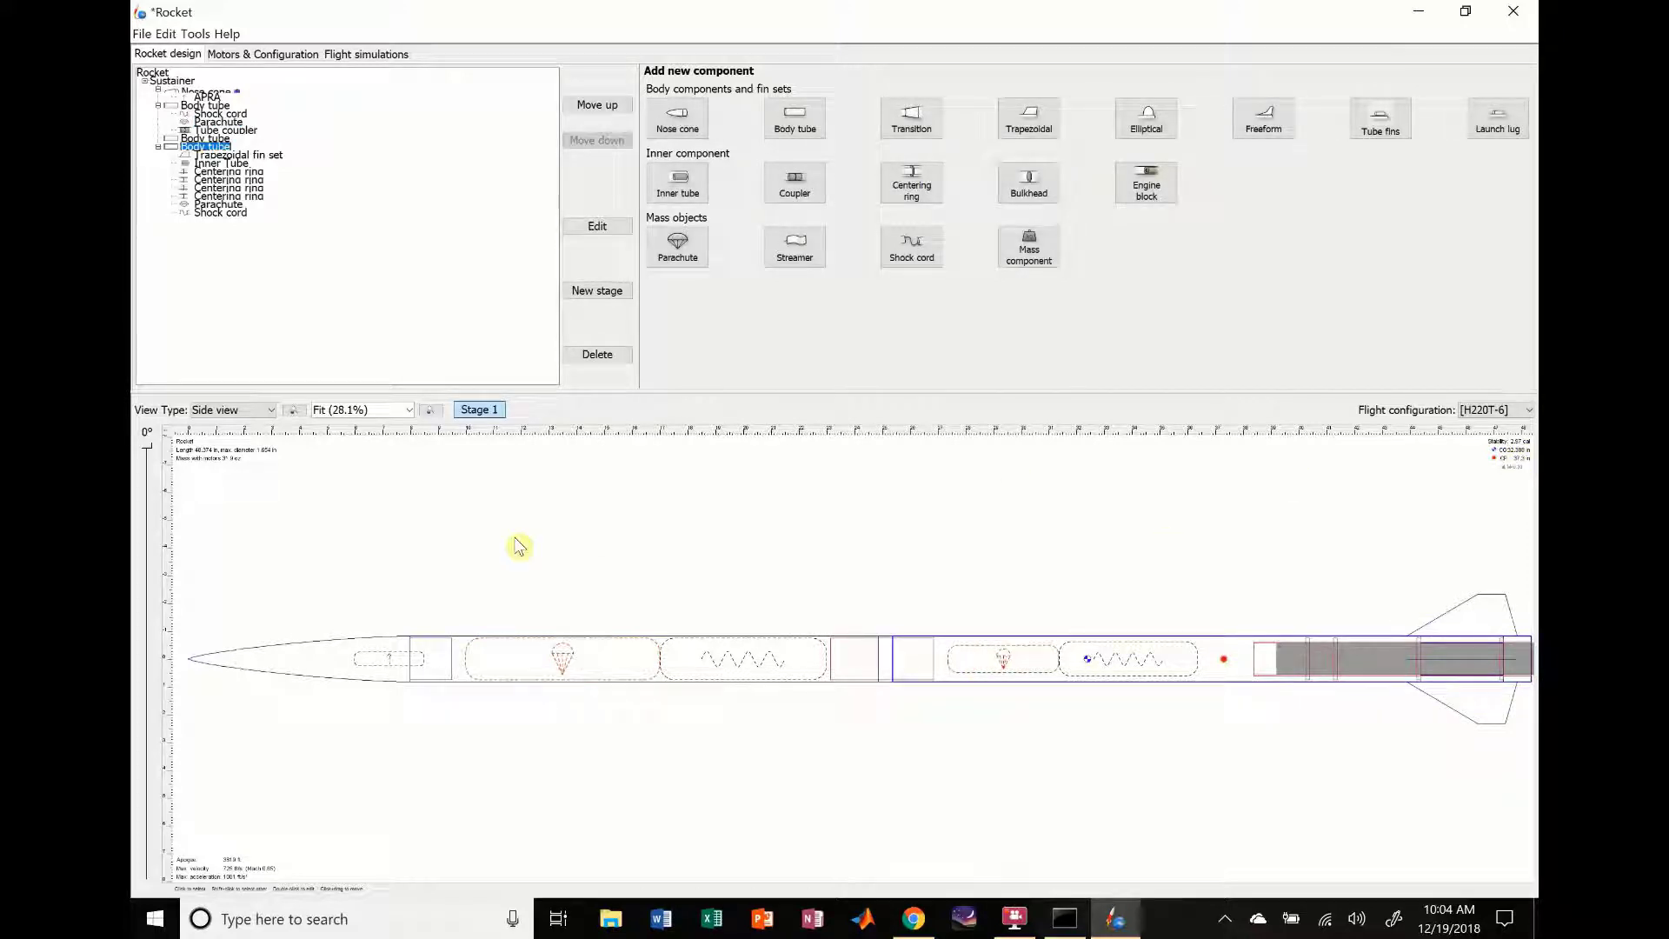
click(1481, 609)
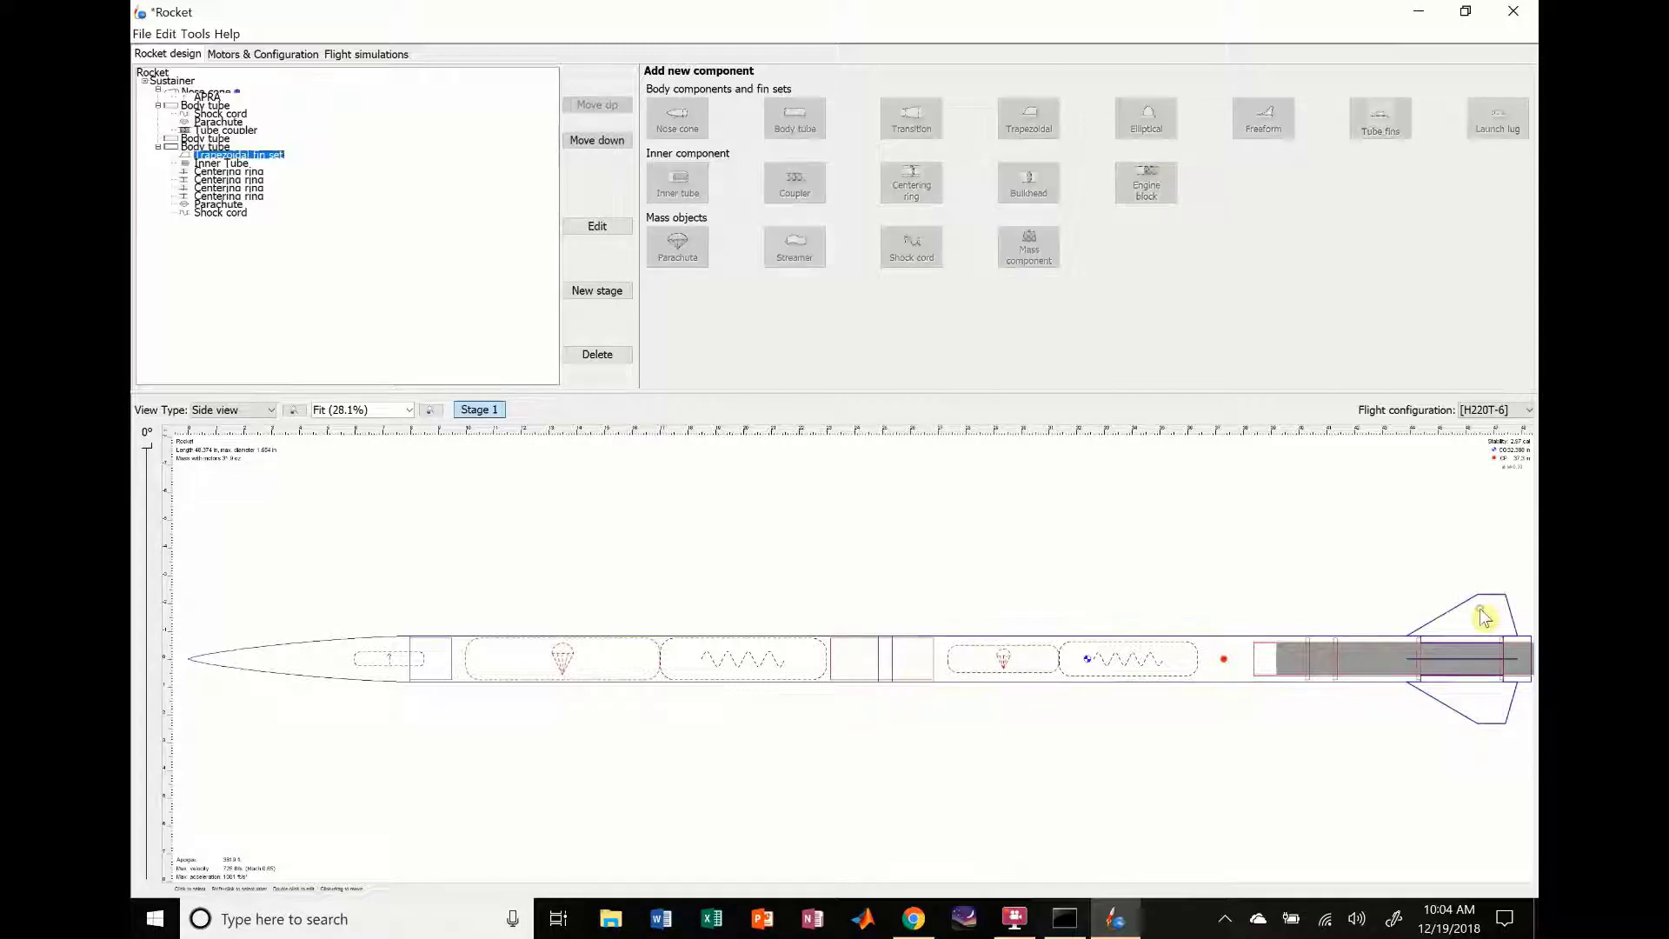
click(924, 665)
click(454, 673)
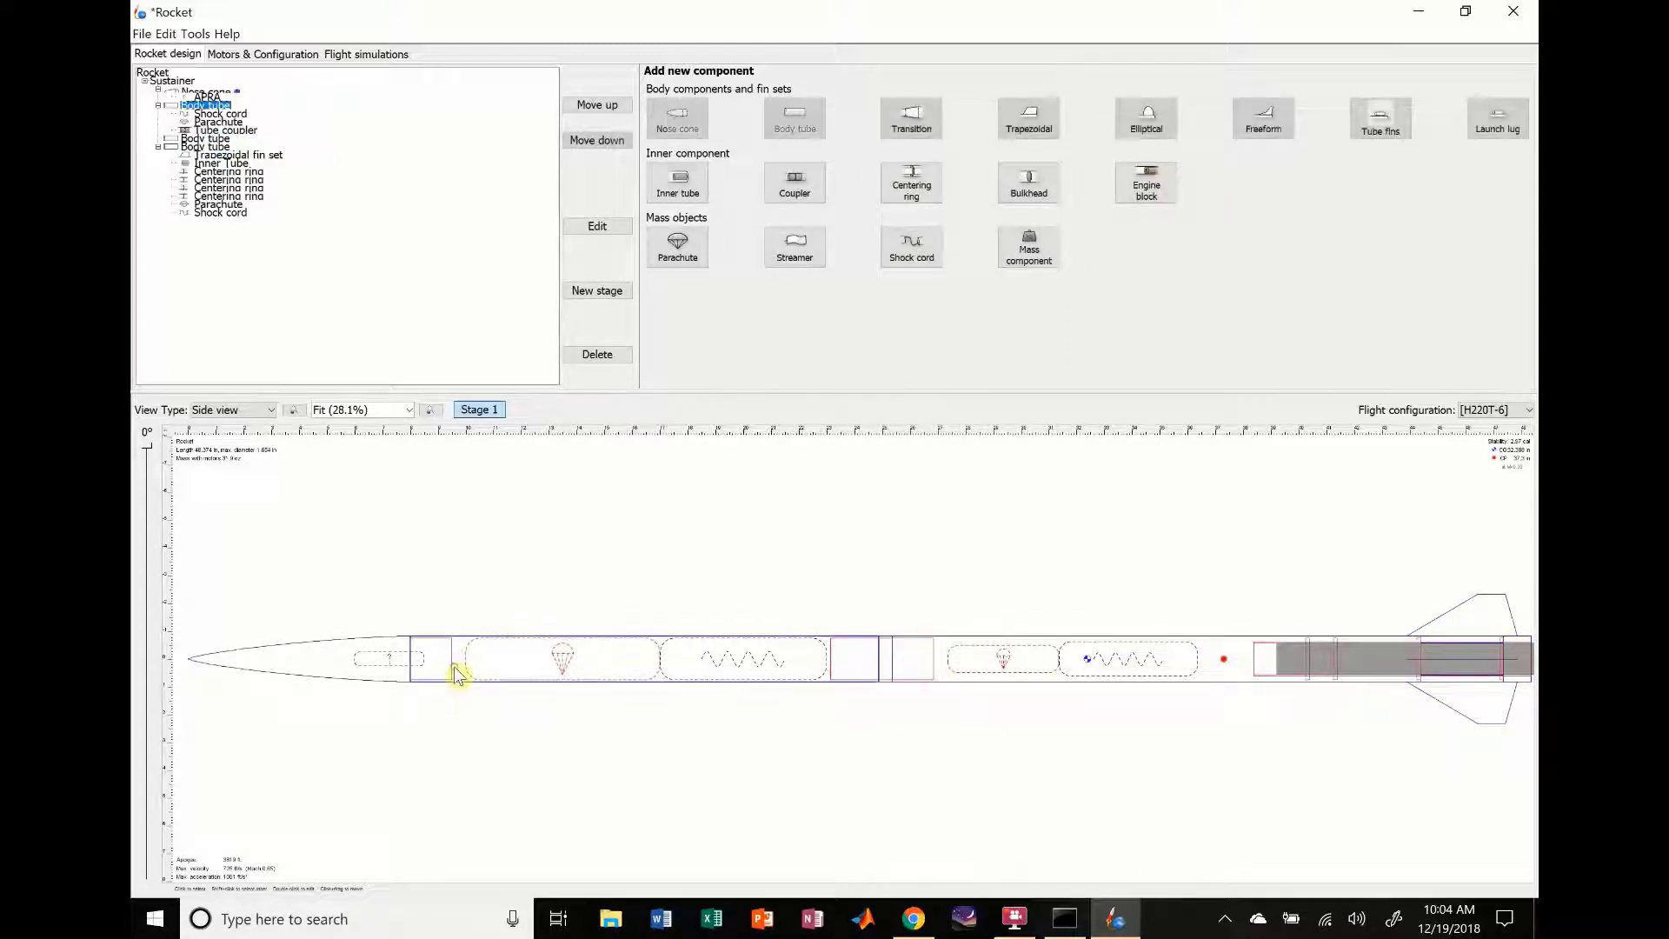
click(385, 667)
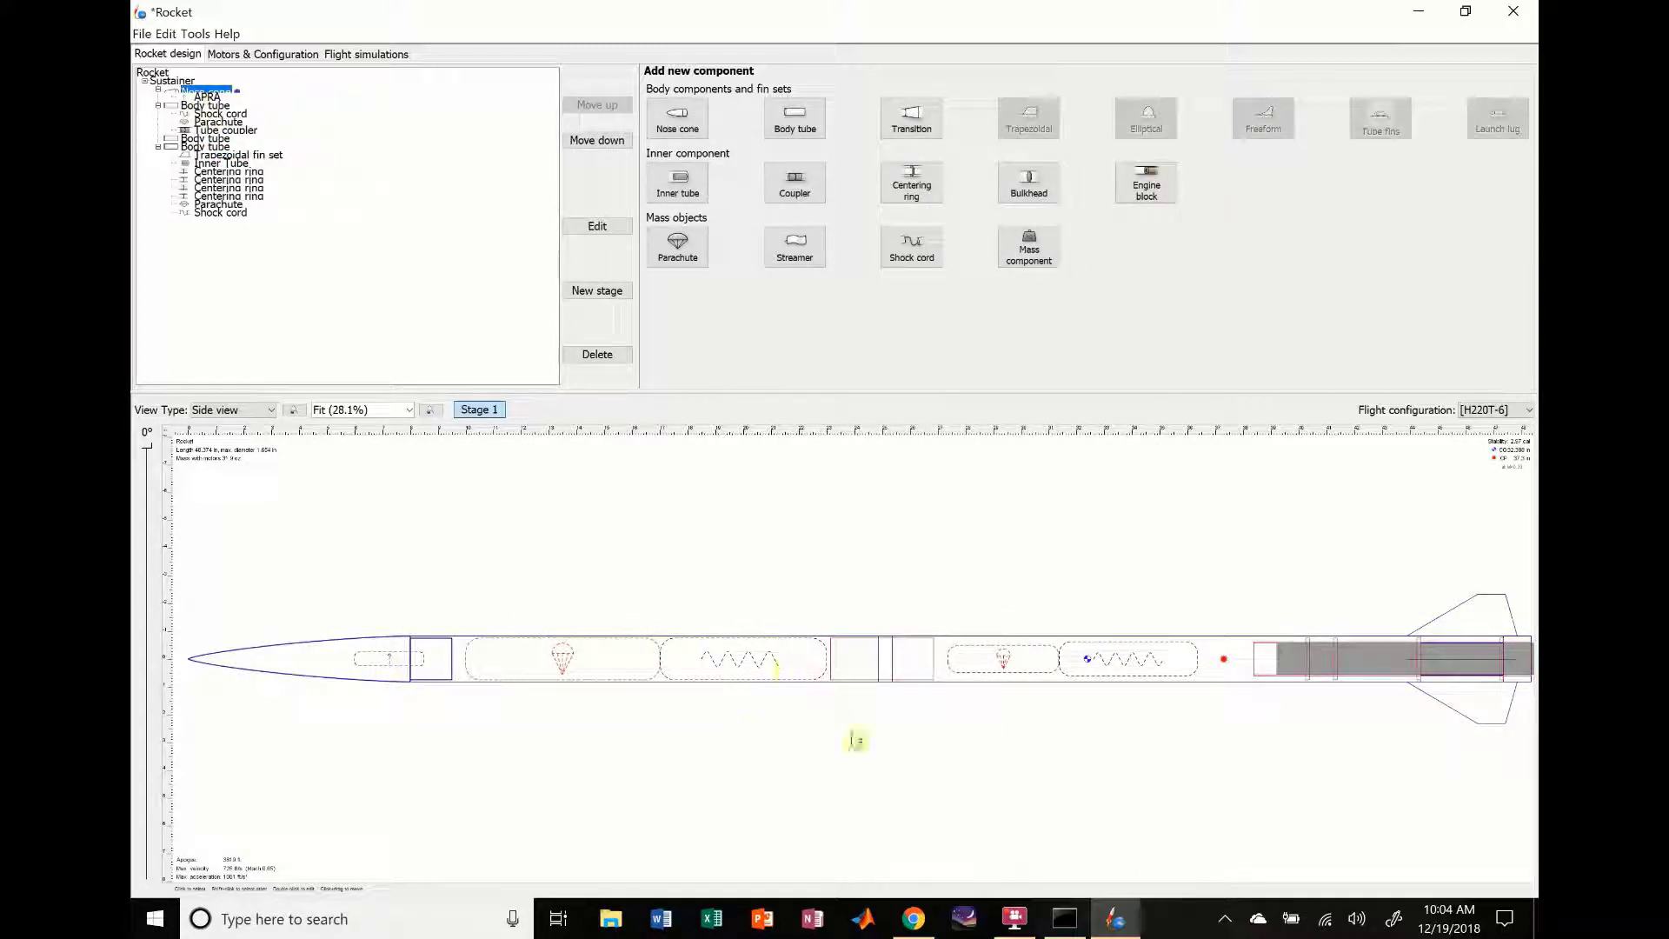
click(866, 674)
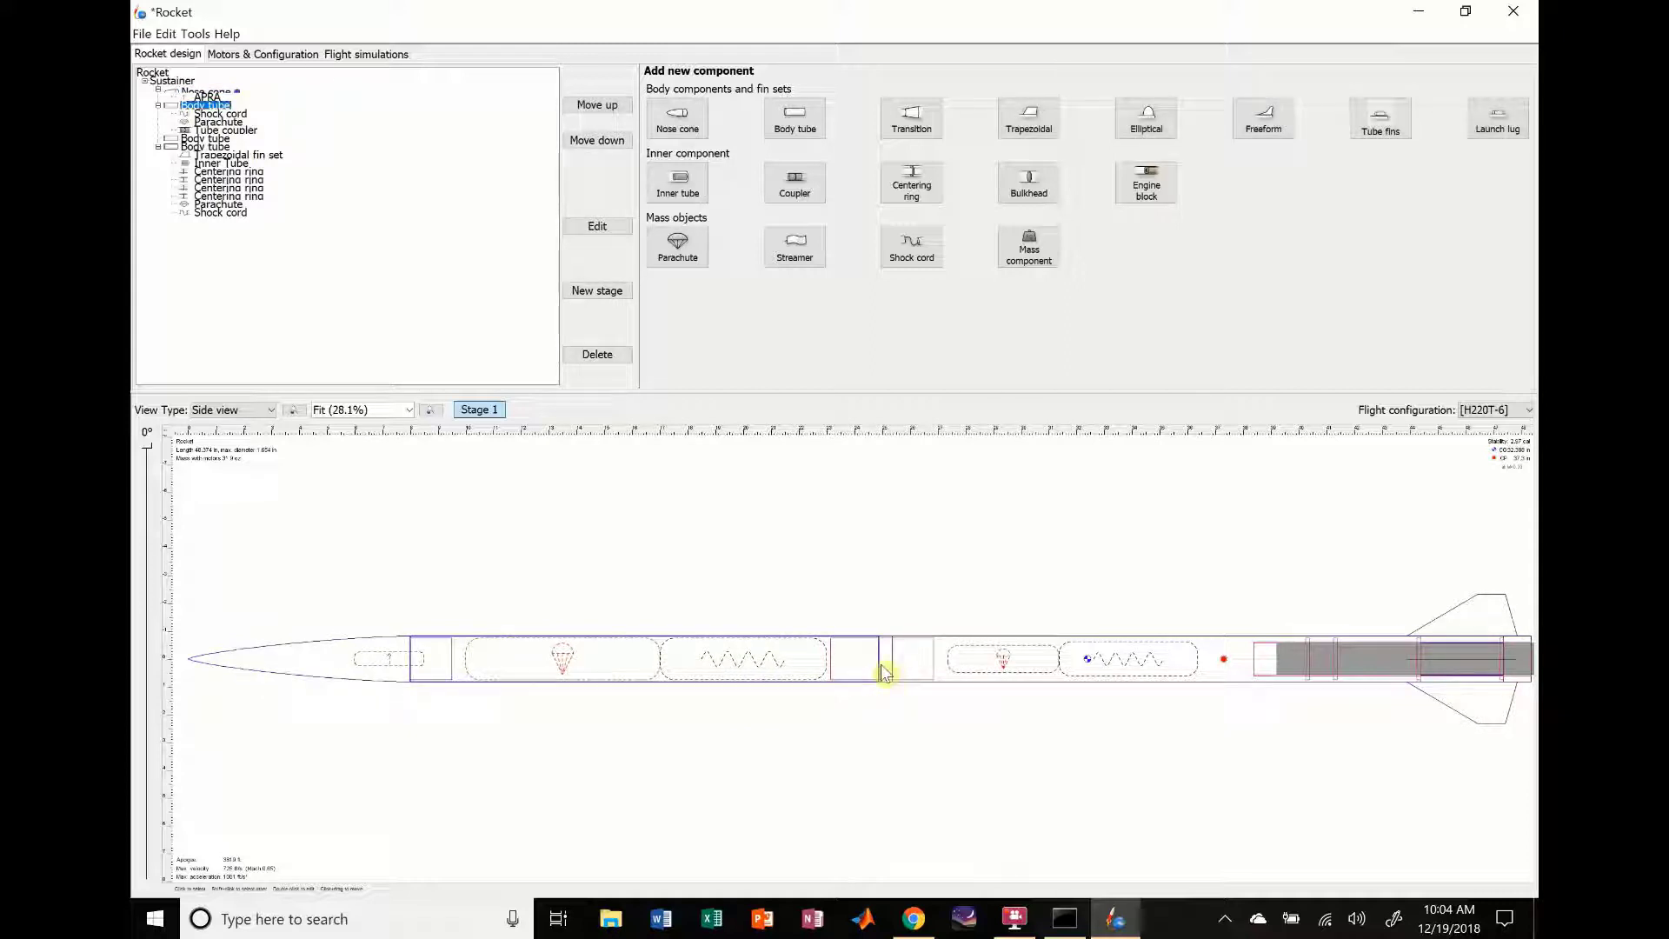
click(891, 674)
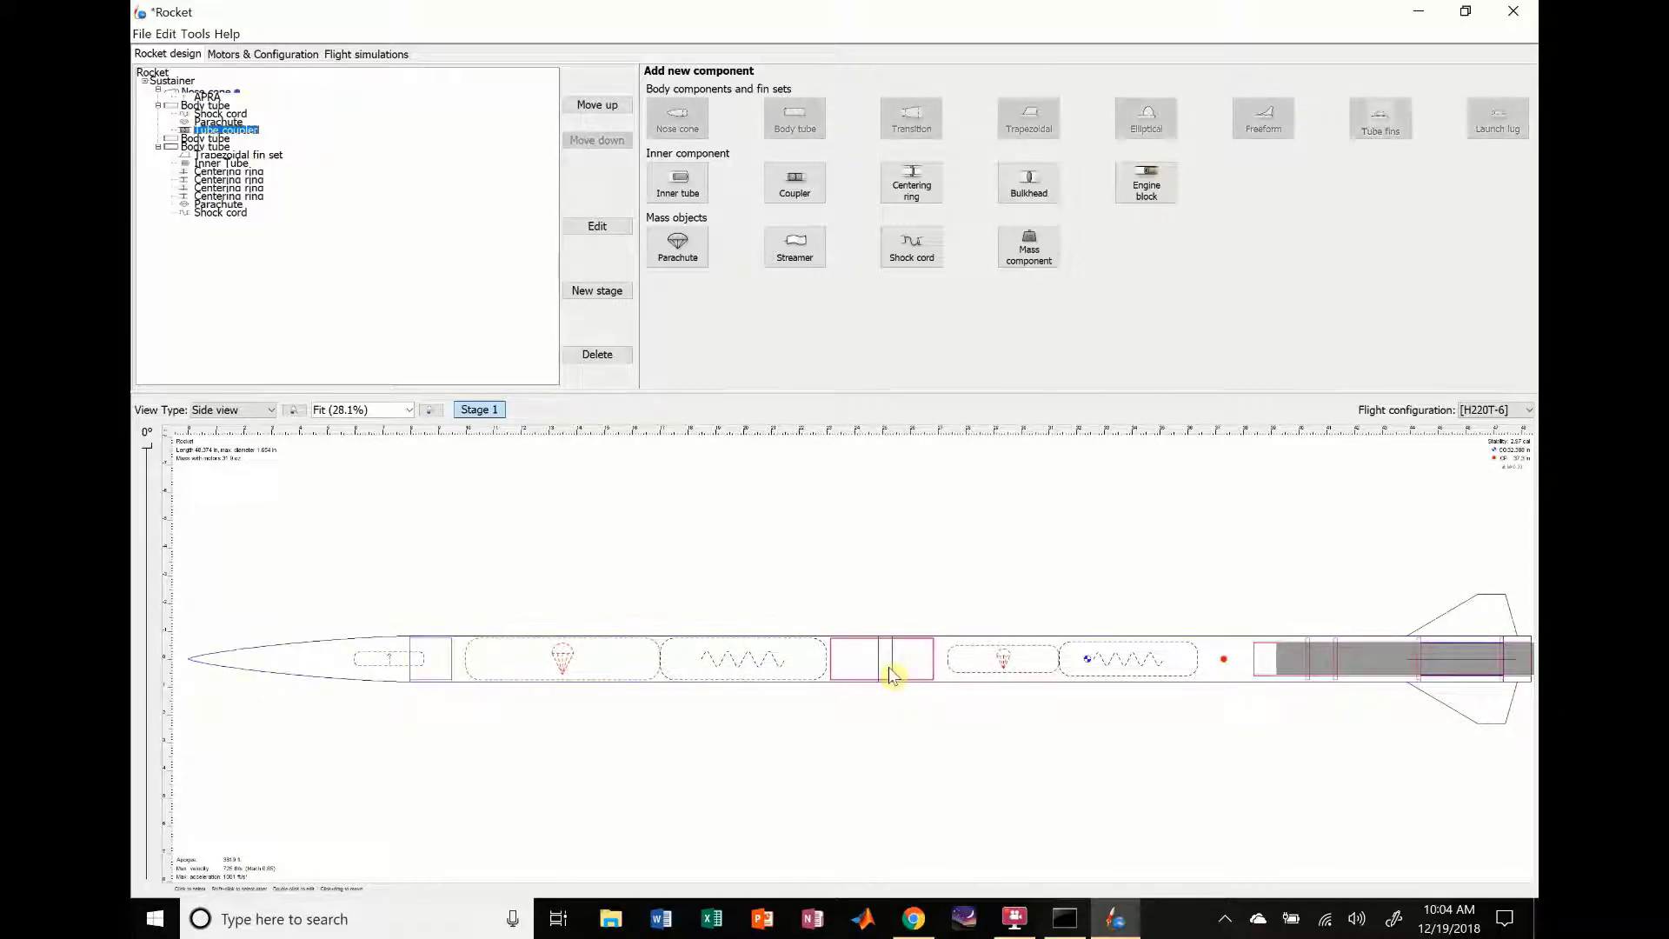
click(249, 57)
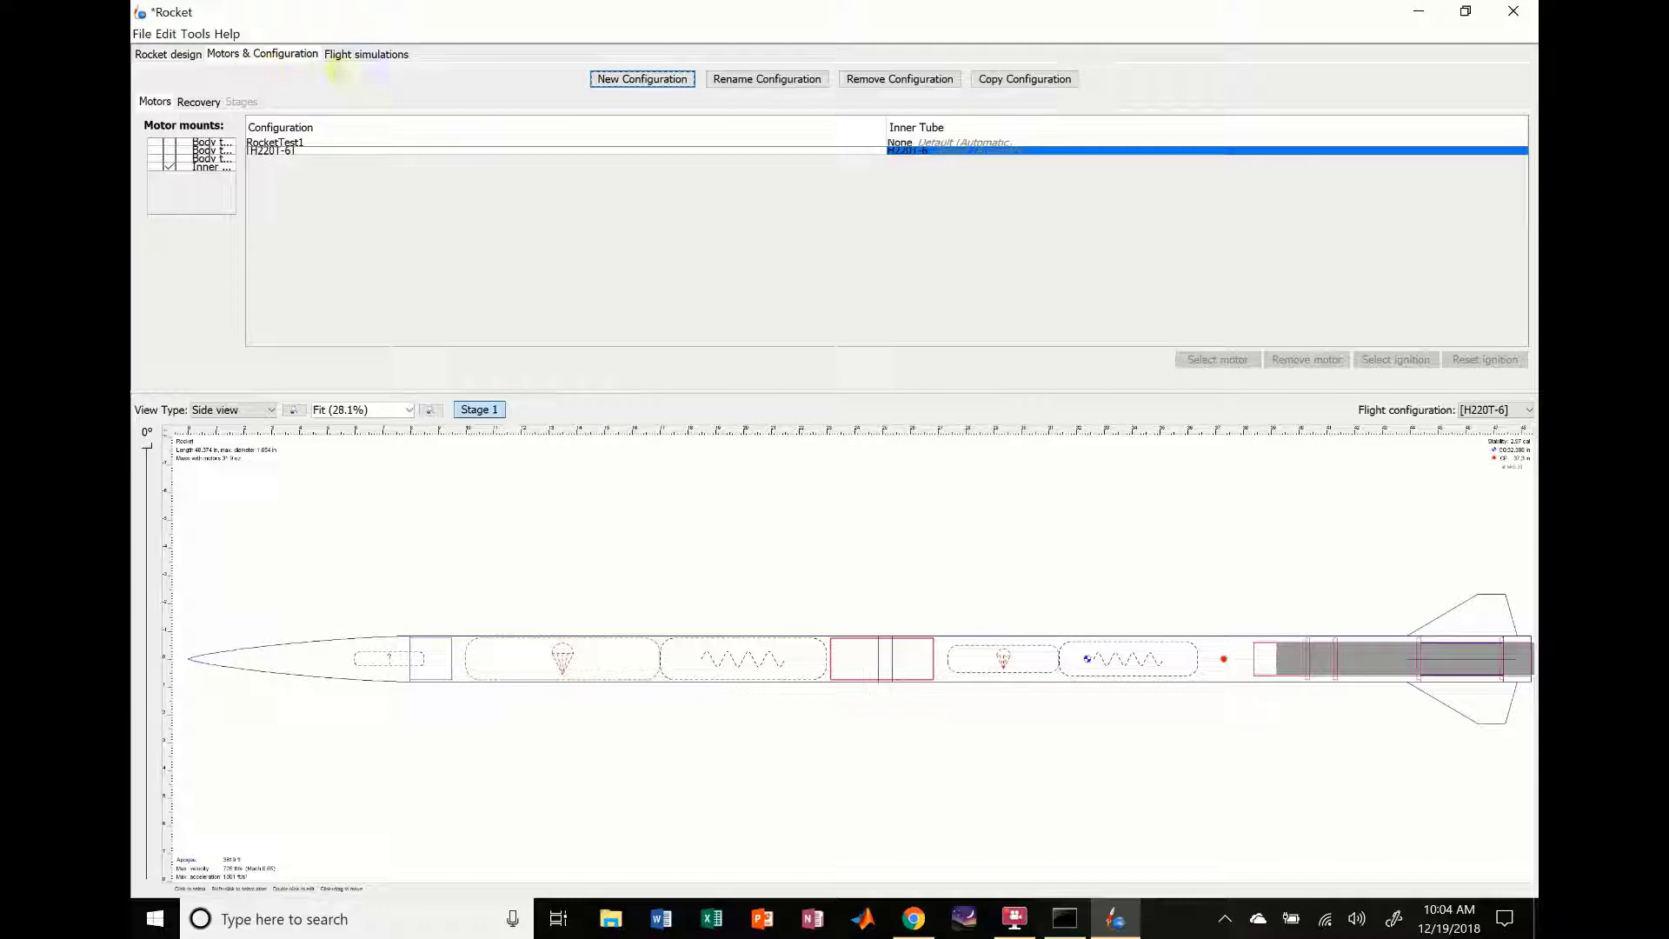
click(357, 57)
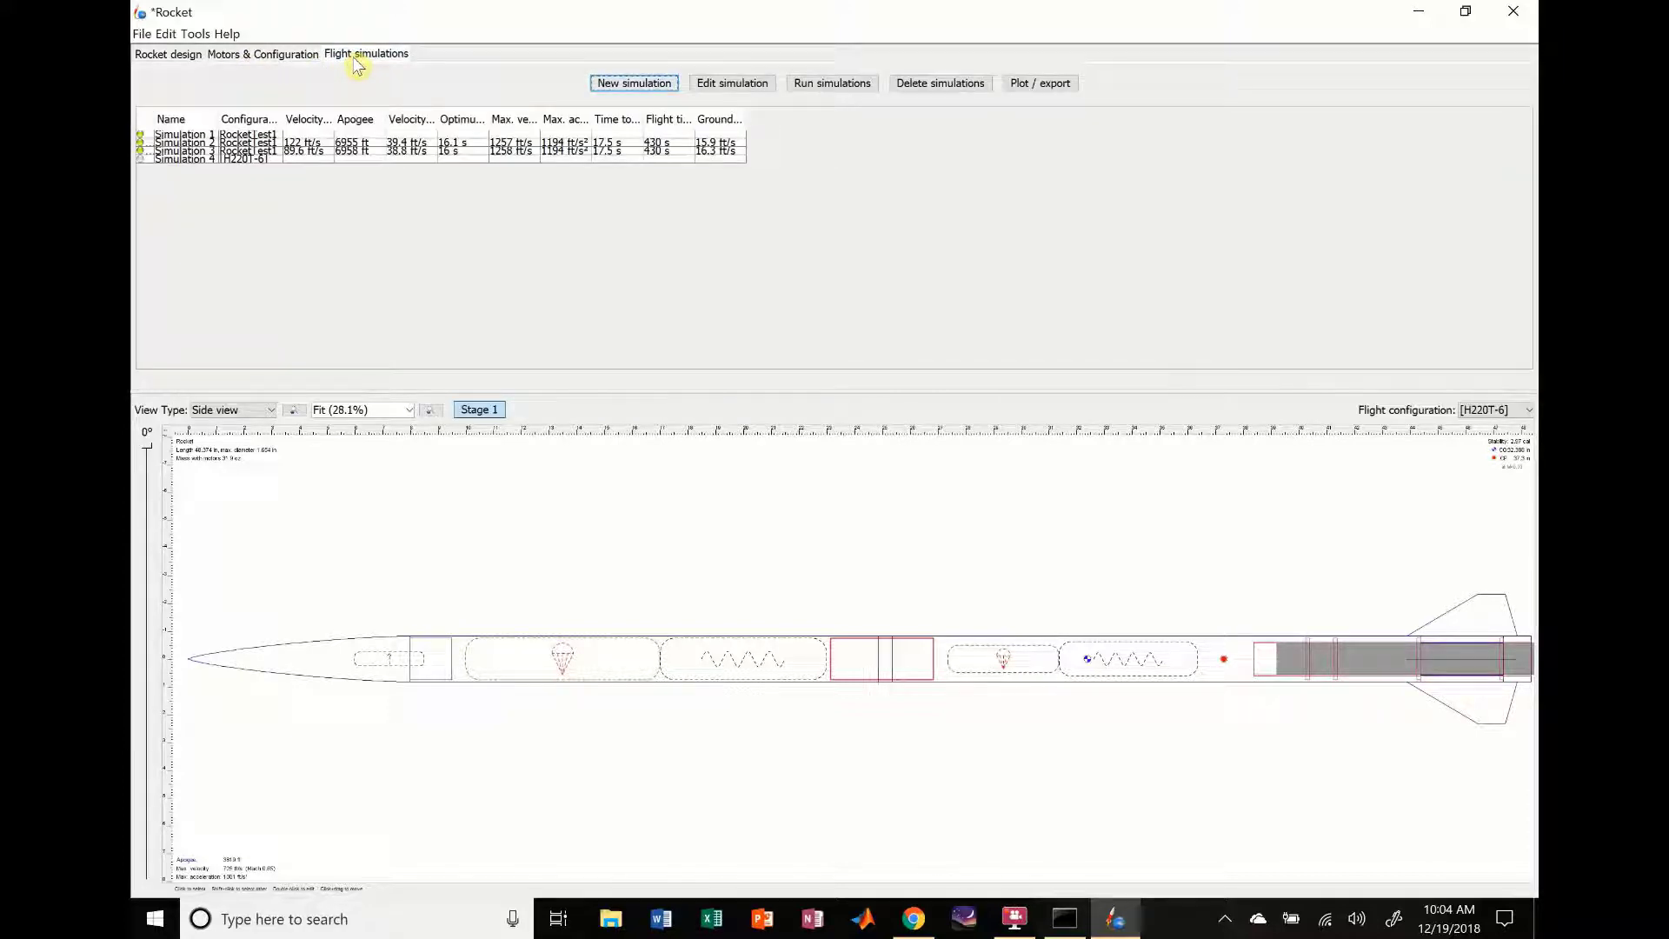
click(182, 135)
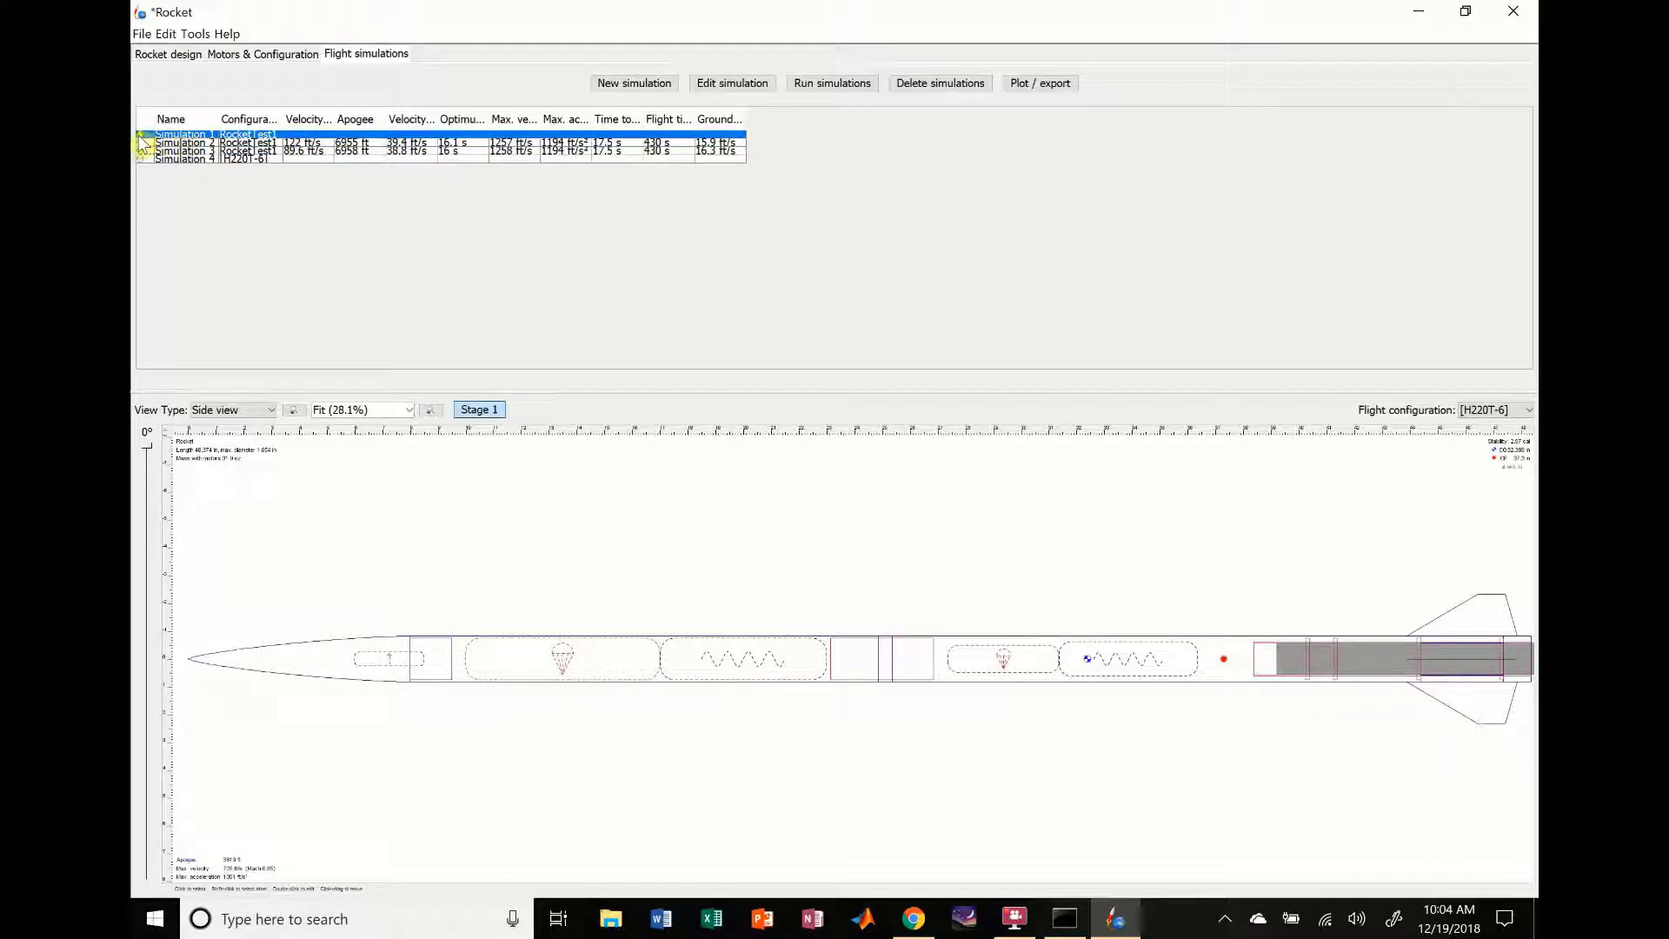
mouse_move(143, 144)
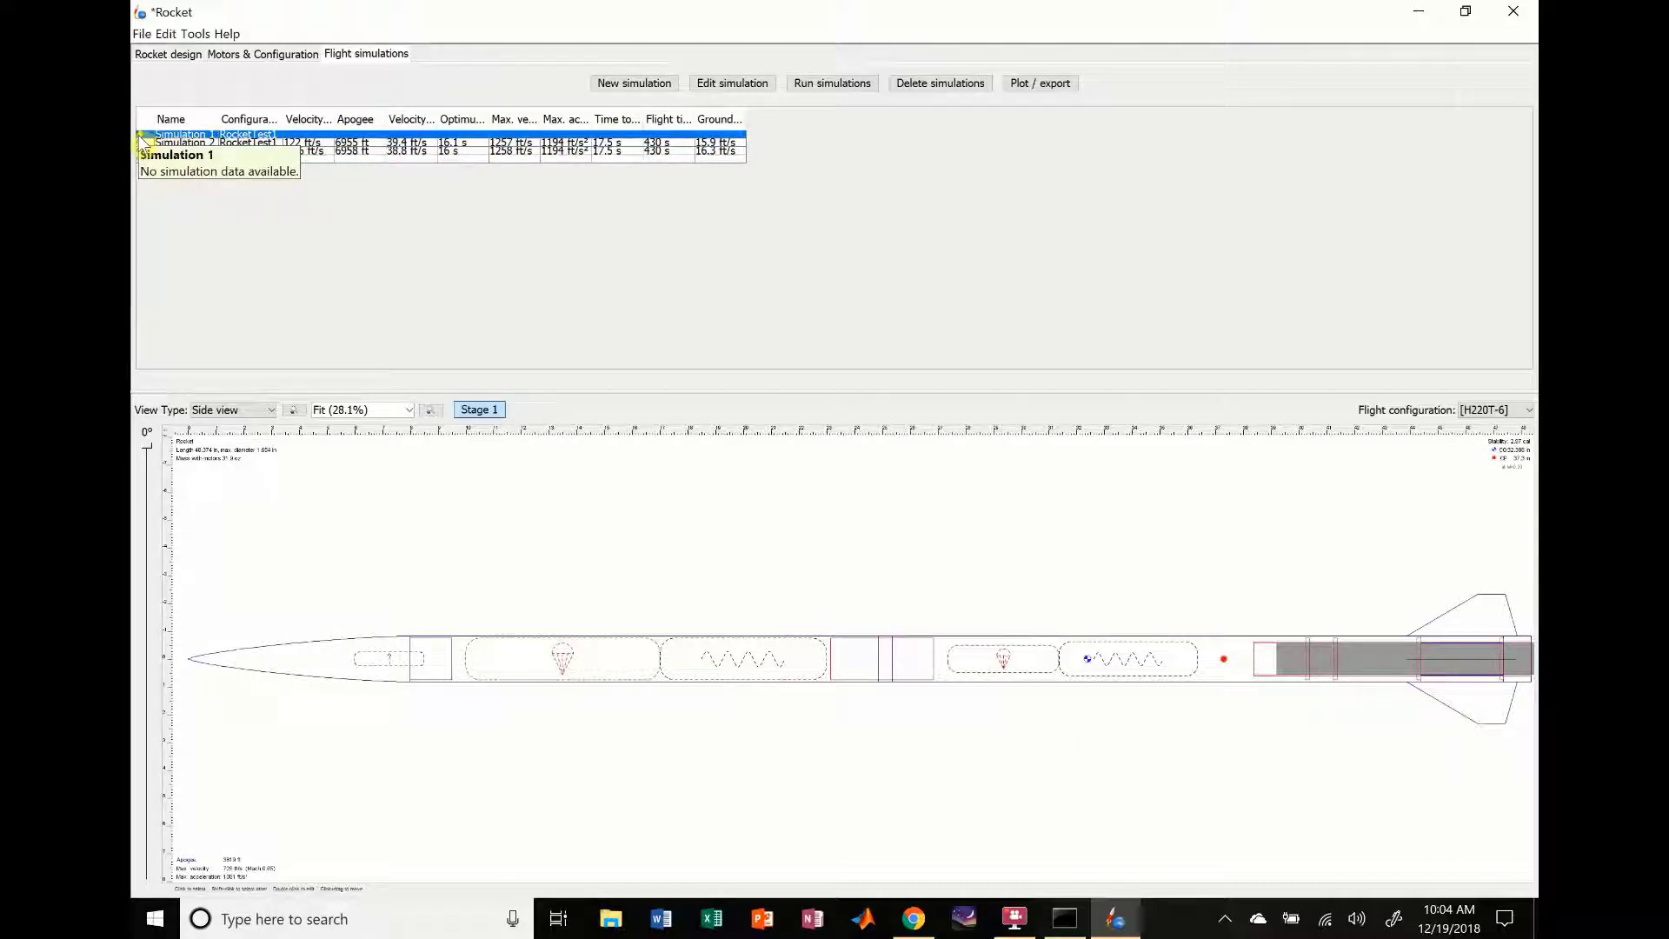
- Create a new Simulation 5 and run it with its default settings
click(631, 87)
drag(495, 39, 661, 131)
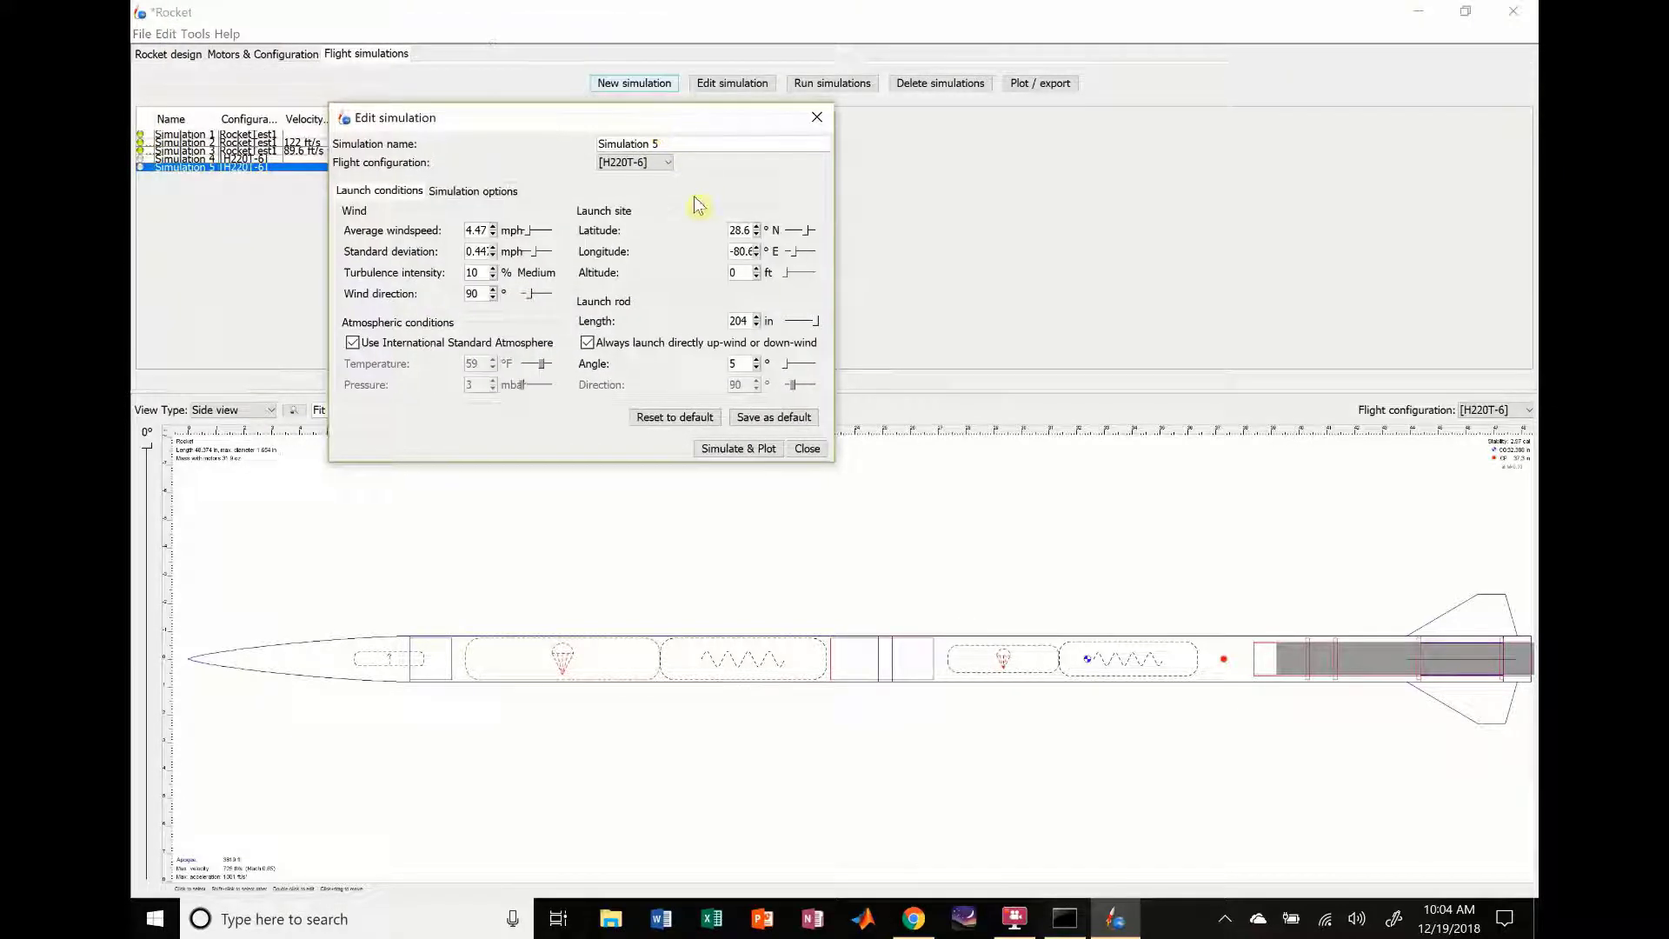
click(726, 454)
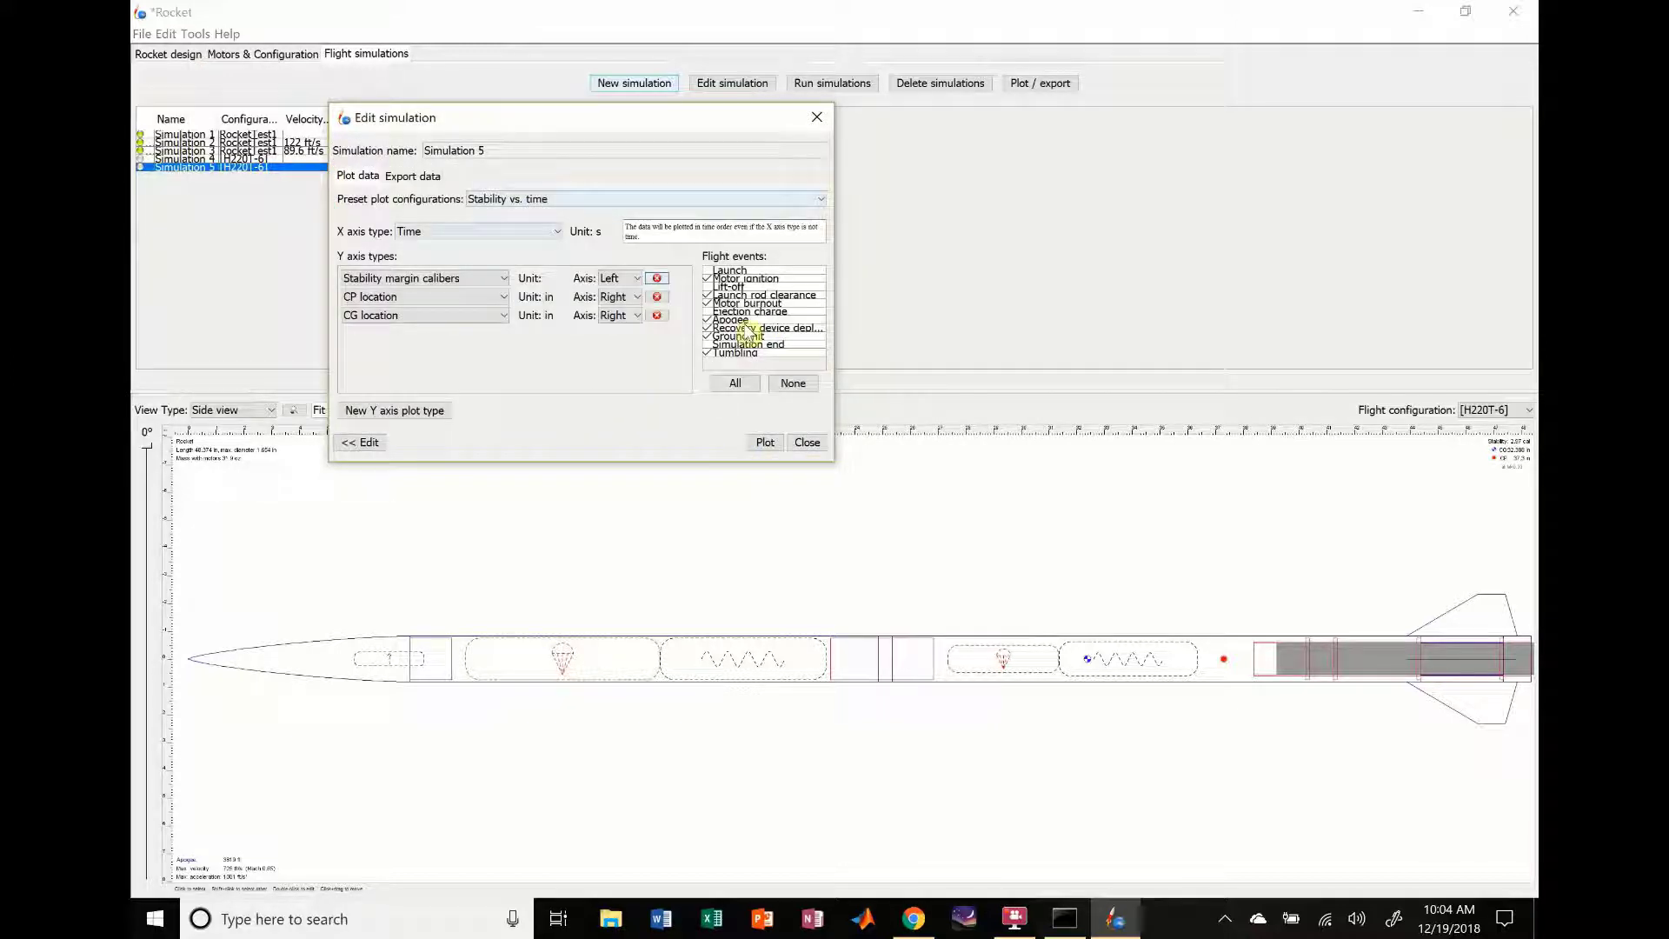
- Plot Simulation 5 as 'Vertical motion vs. time', showing about 3,800 ft apogee near 14 s
click(584, 205)
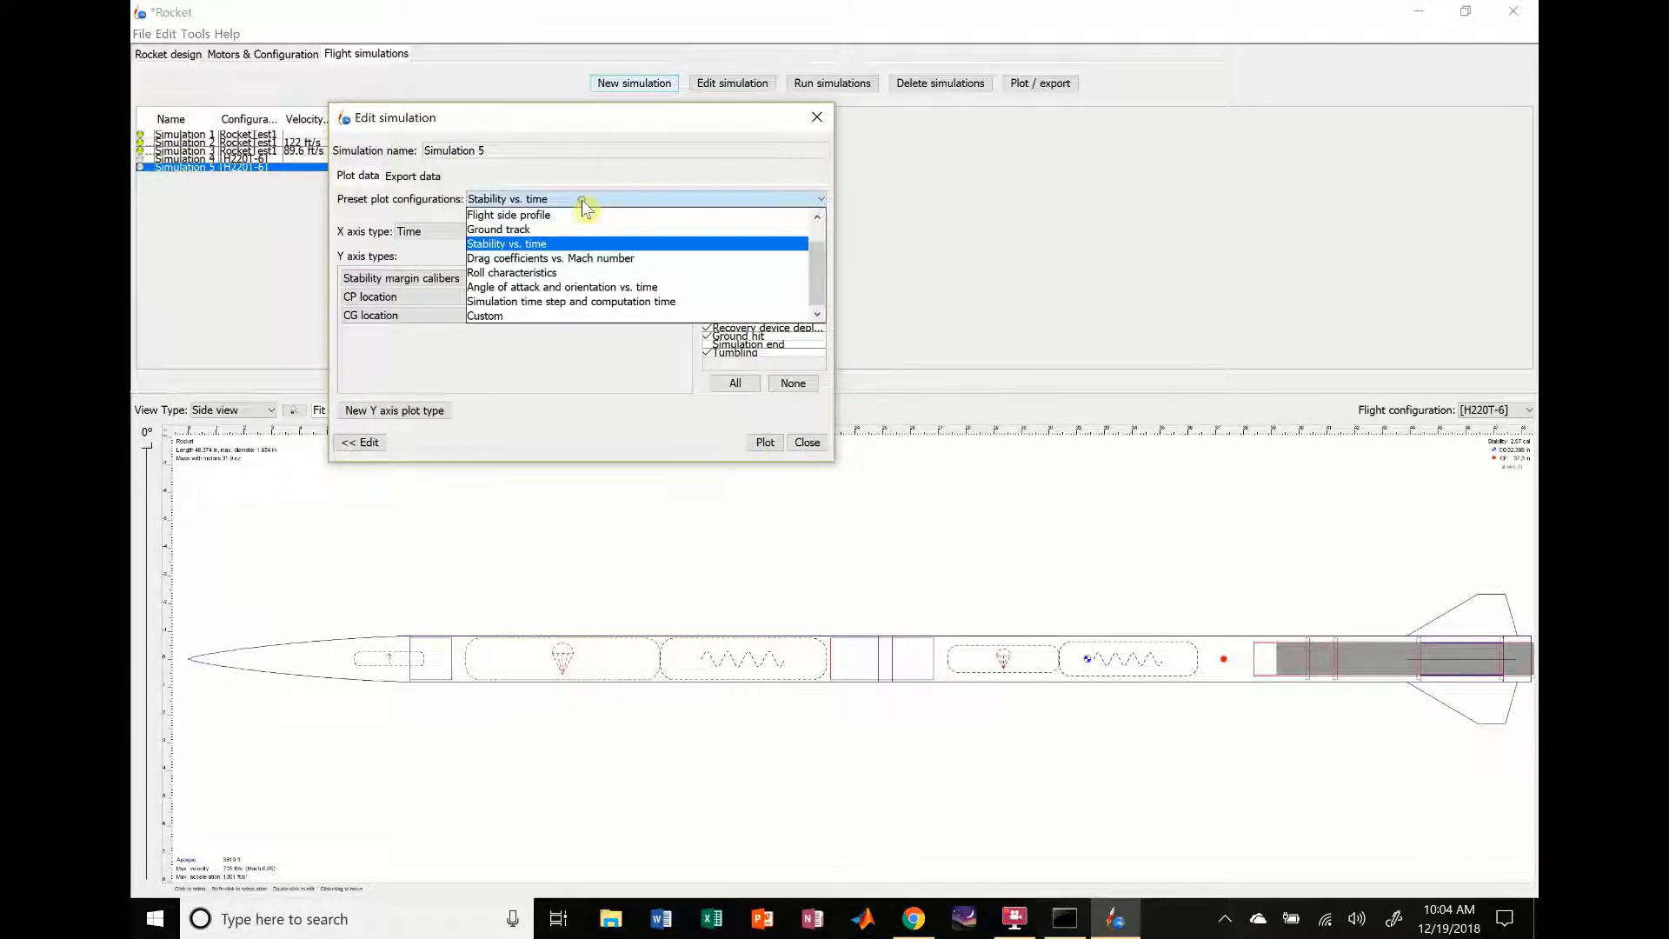
click(521, 201)
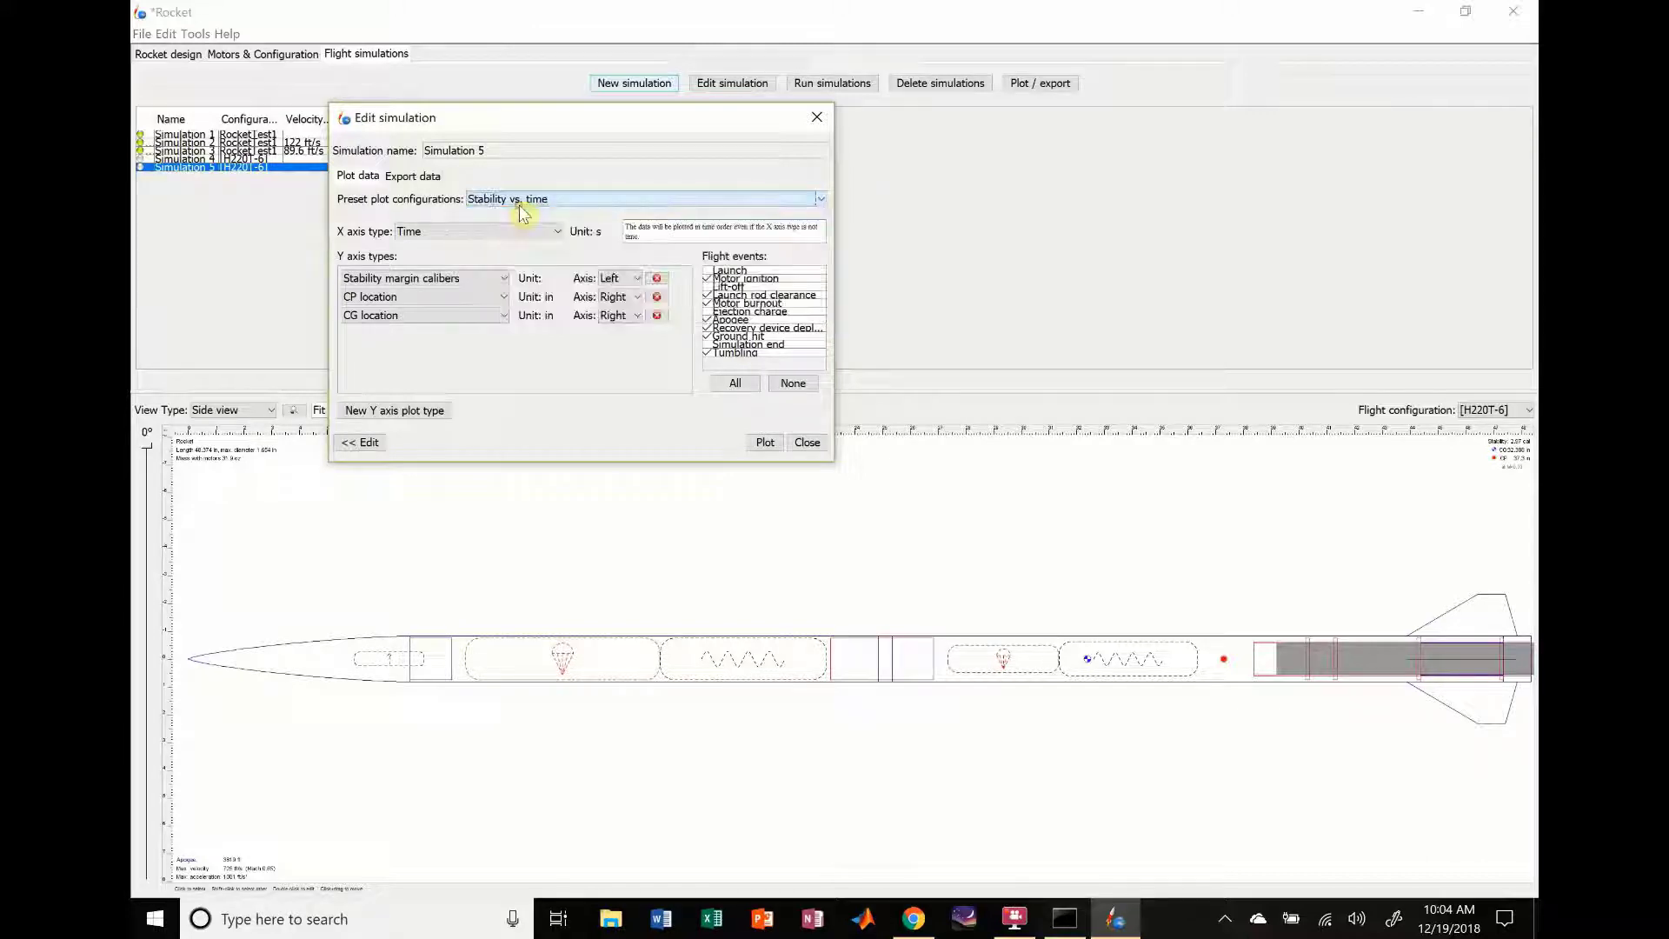
click(520, 201)
click(519, 218)
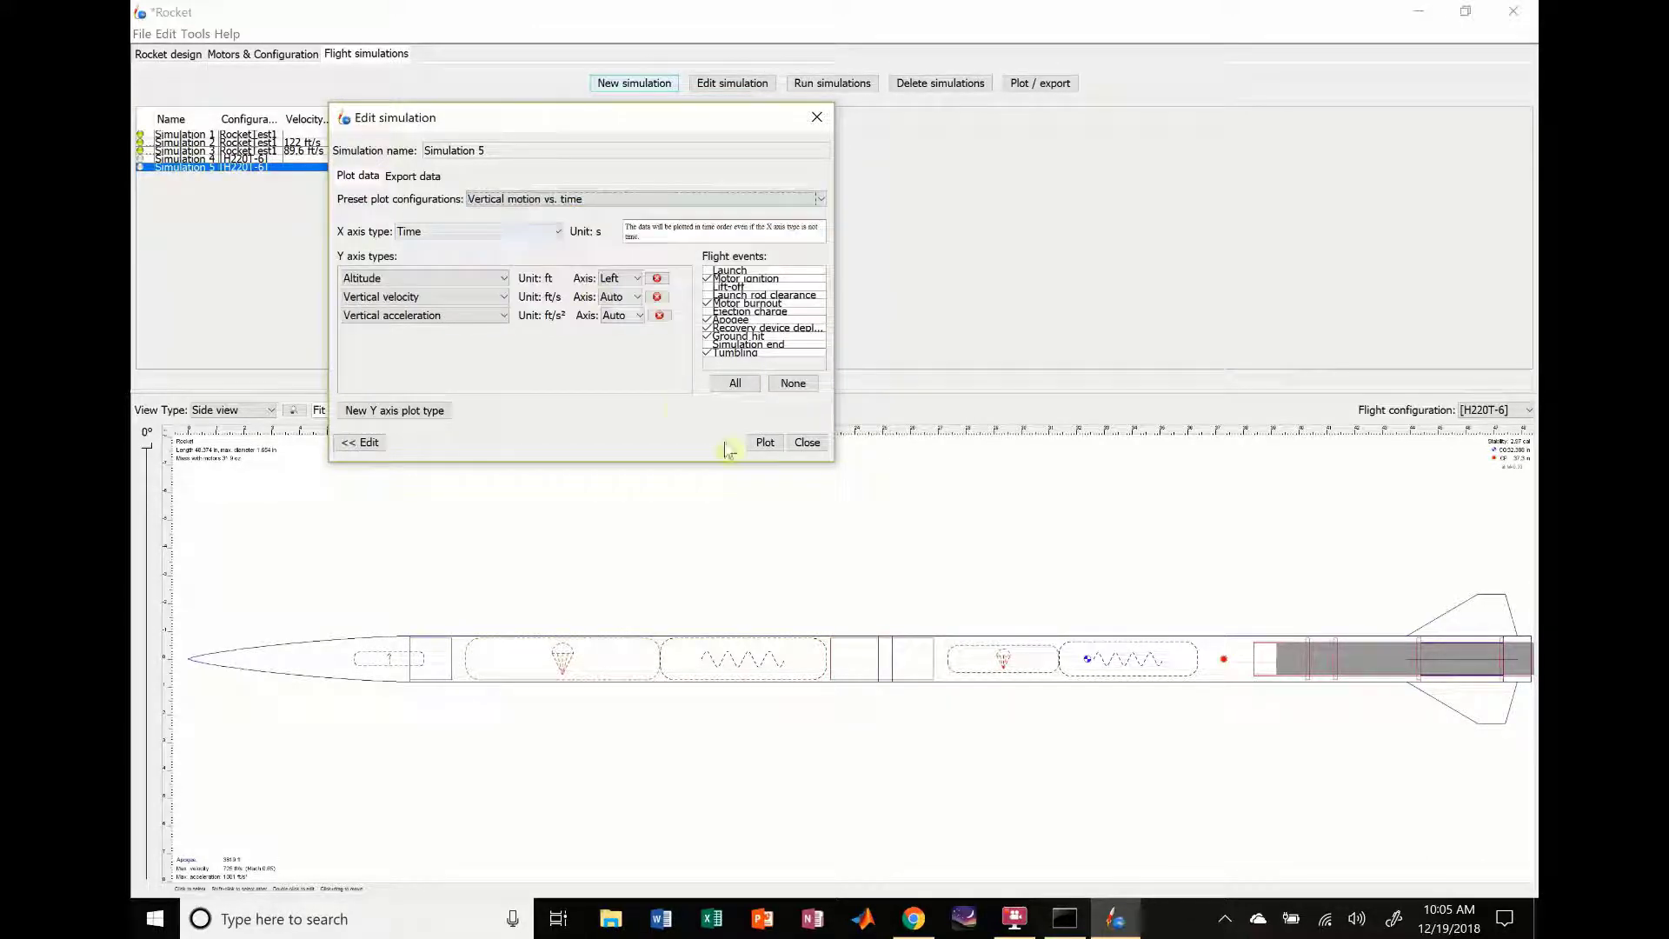
click(765, 443)
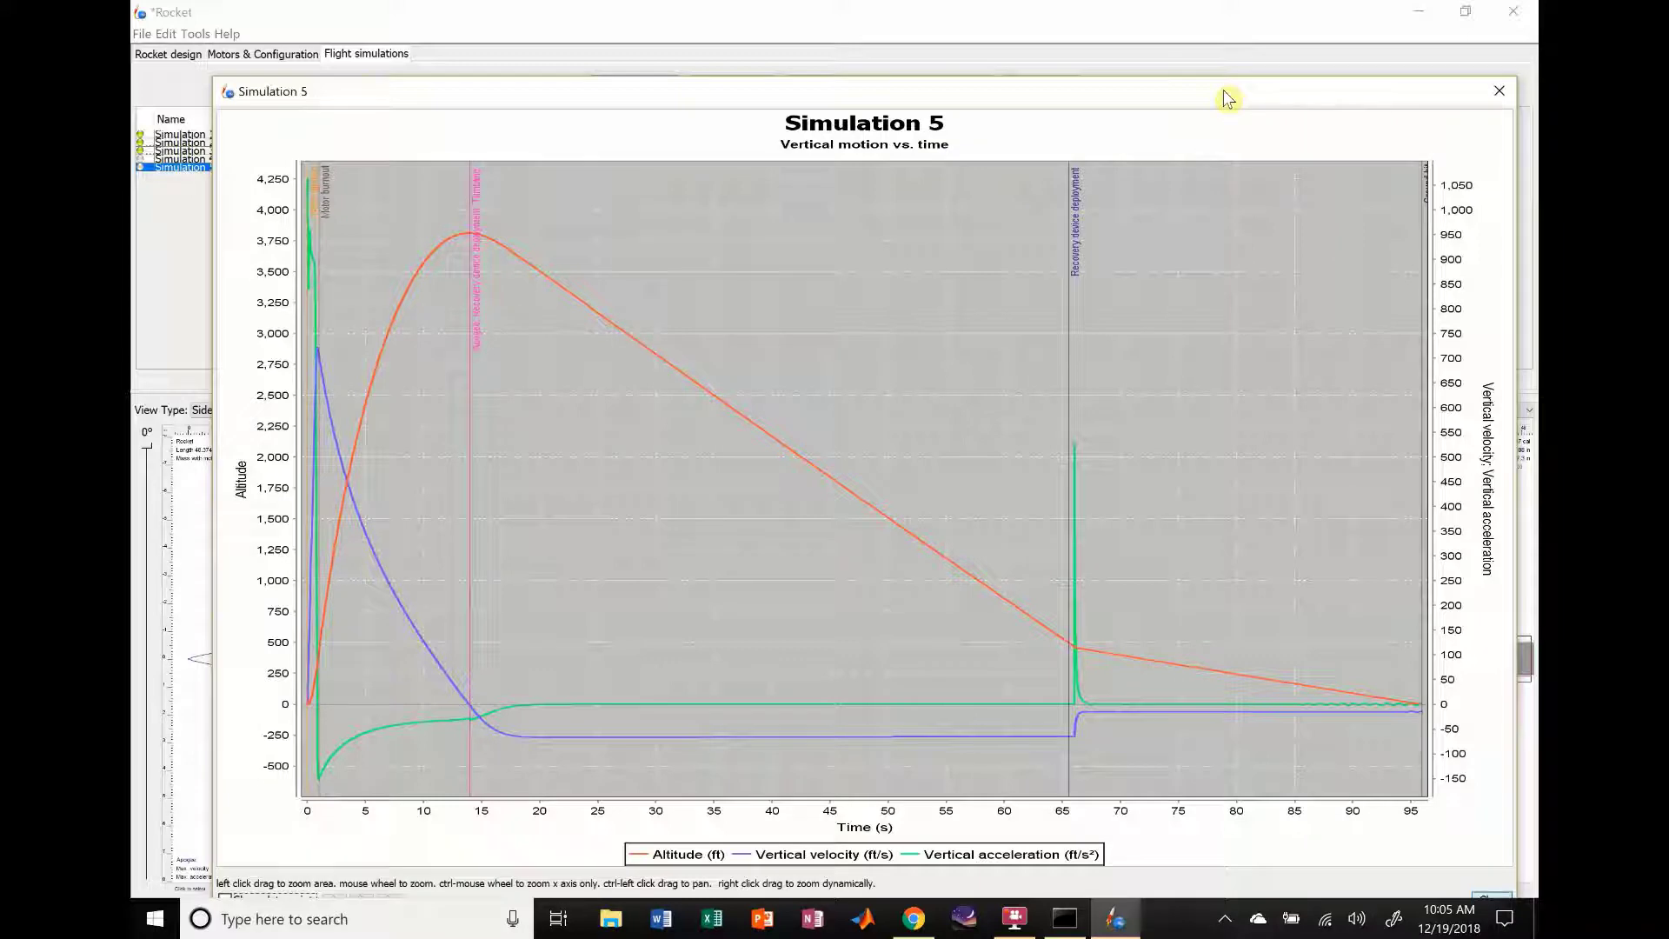
drag(1224, 91, 1152, 91)
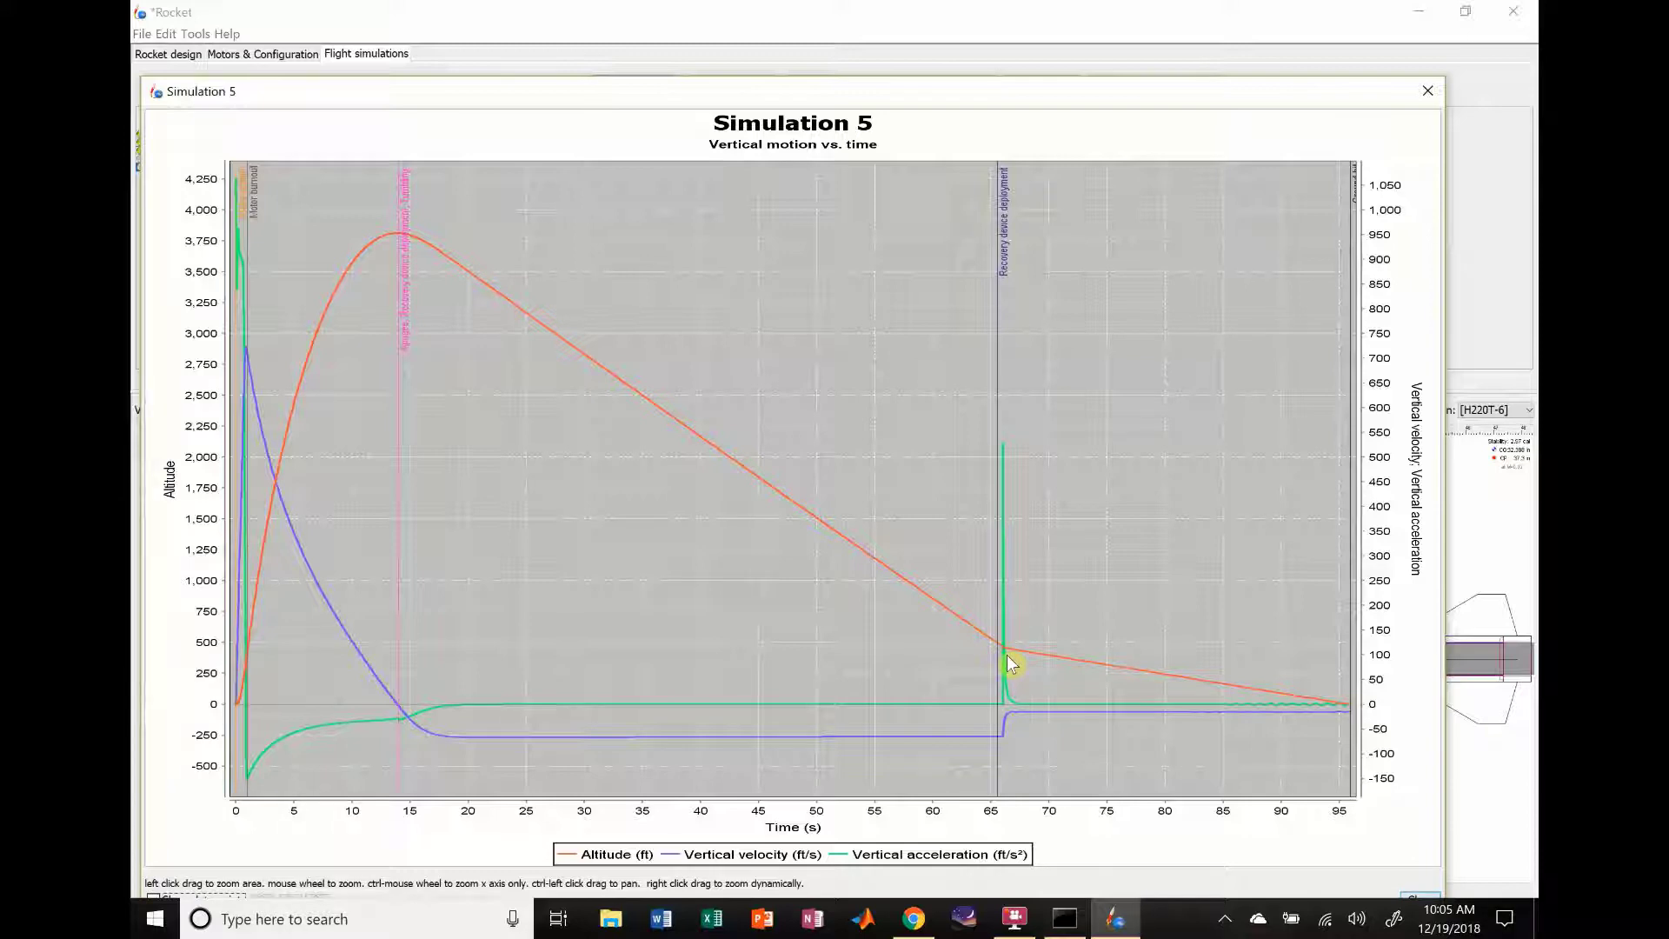
- Return to the simulation list and widen the ground-hit, off-rod, deployment, optimum-delay and flight-time columns
click(1427, 90)
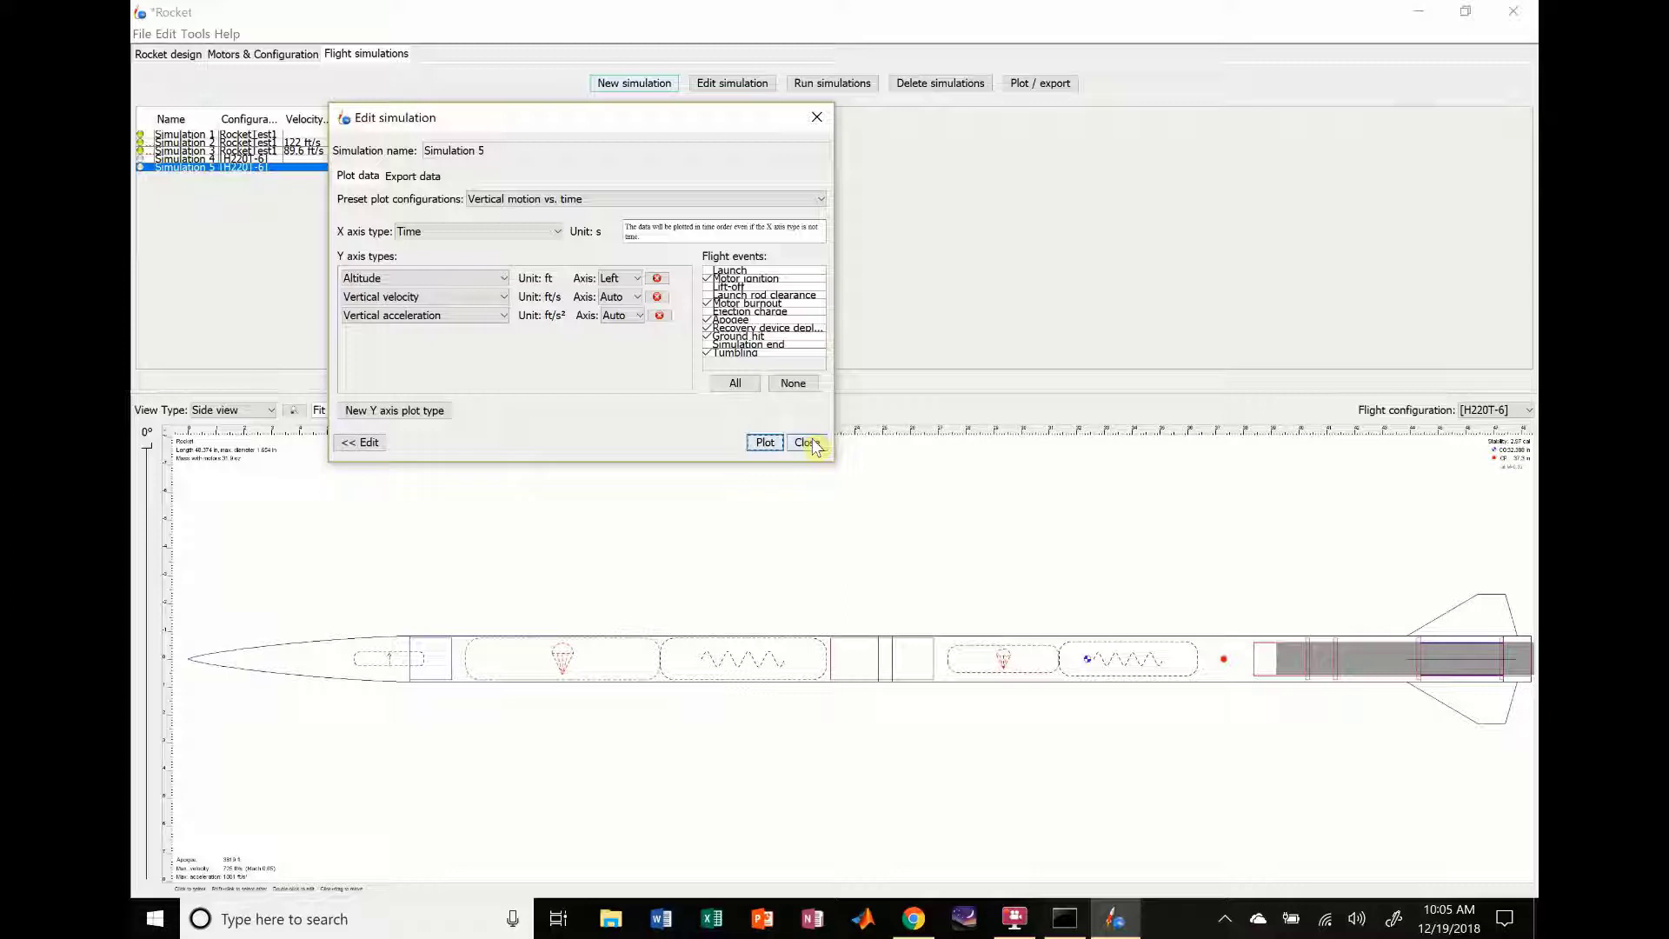
click(808, 443)
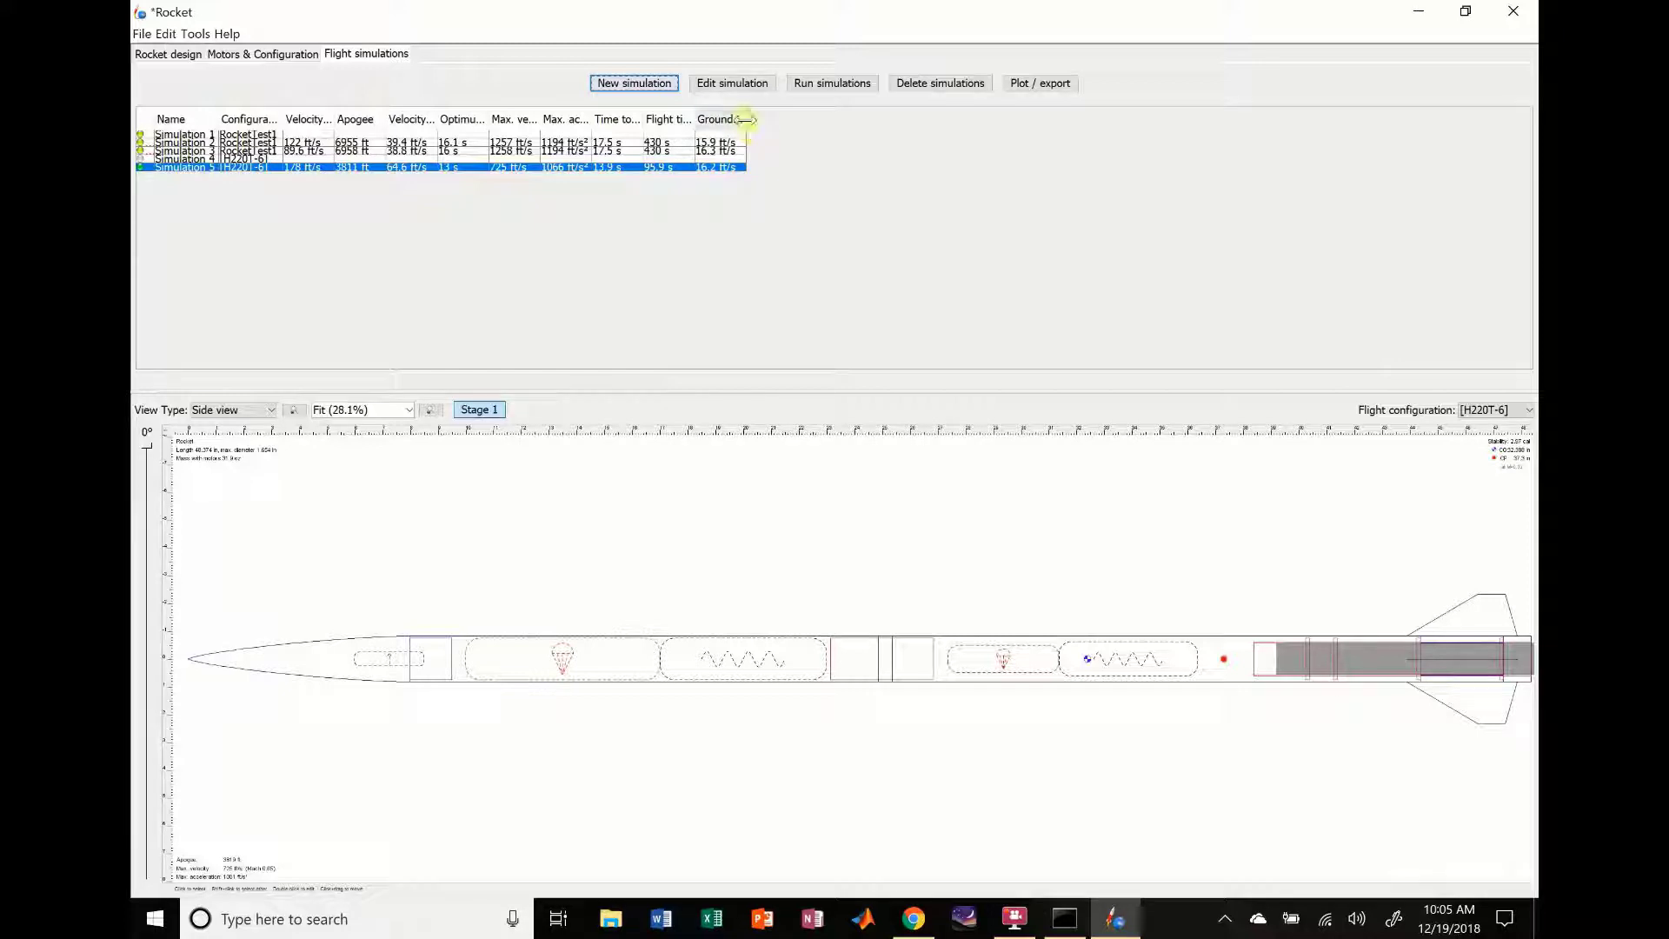
drag(746, 119, 1198, 121)
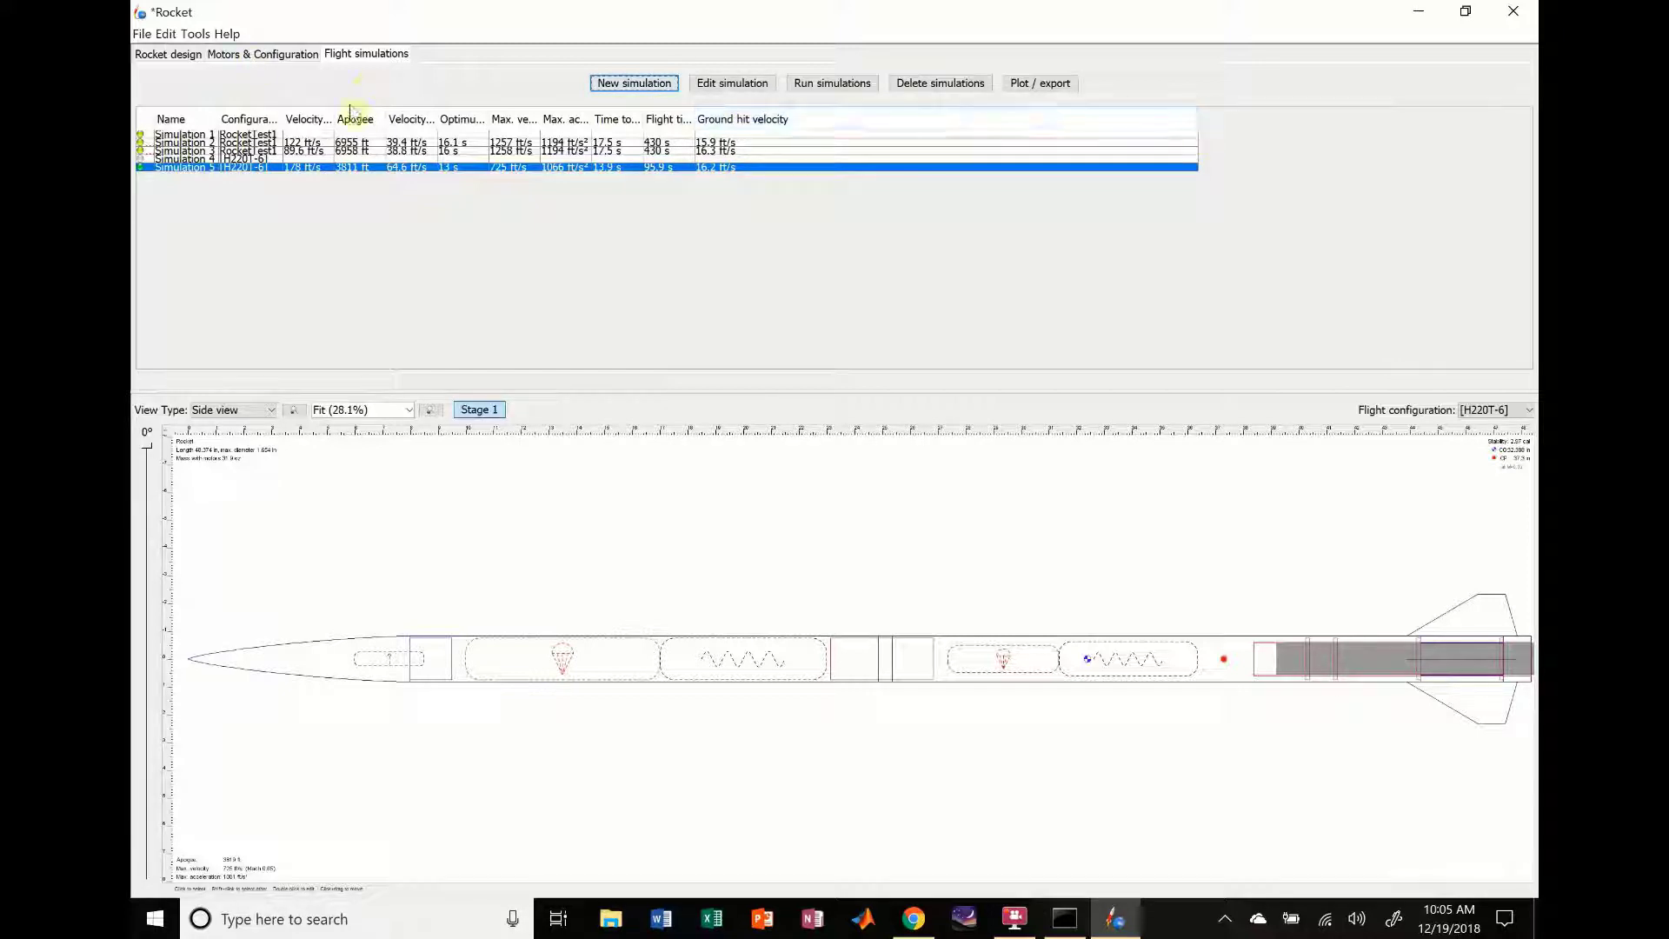
drag(335, 119, 439, 119)
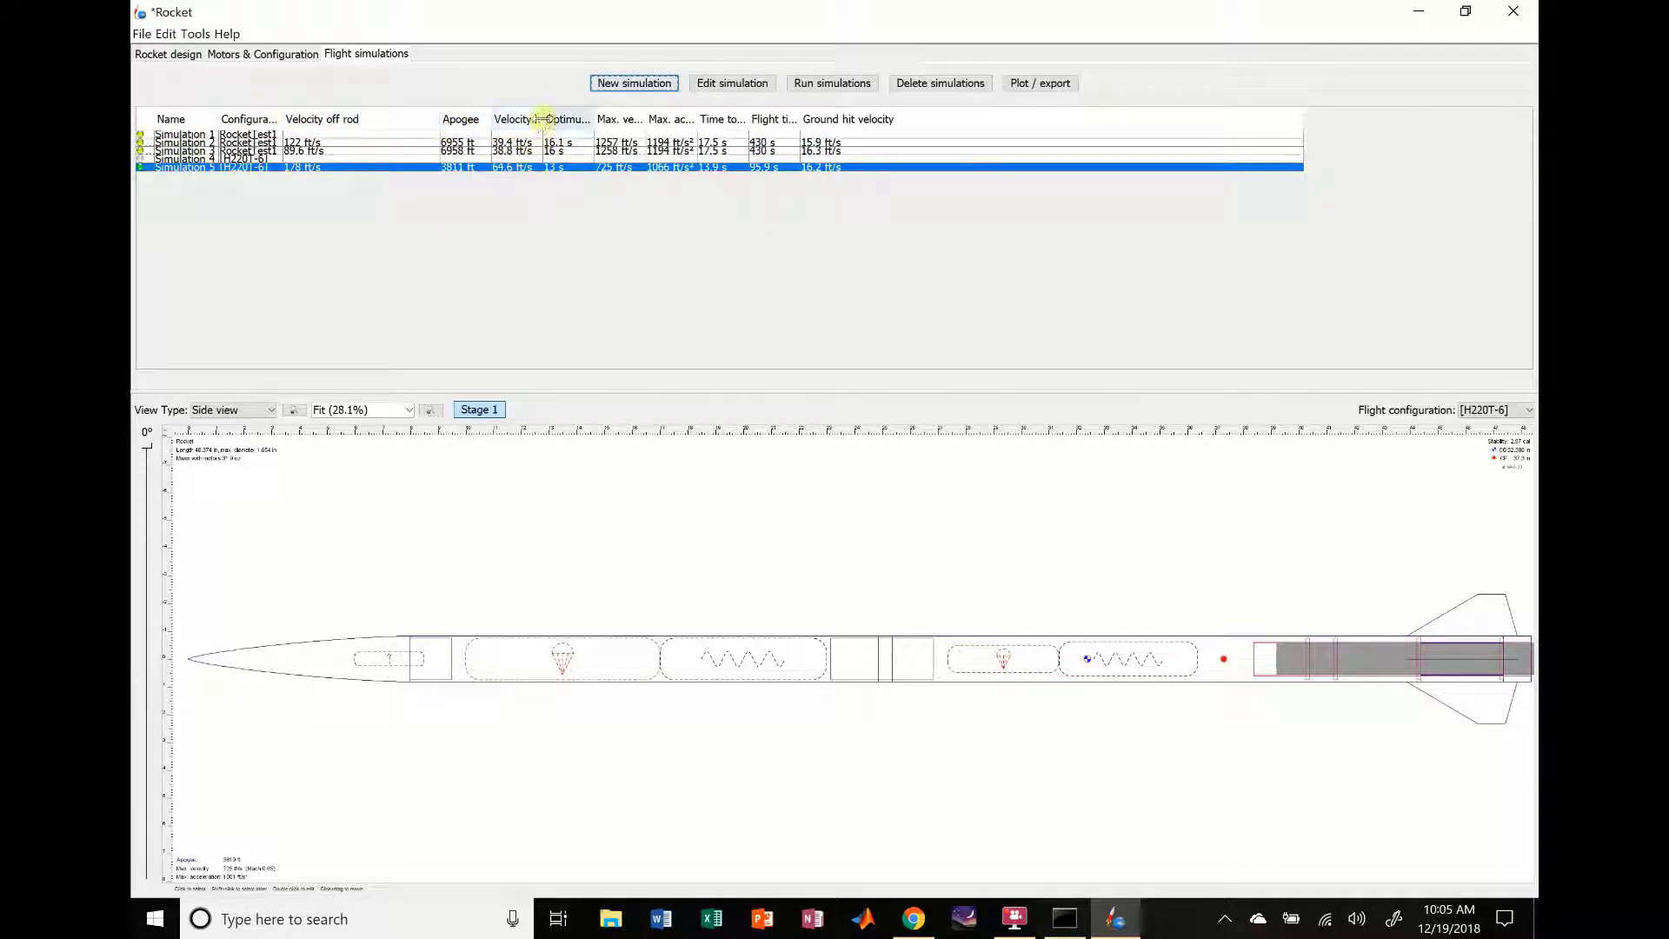
drag(544, 119, 641, 119)
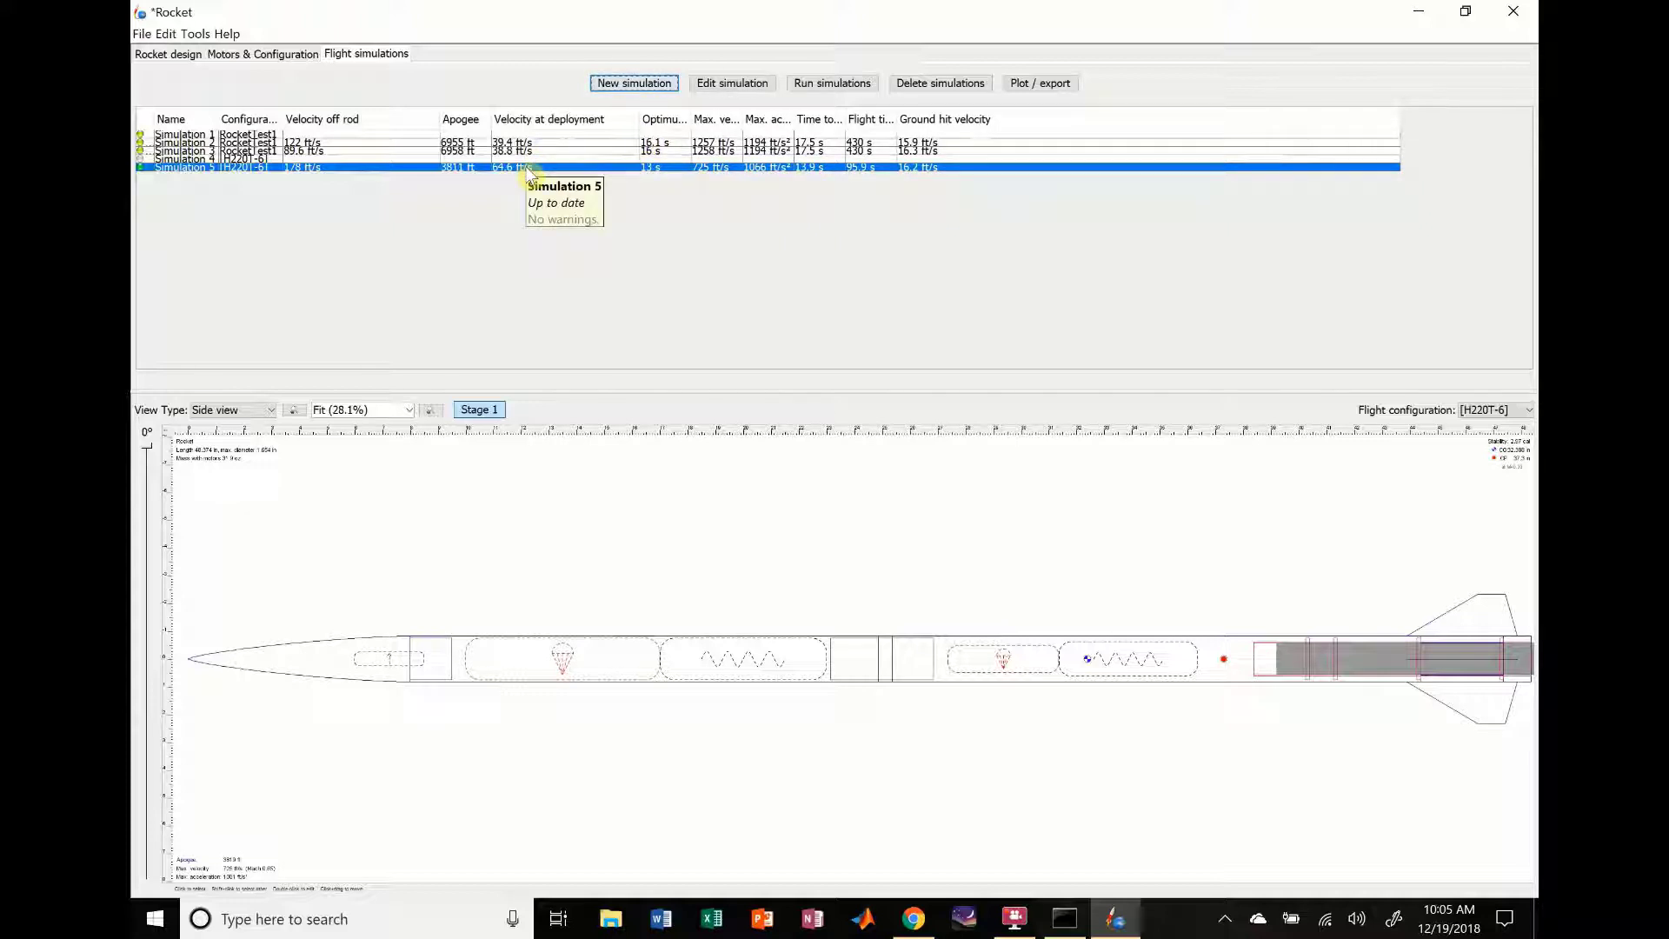
drag(692, 119, 803, 139)
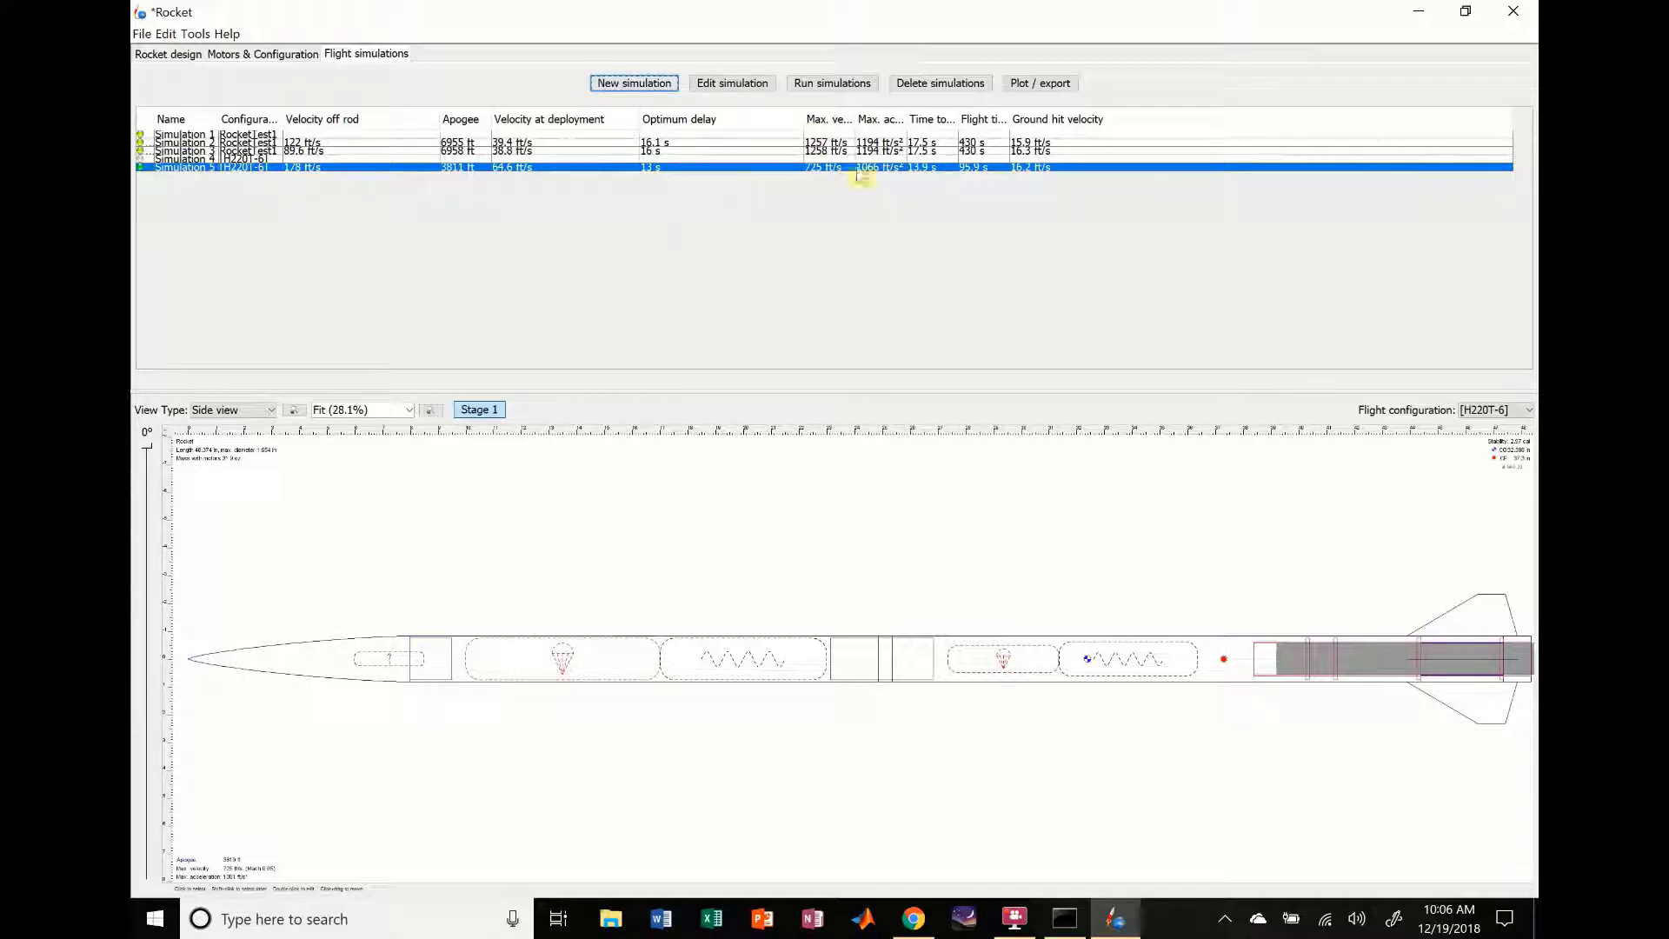
drag(855, 122, 1028, 122)
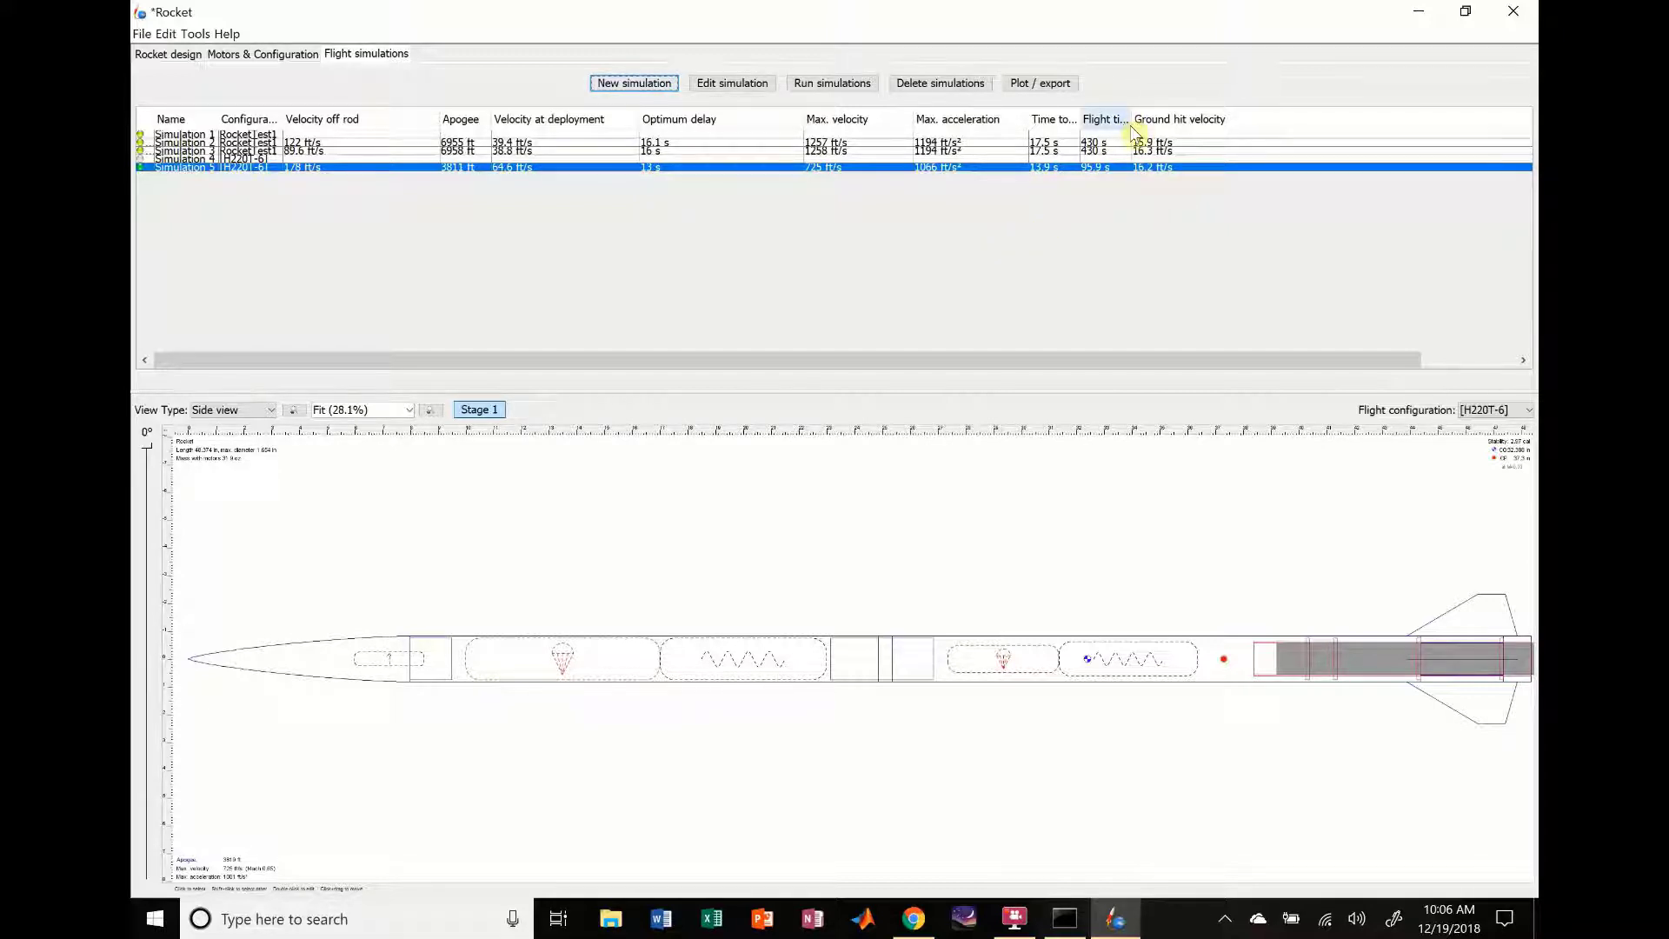
drag(1132, 126, 1170, 136)
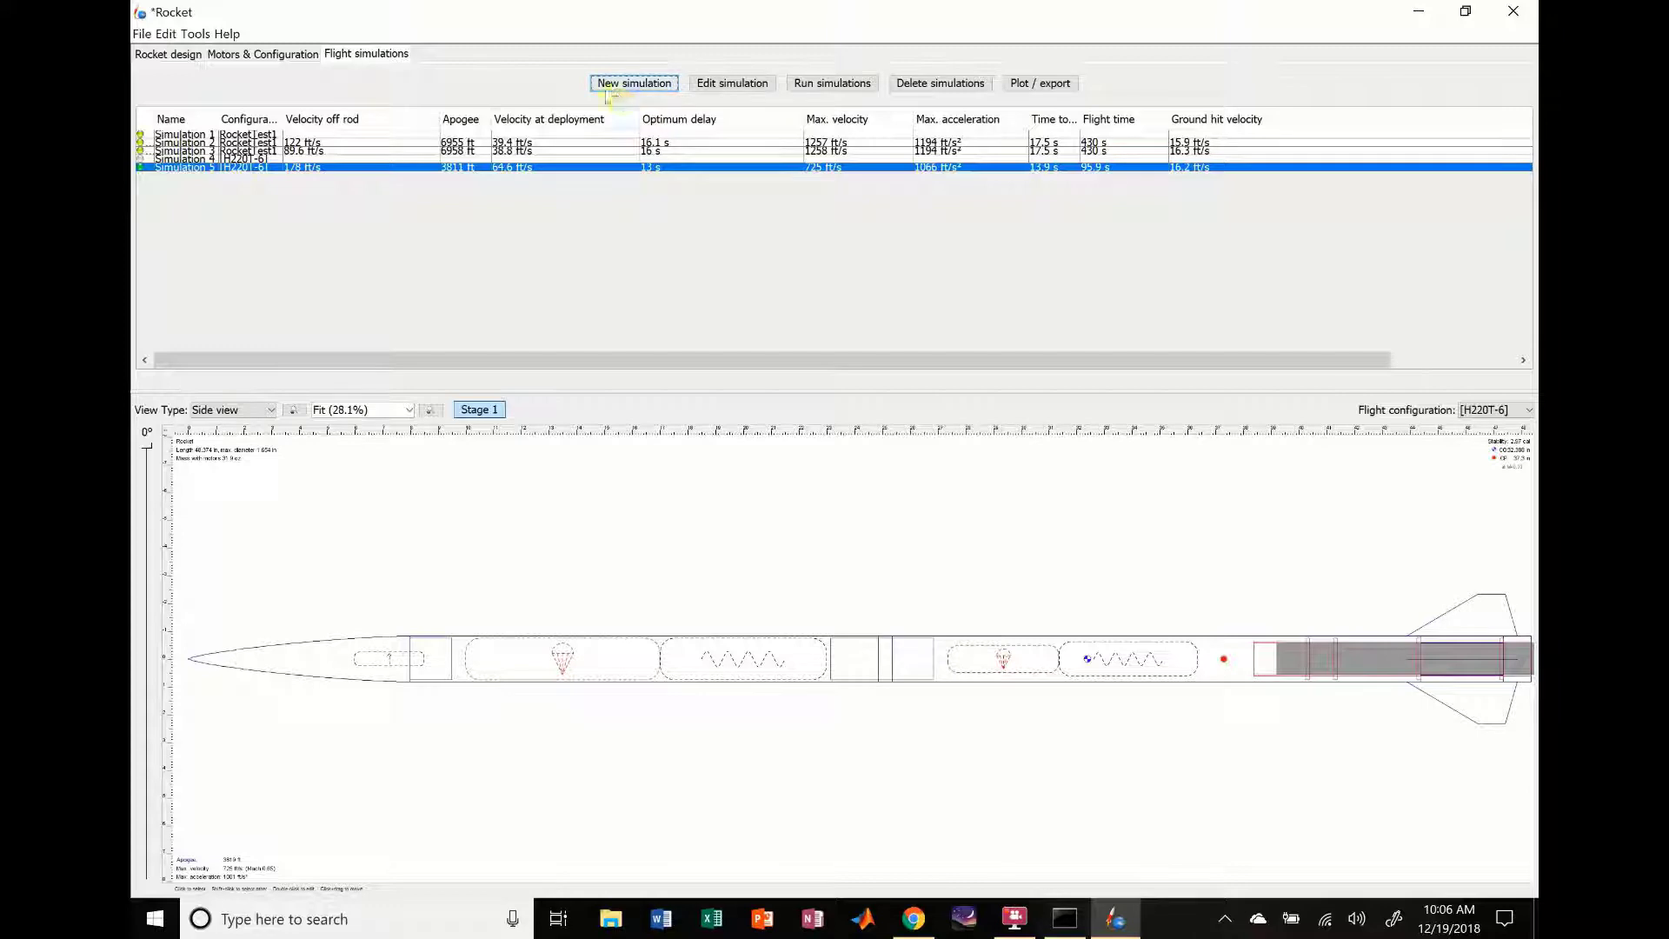
double_click(489, 169)
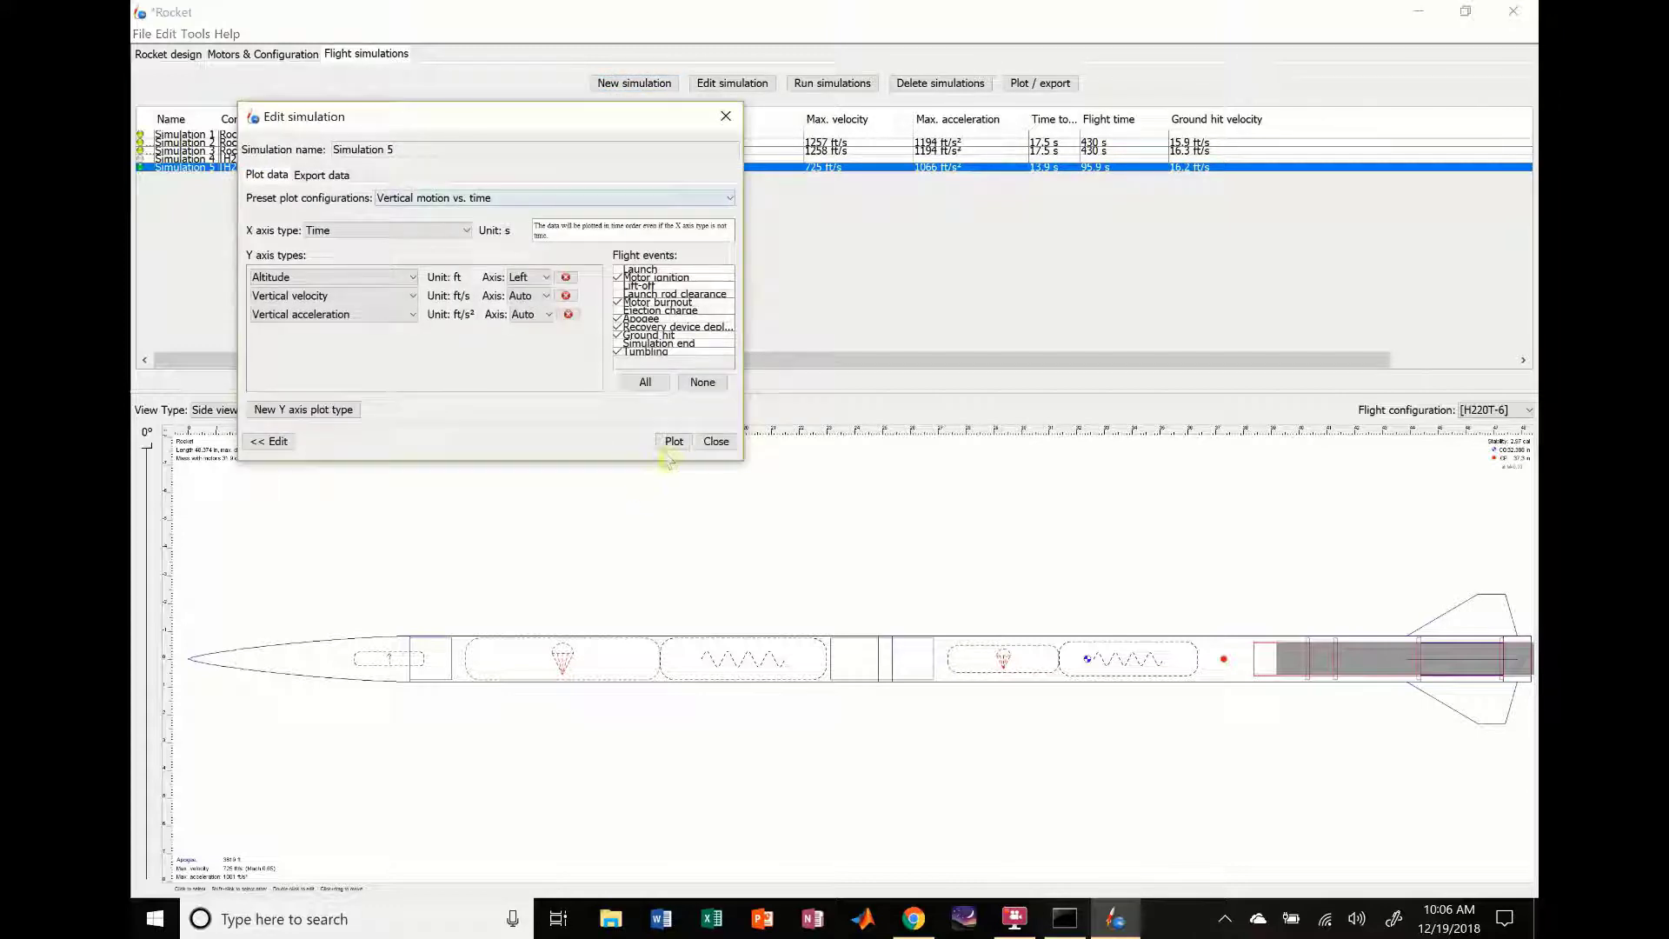
click(671, 445)
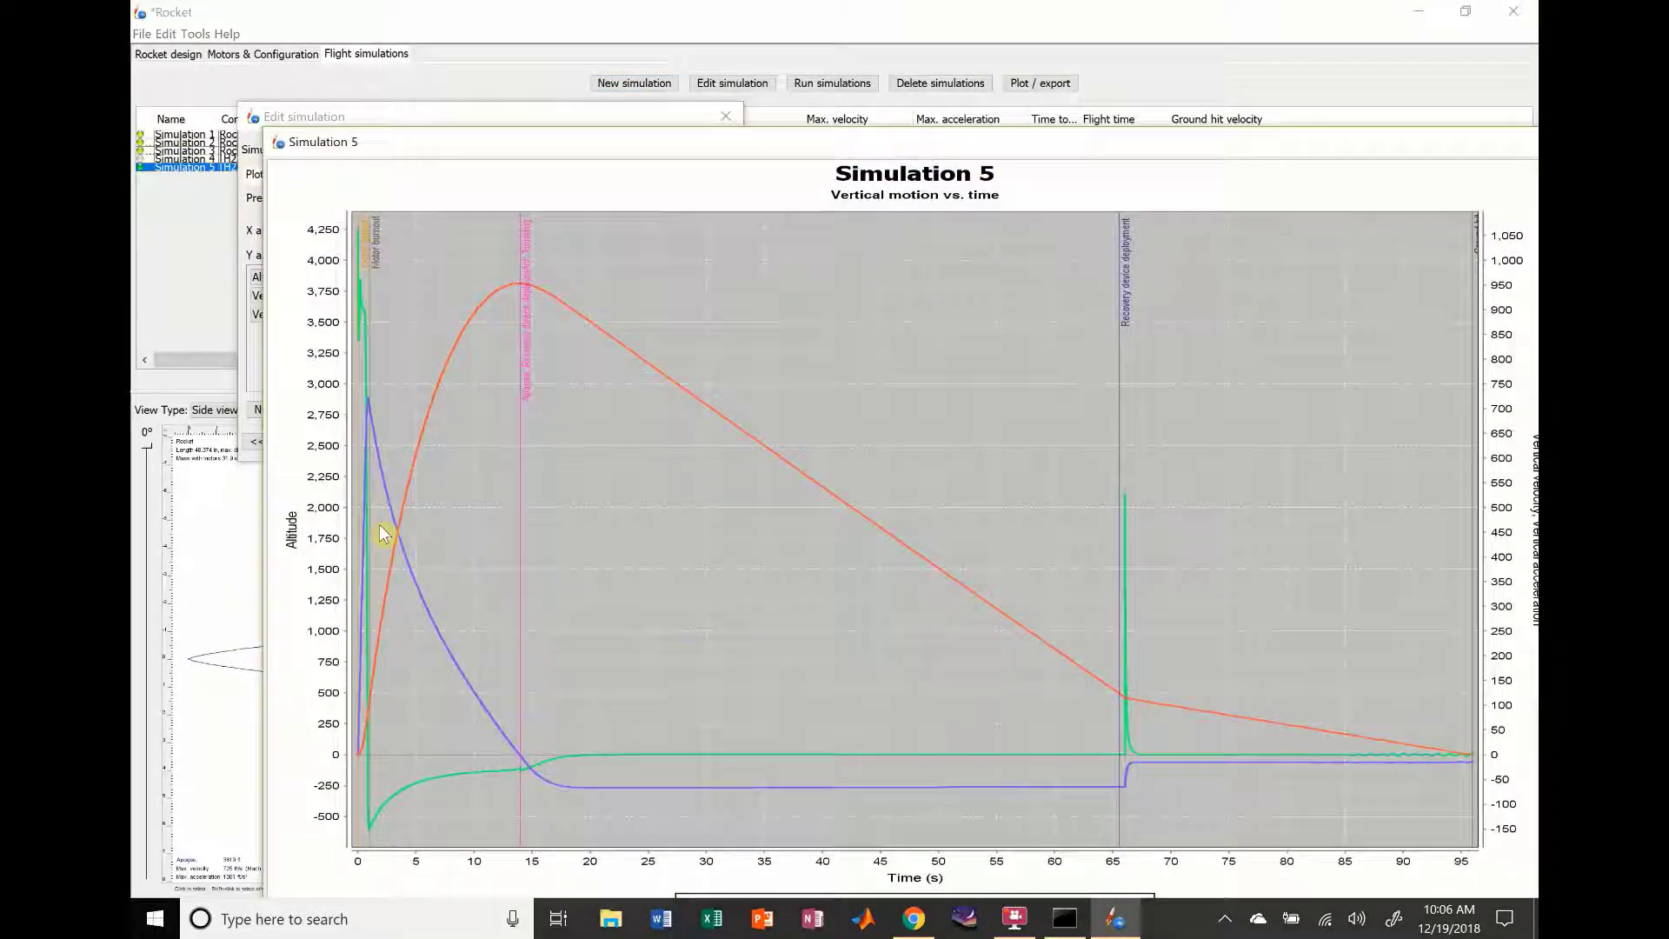
drag(854, 141, 797, 59)
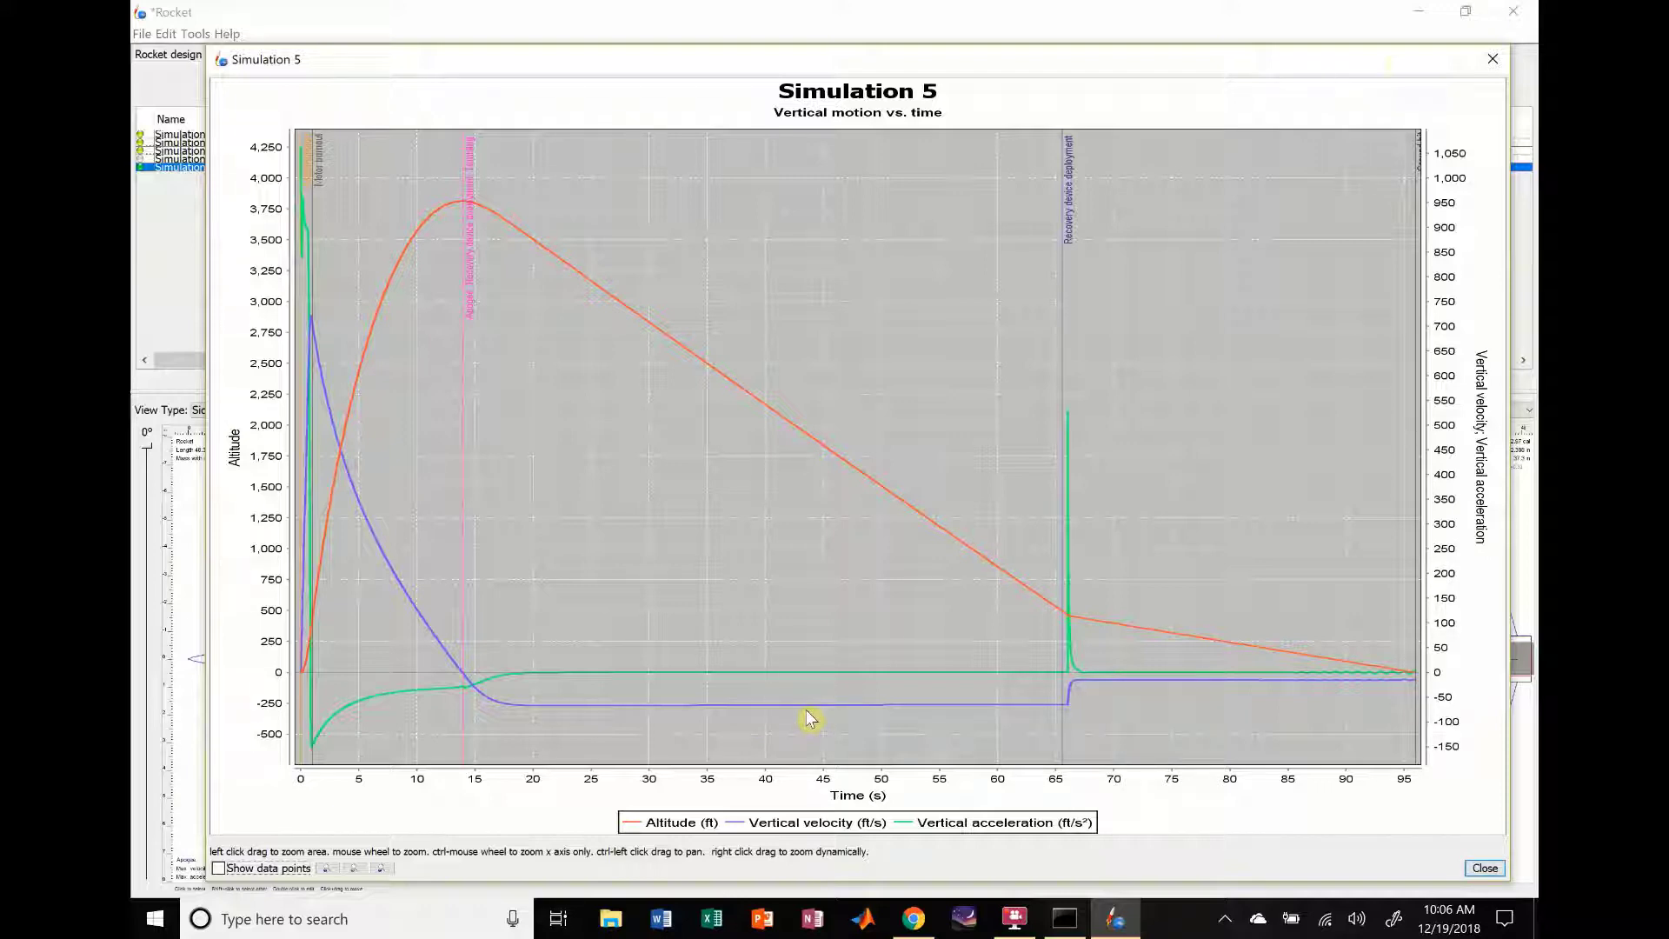
drag(1441, 64, 1372, 80)
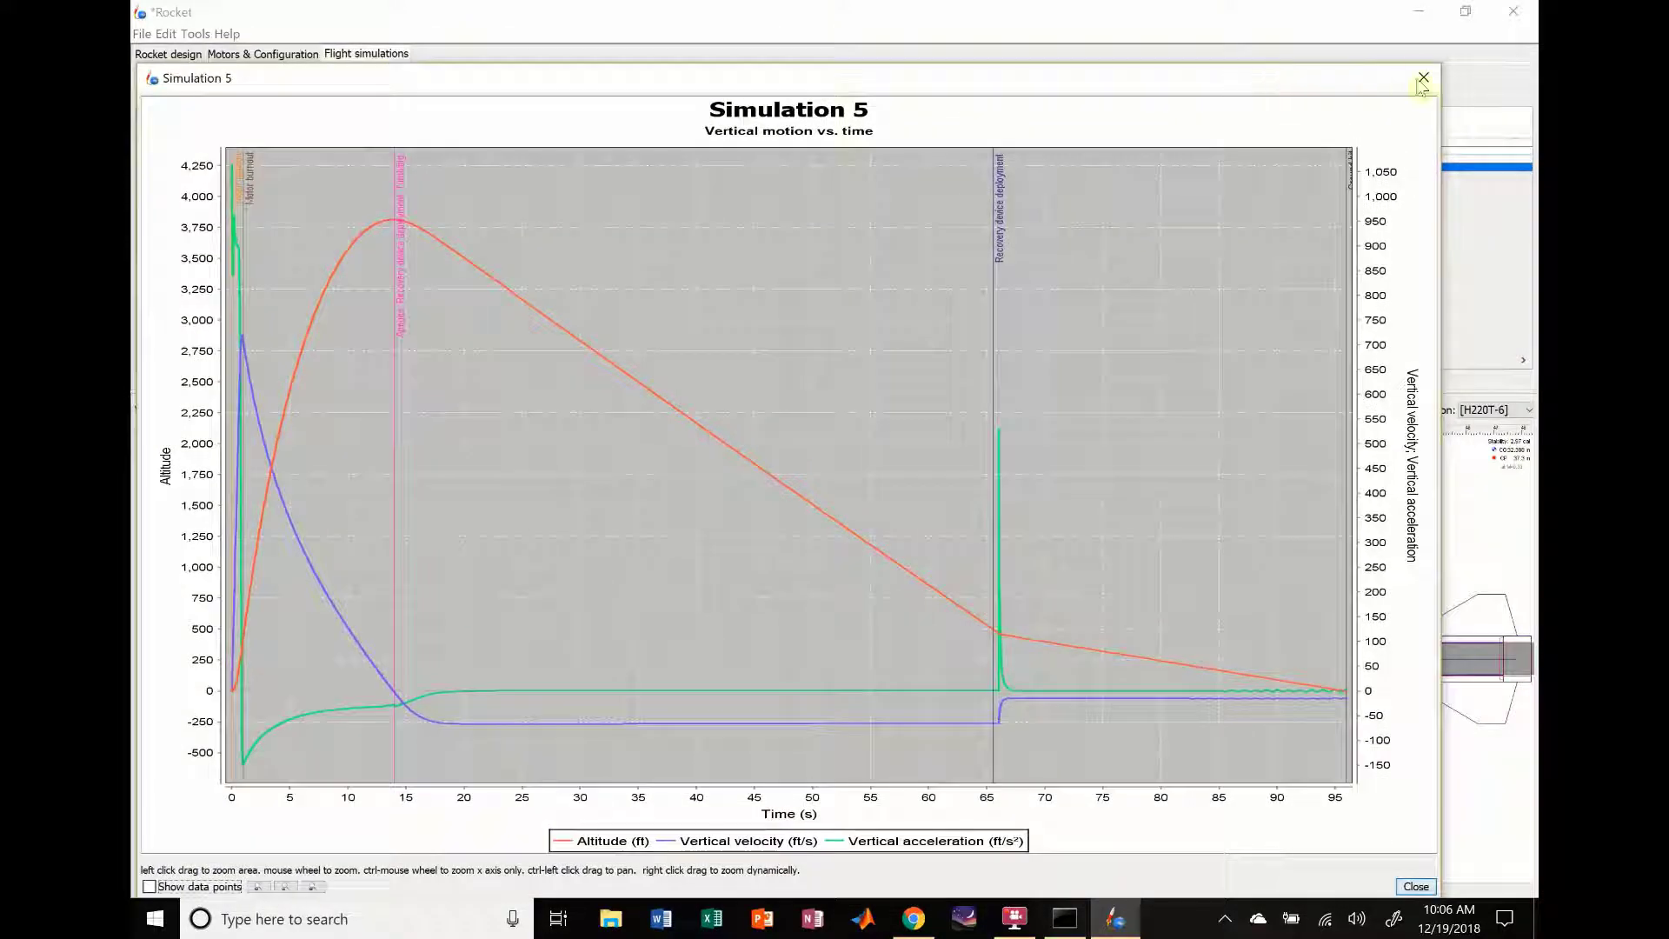
click(1423, 79)
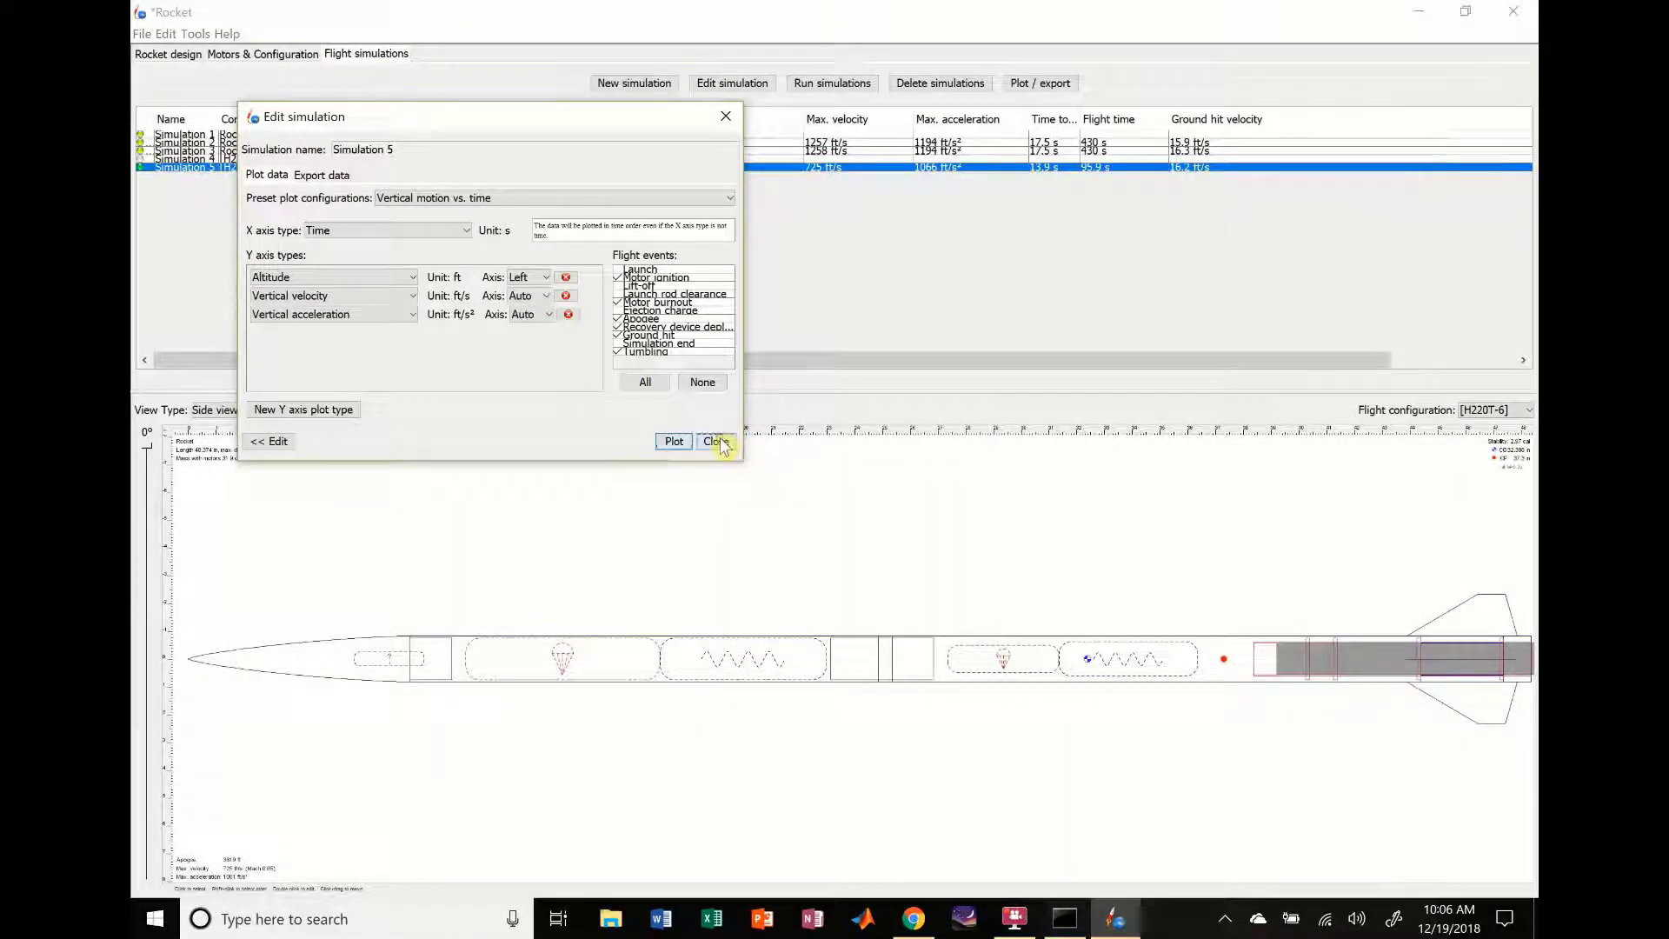
click(718, 442)
click(991, 687)
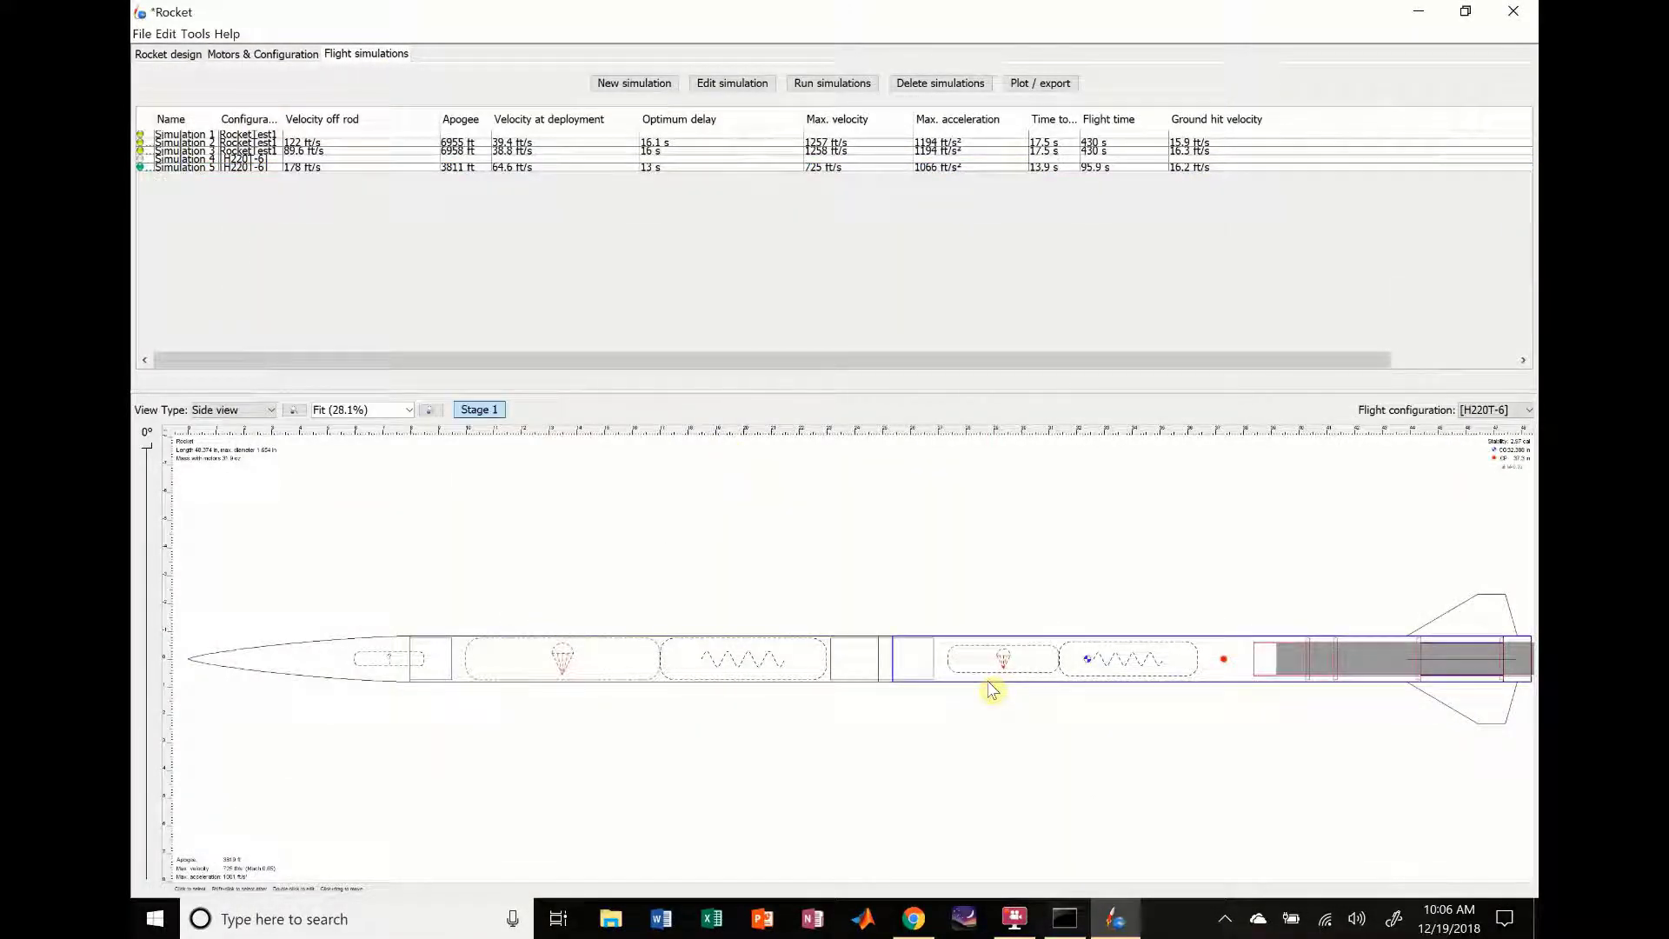
click(814, 667)
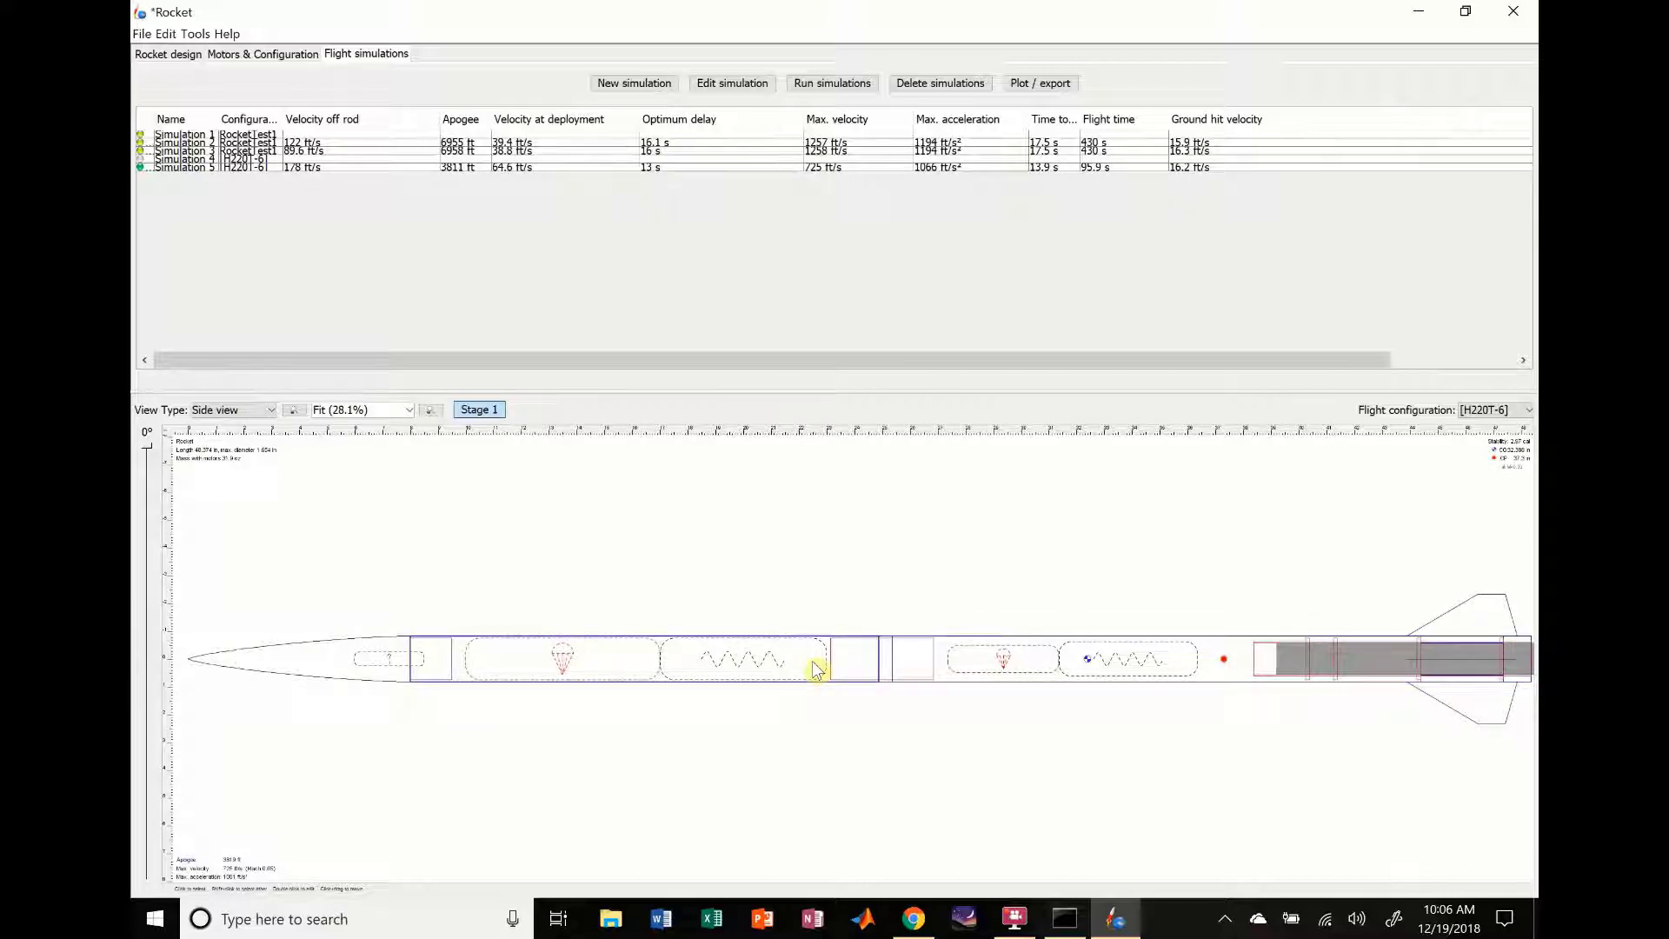
click(346, 665)
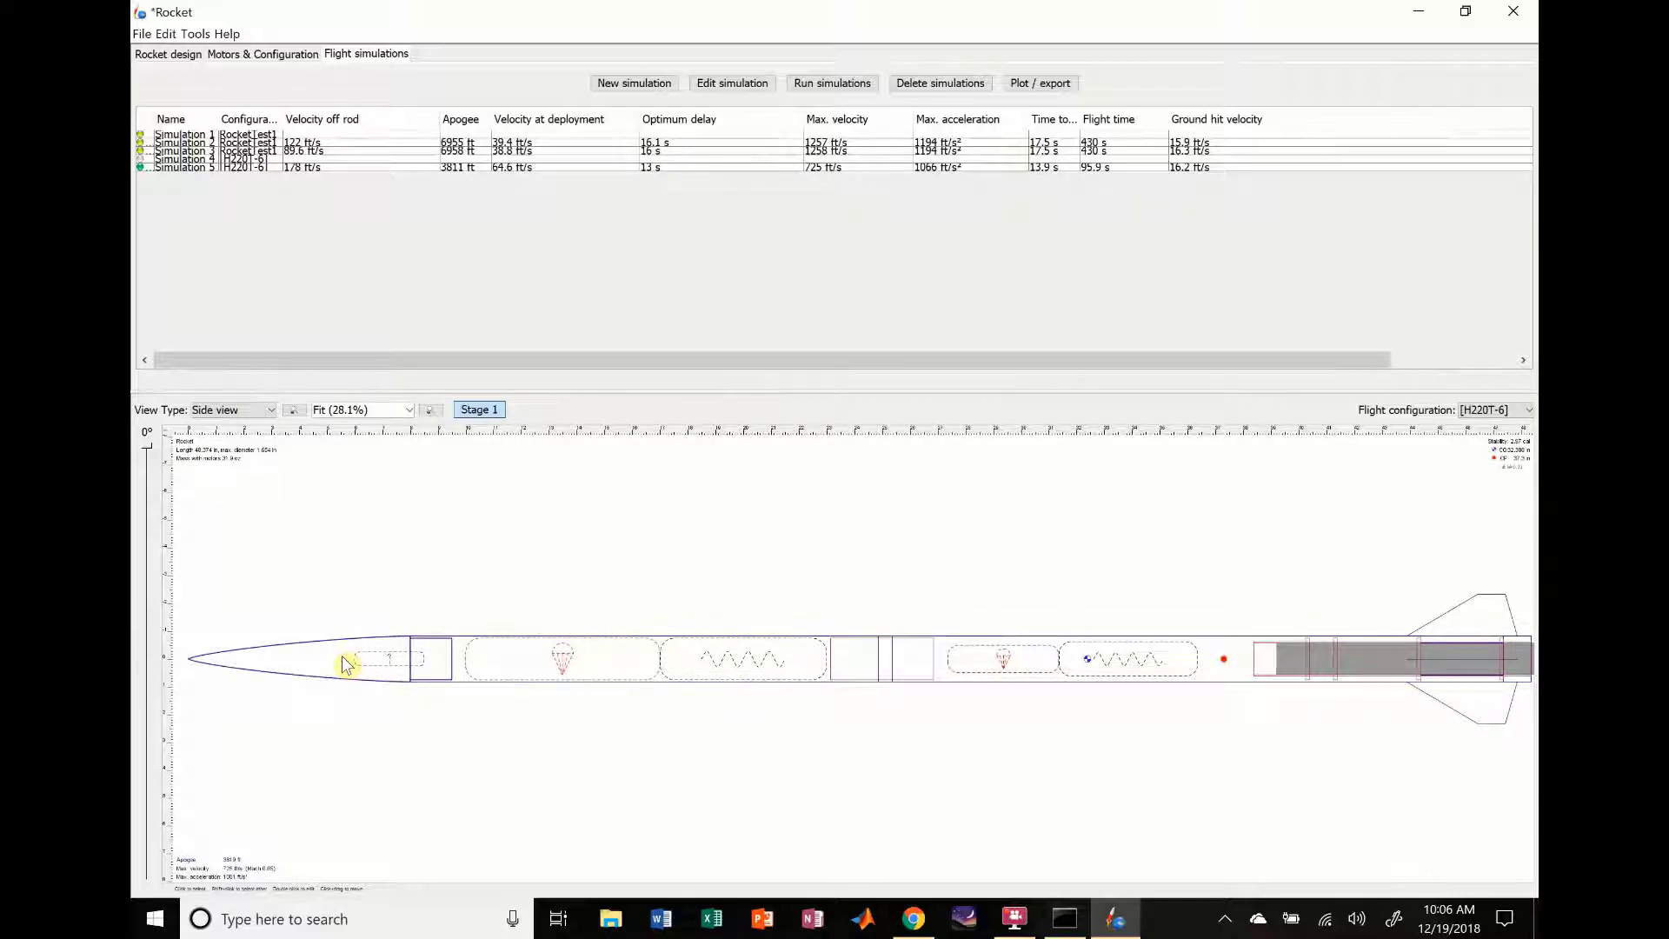
click(555, 782)
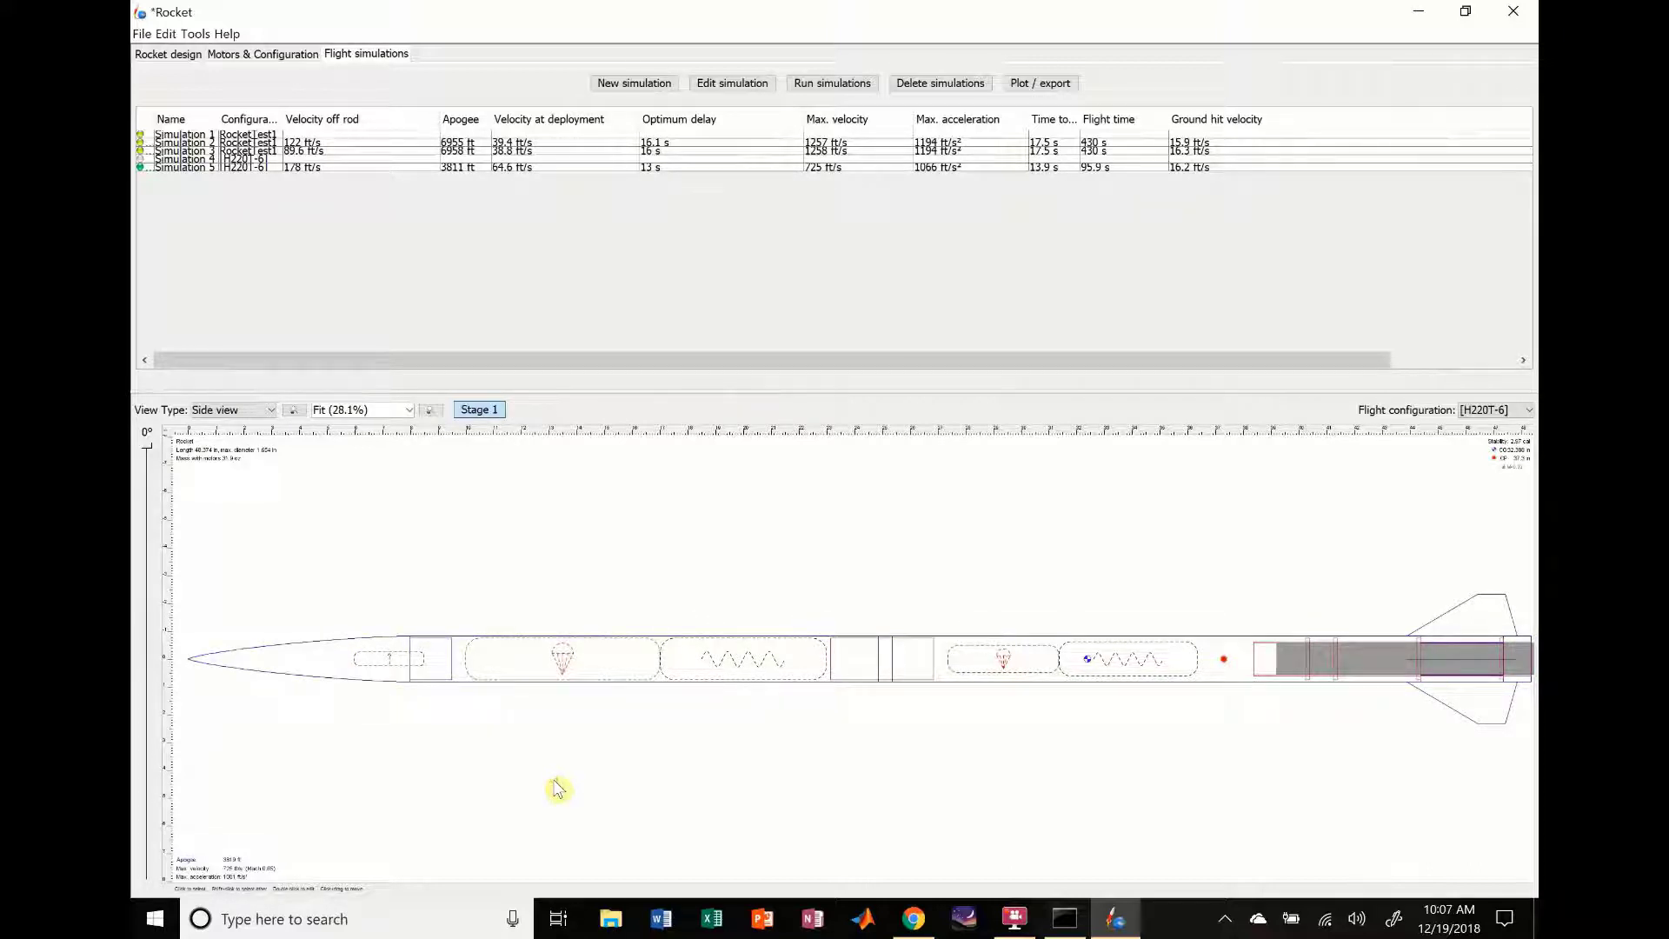
click(762, 676)
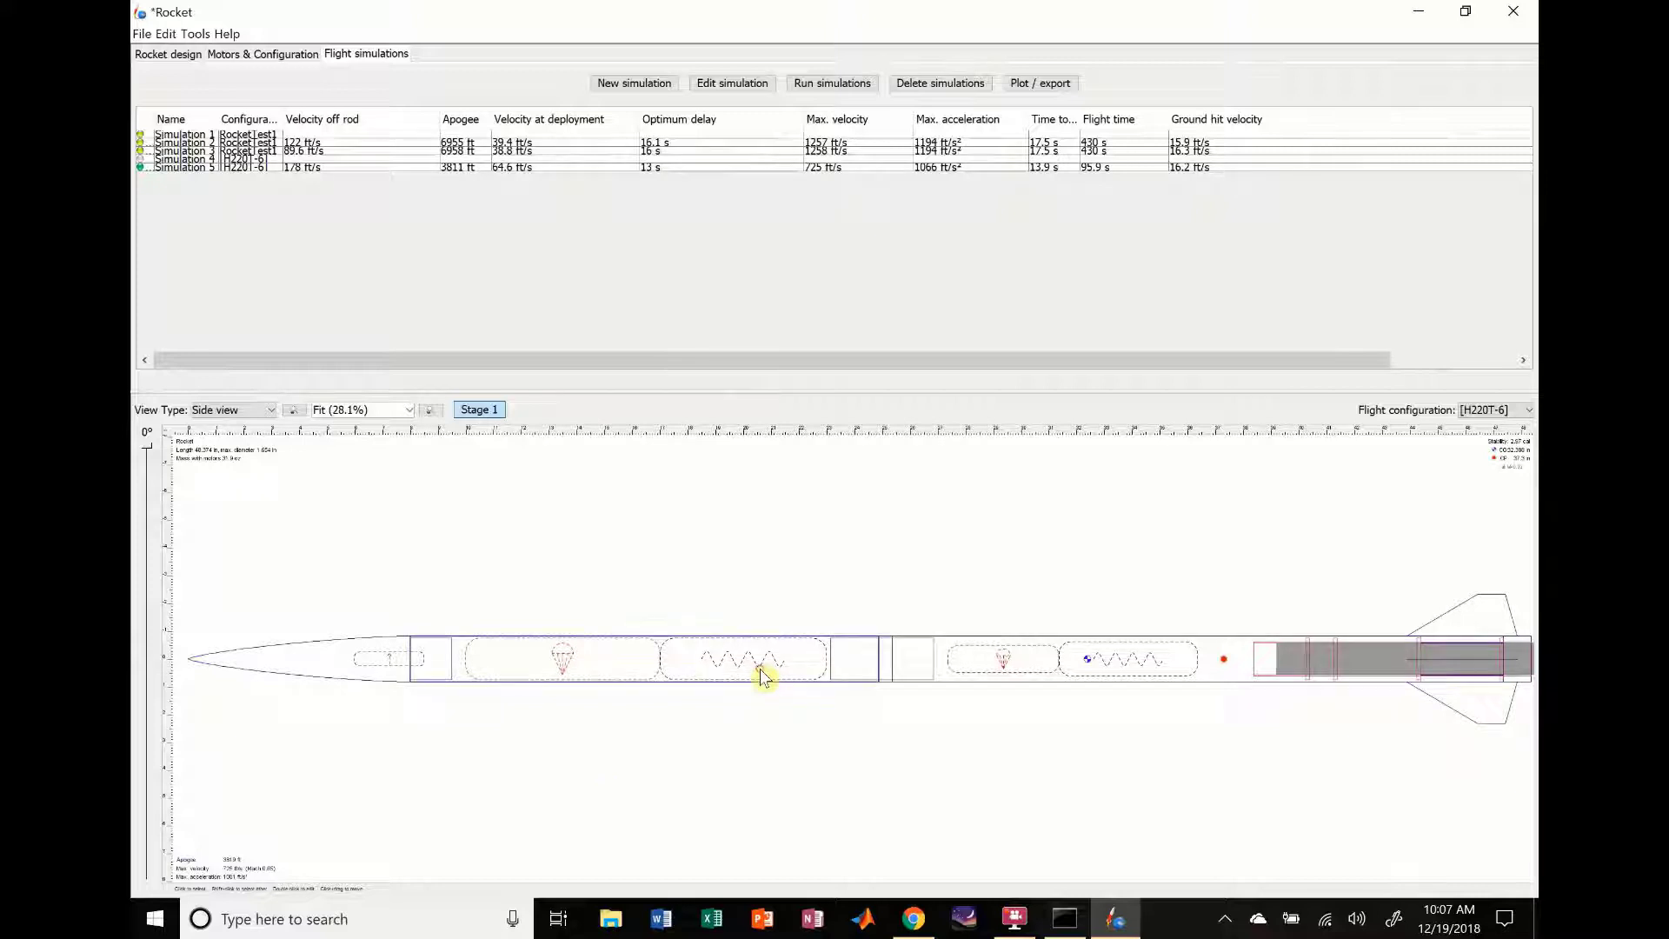
double_click(893, 666)
click(1174, 528)
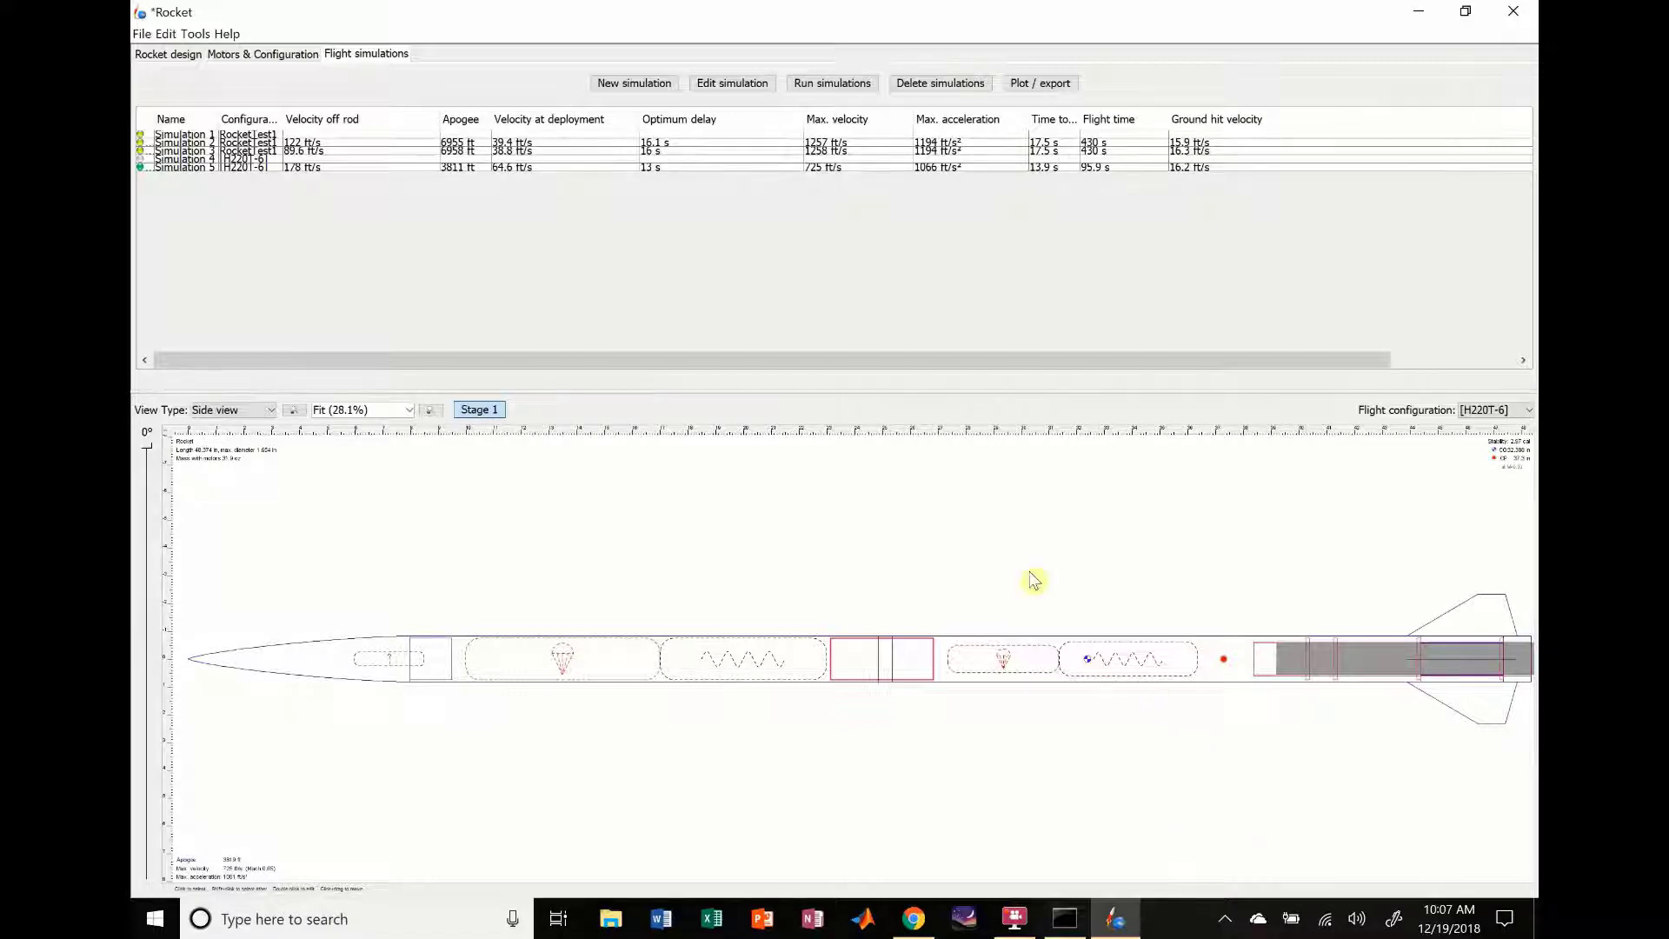
click(954, 549)
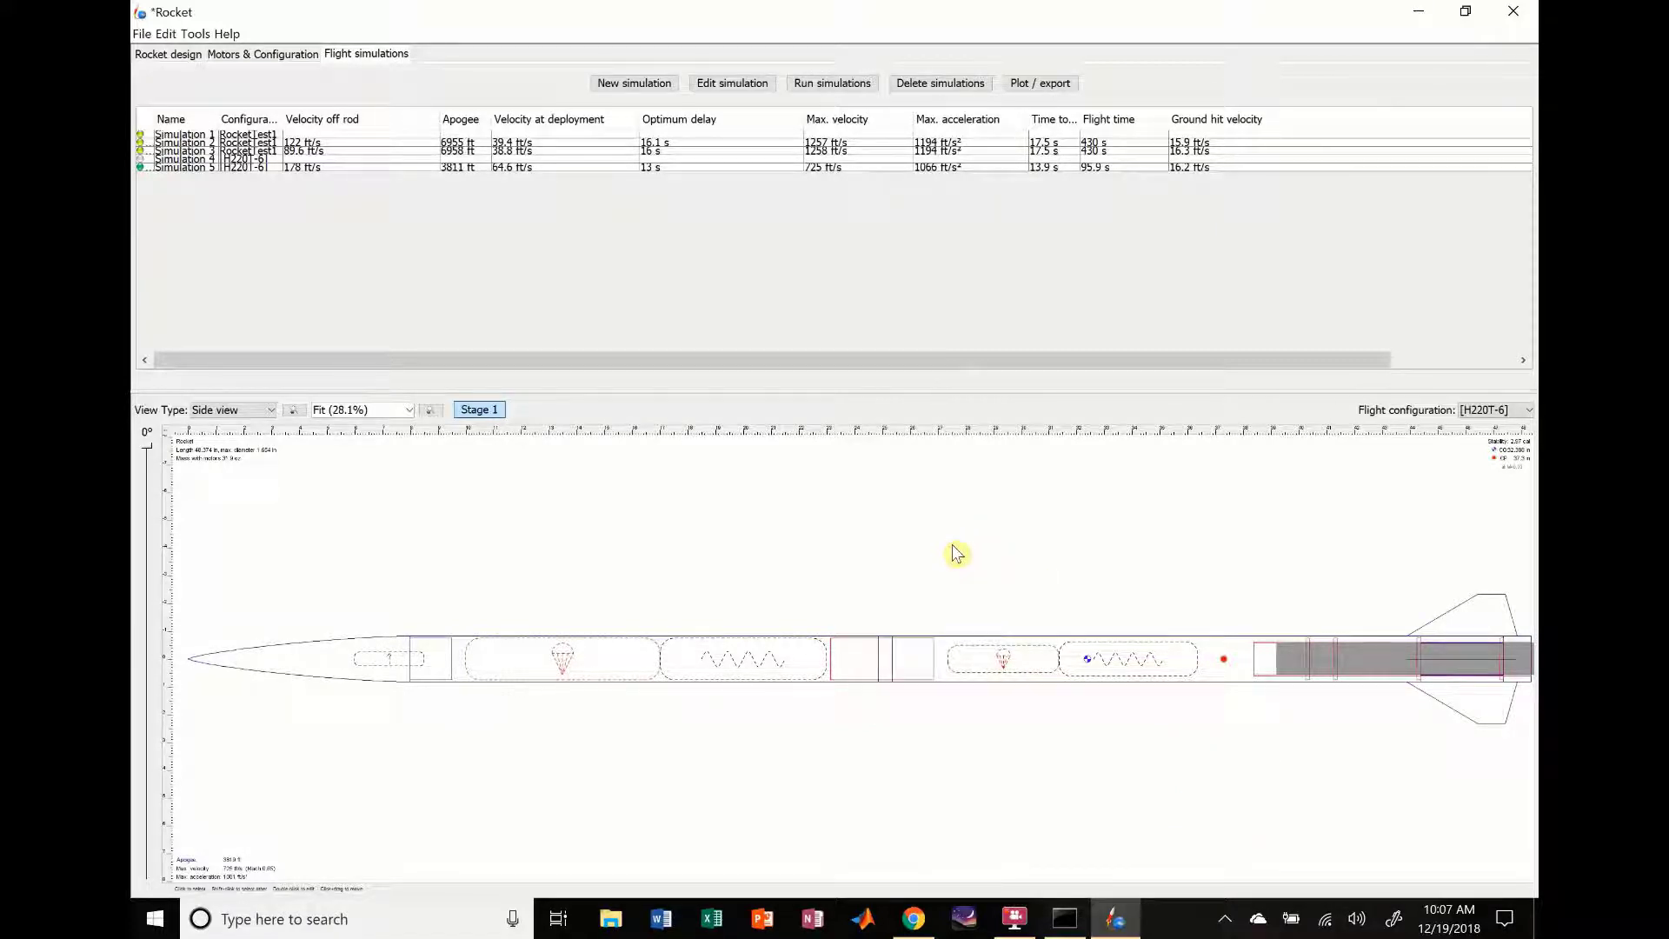